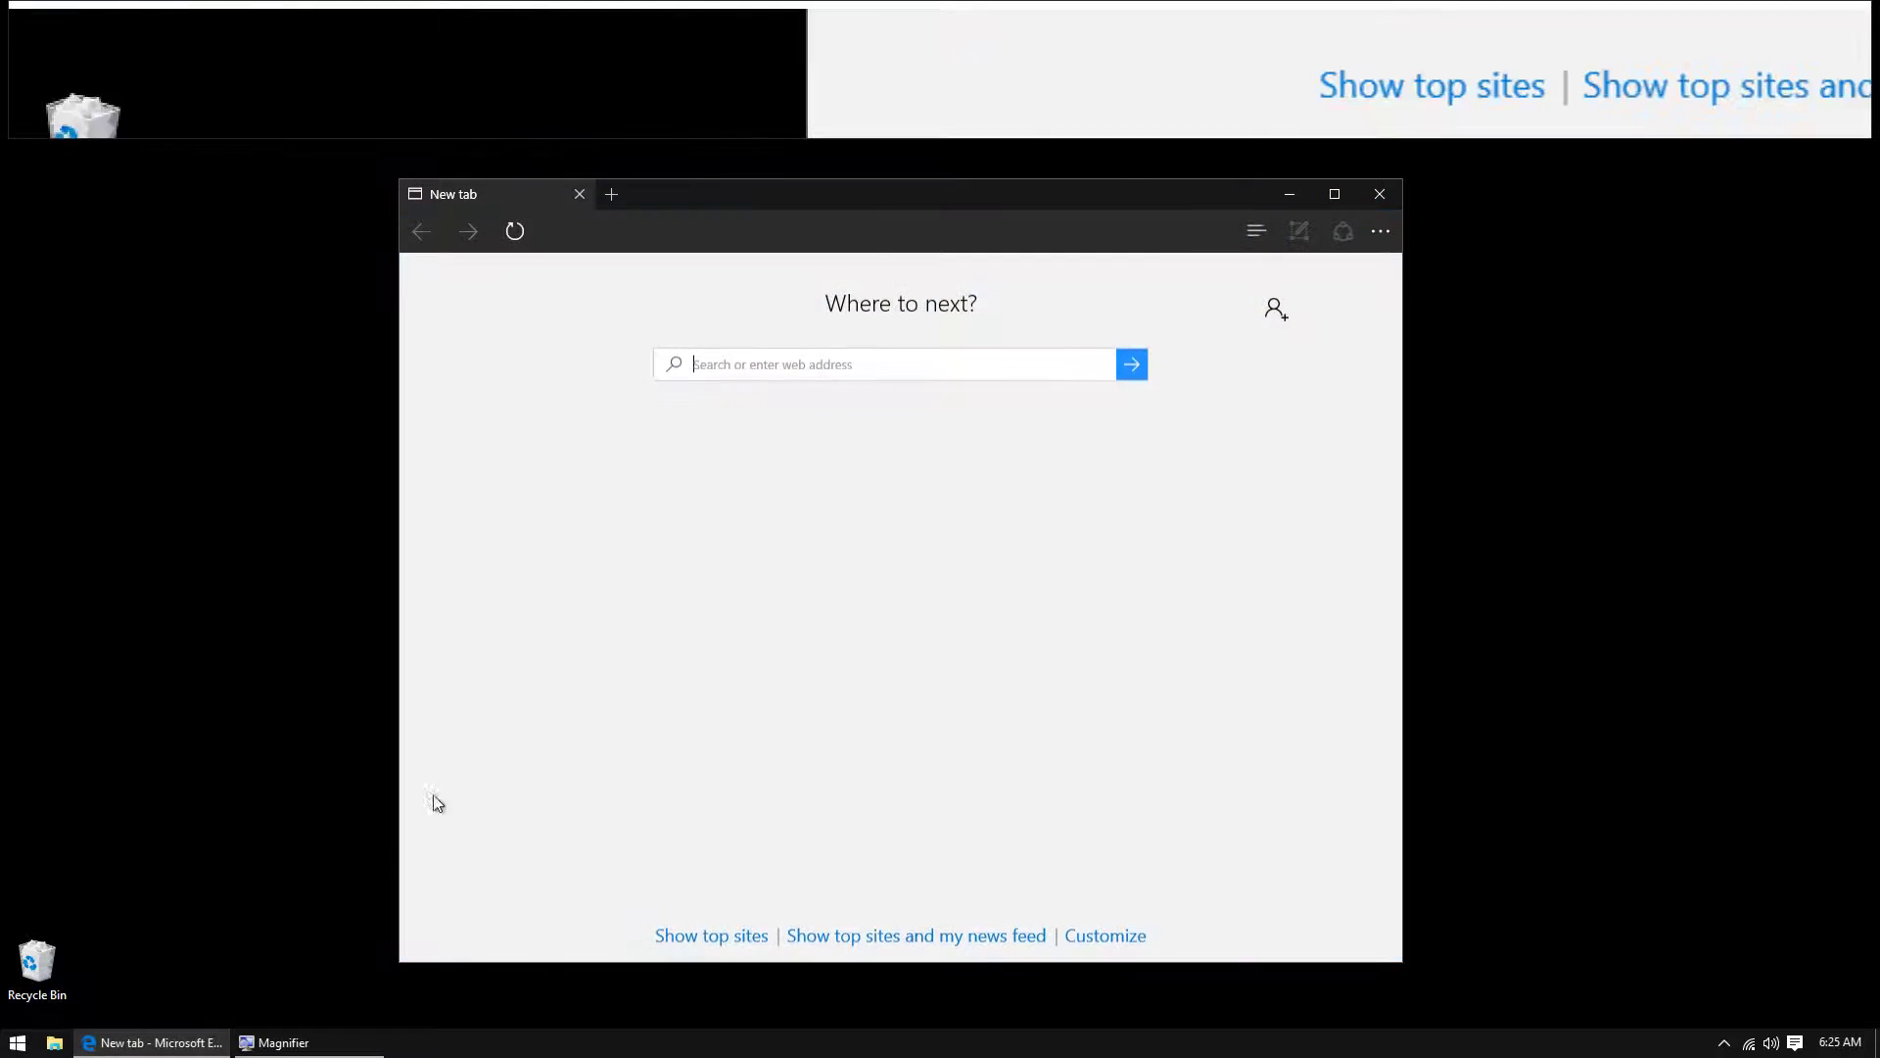
pyautogui.click(757, 365)
pyautogui.write('www.google.com/')
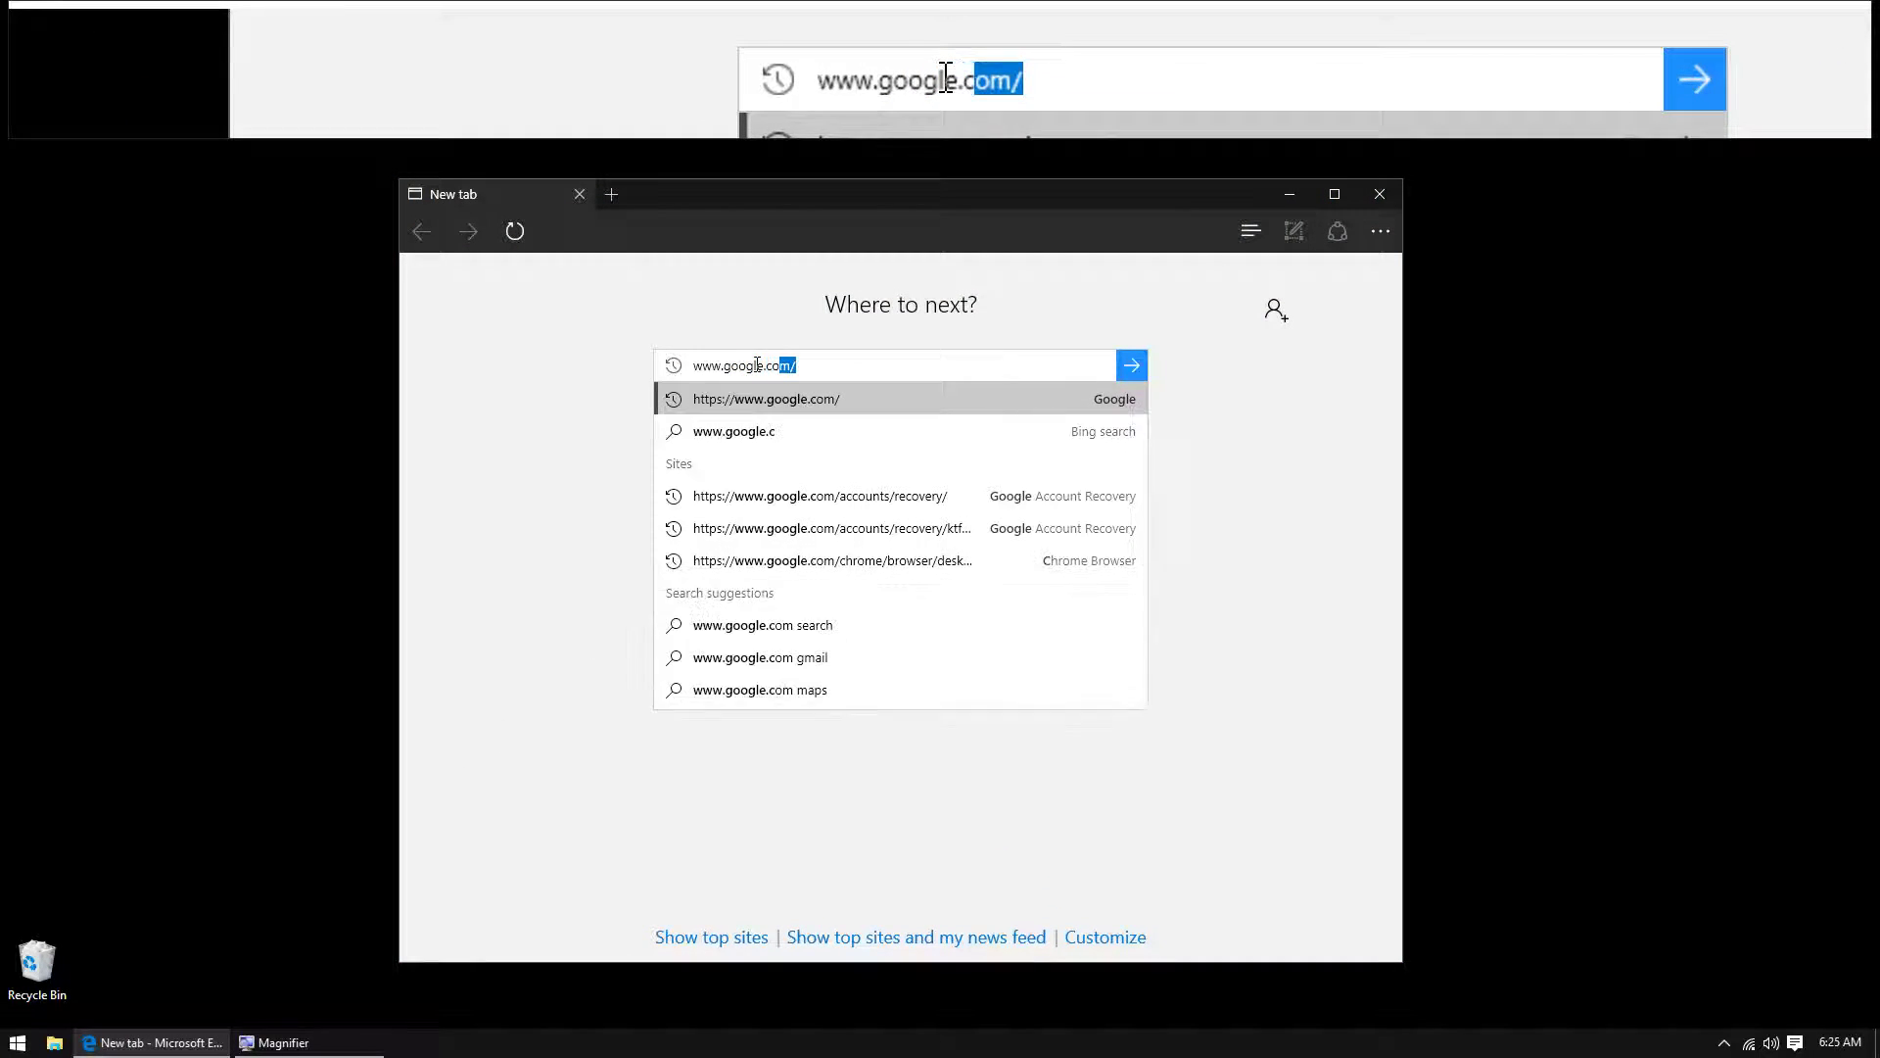
pyautogui.press('Return')
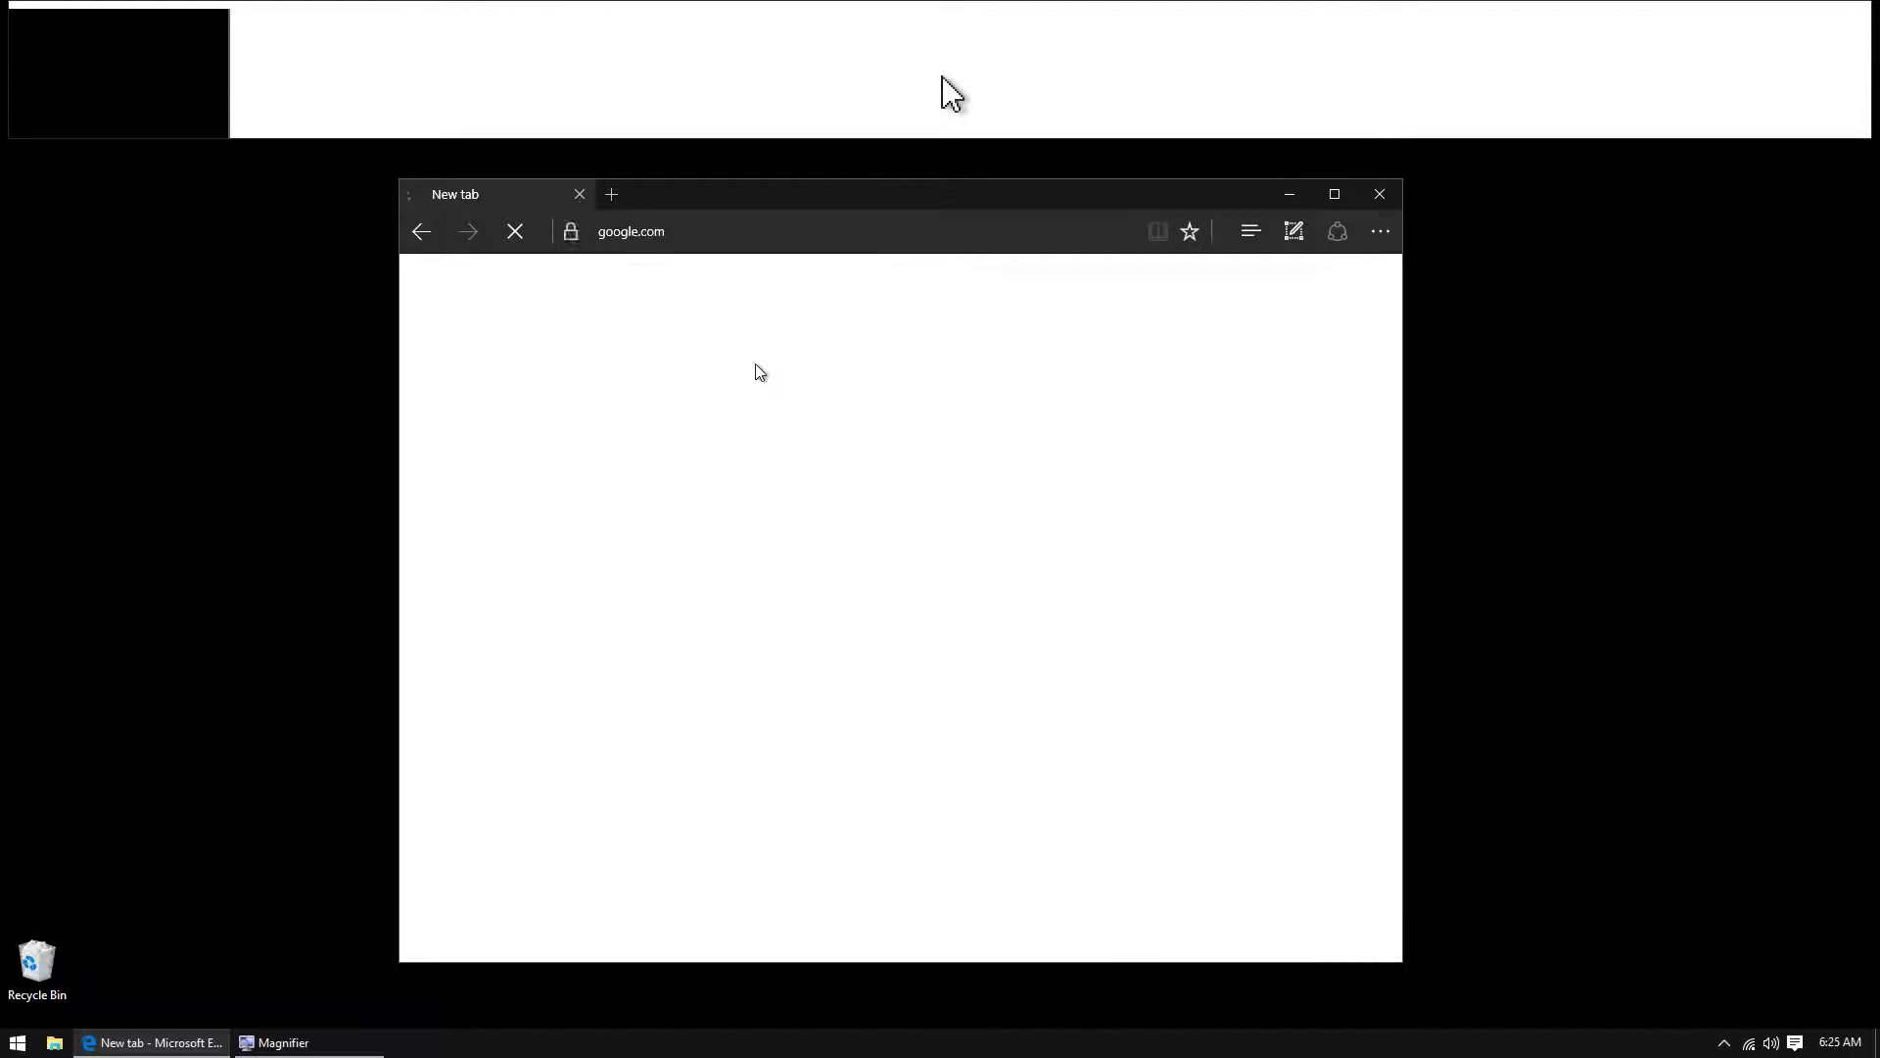
pyautogui.write('fire')
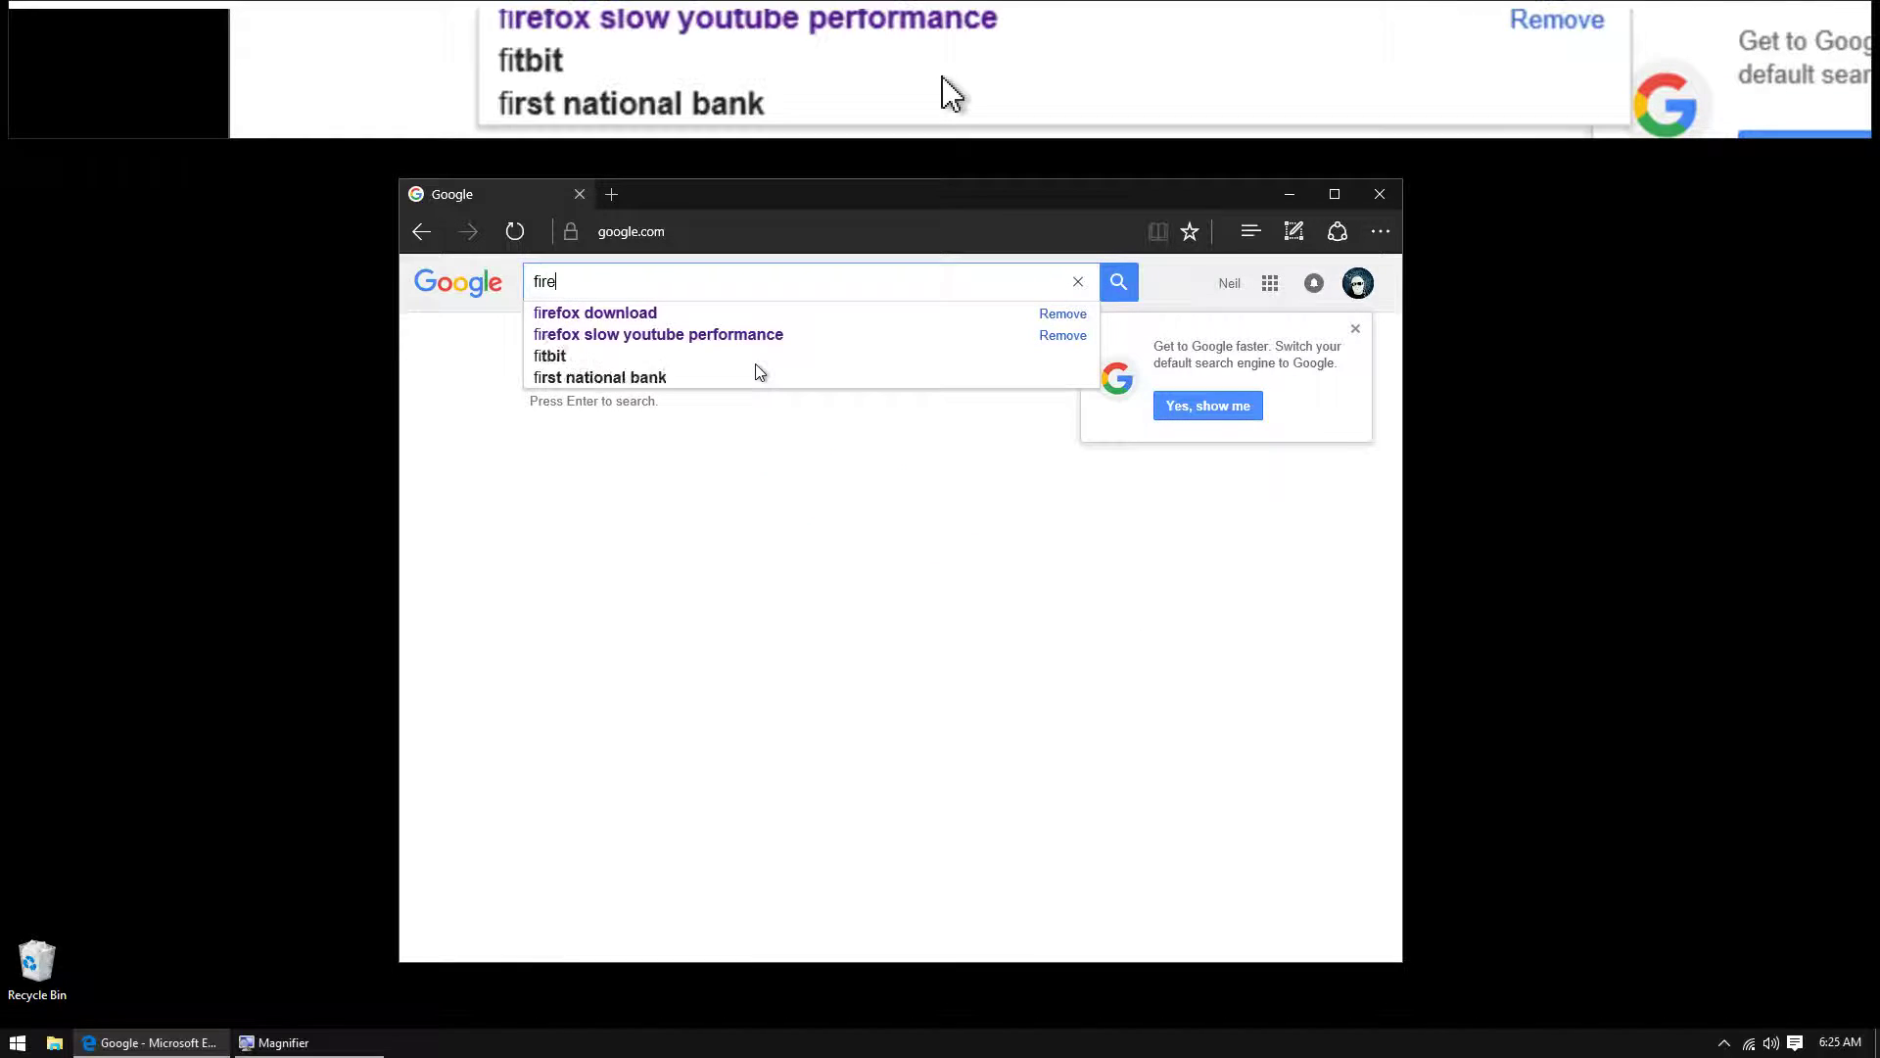
pyautogui.write('fox download')
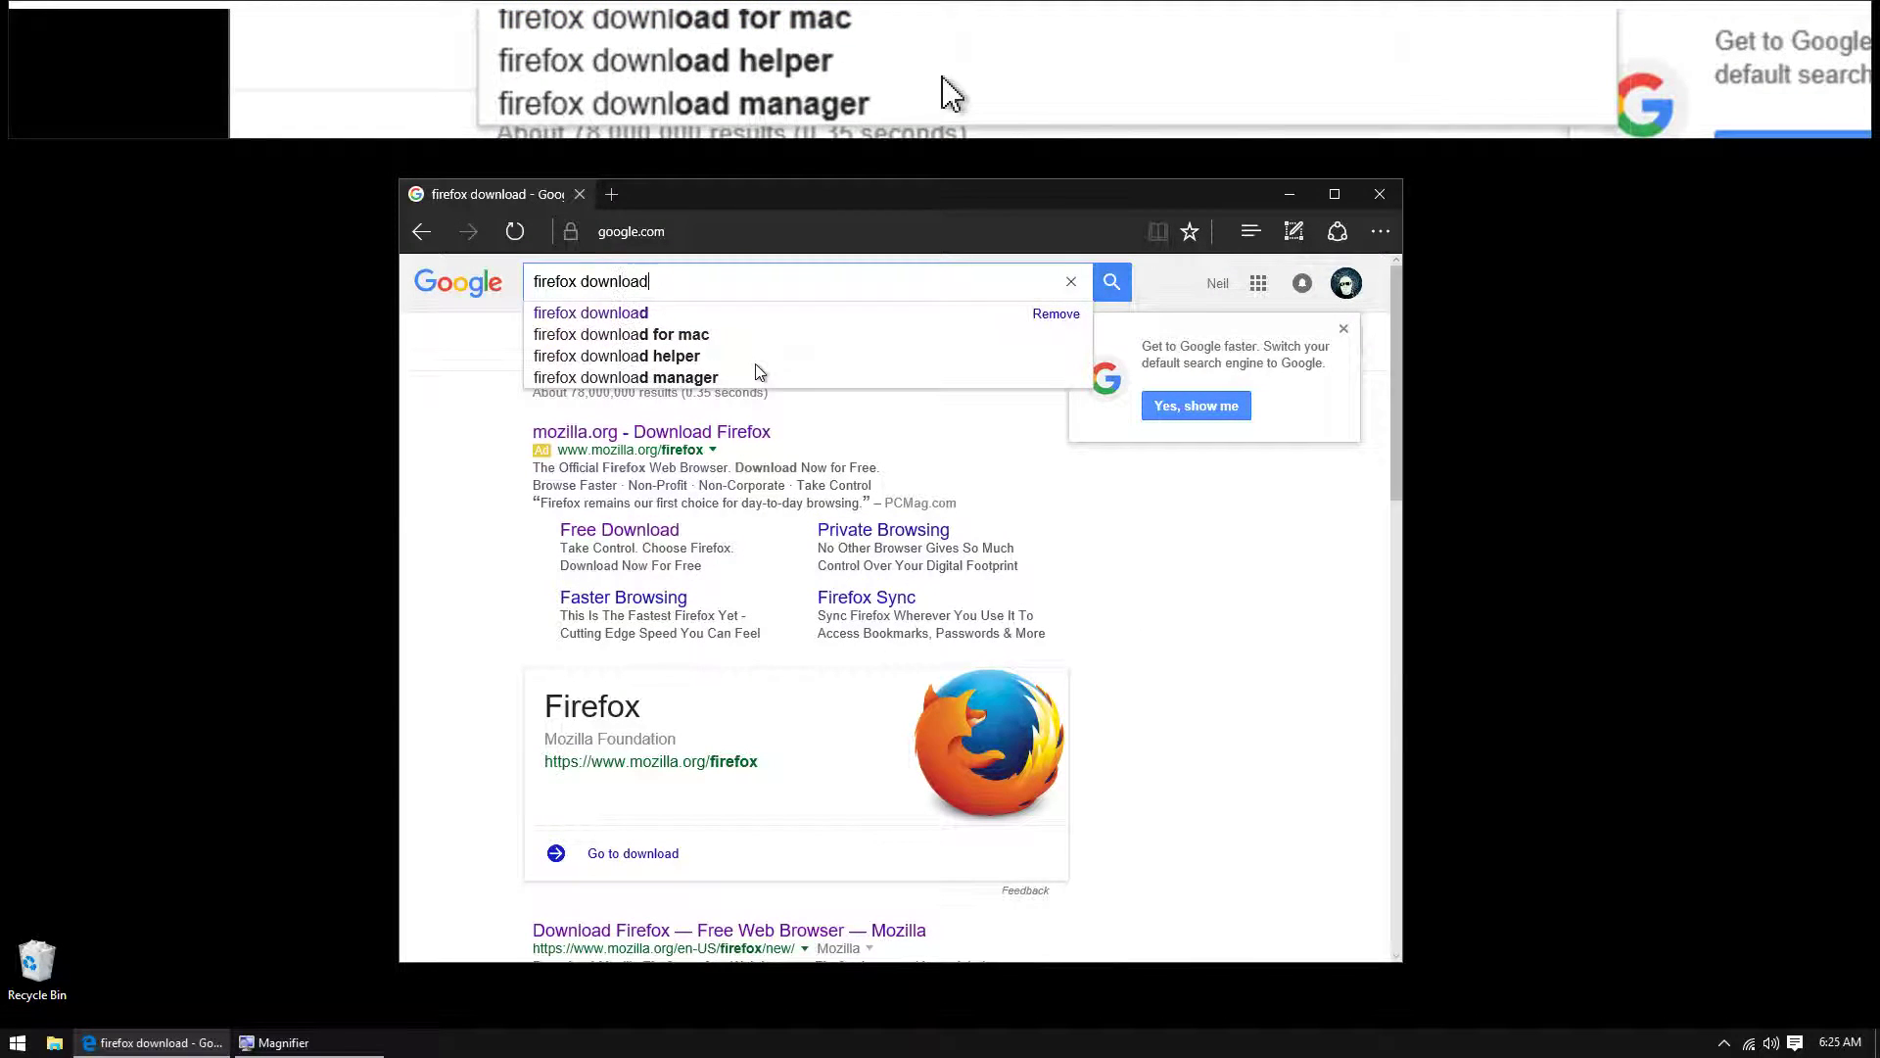
pyautogui.press('Return')
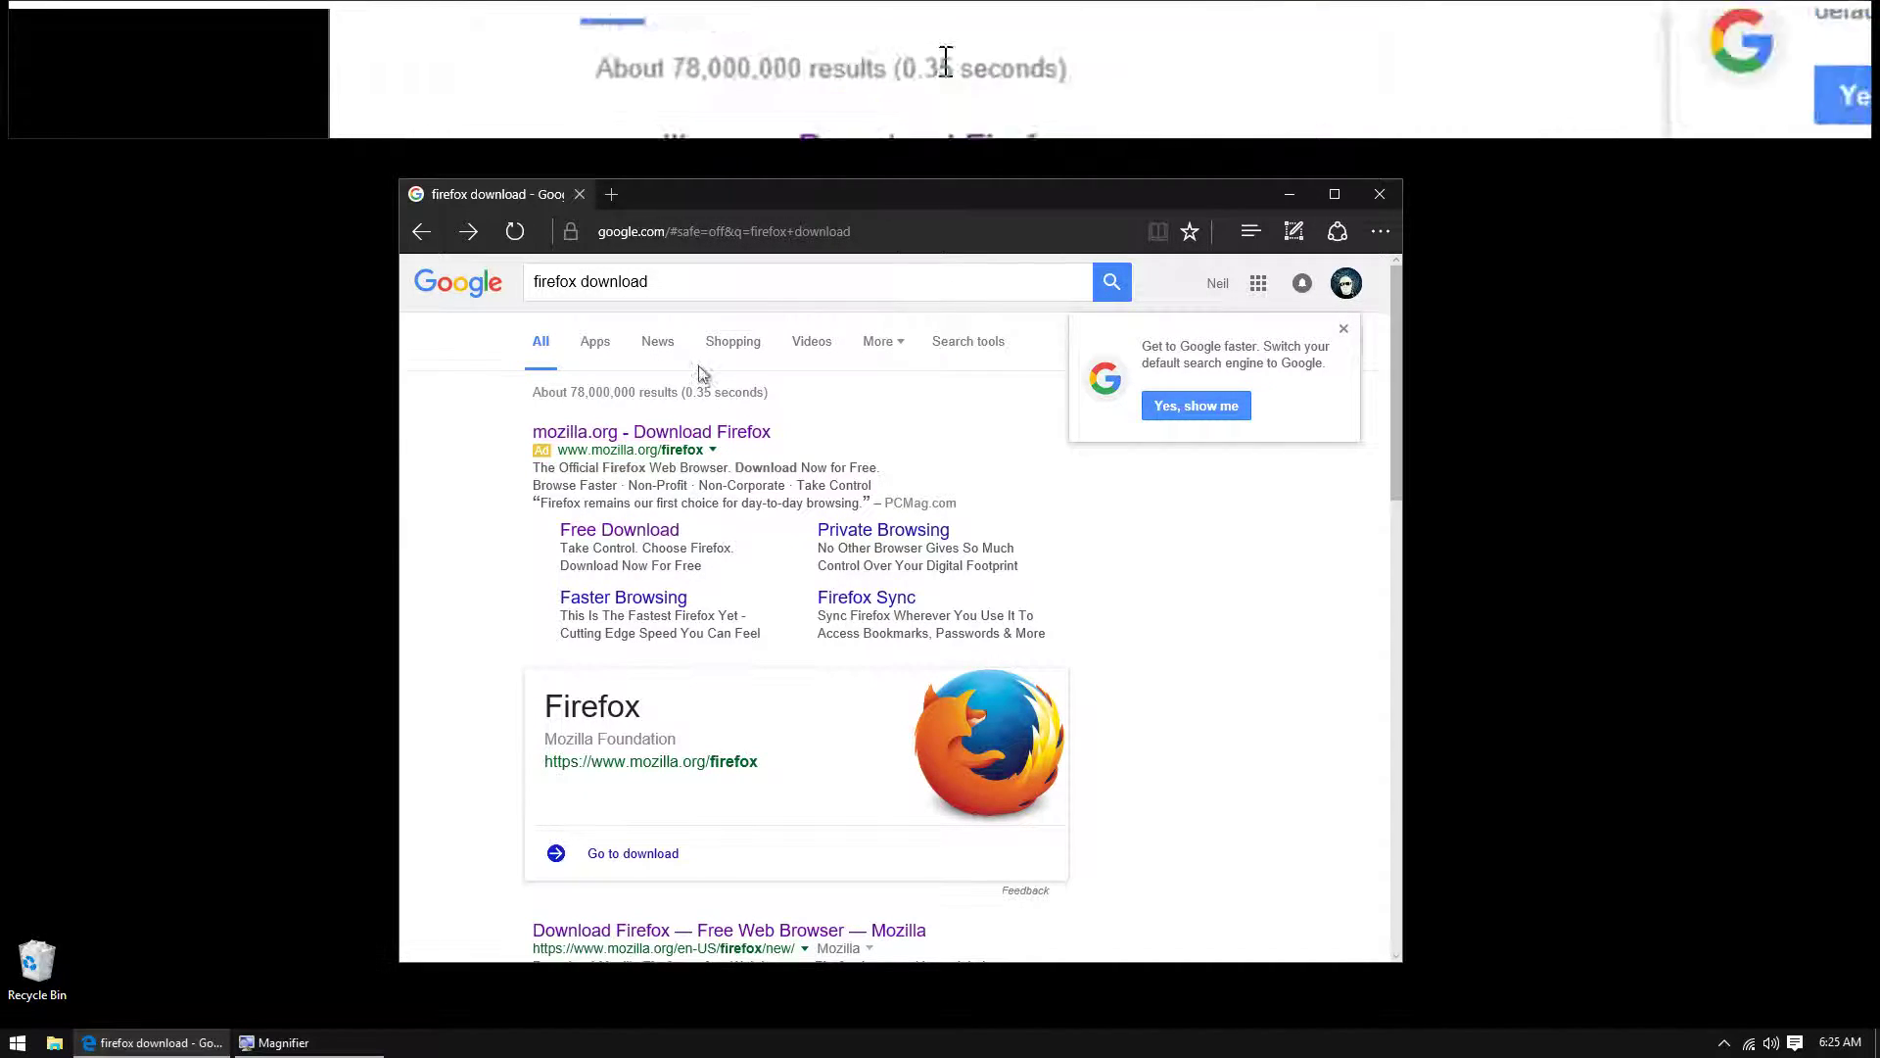
pyautogui.click(670, 232)
pyautogui.write('www.mozilla.org/')
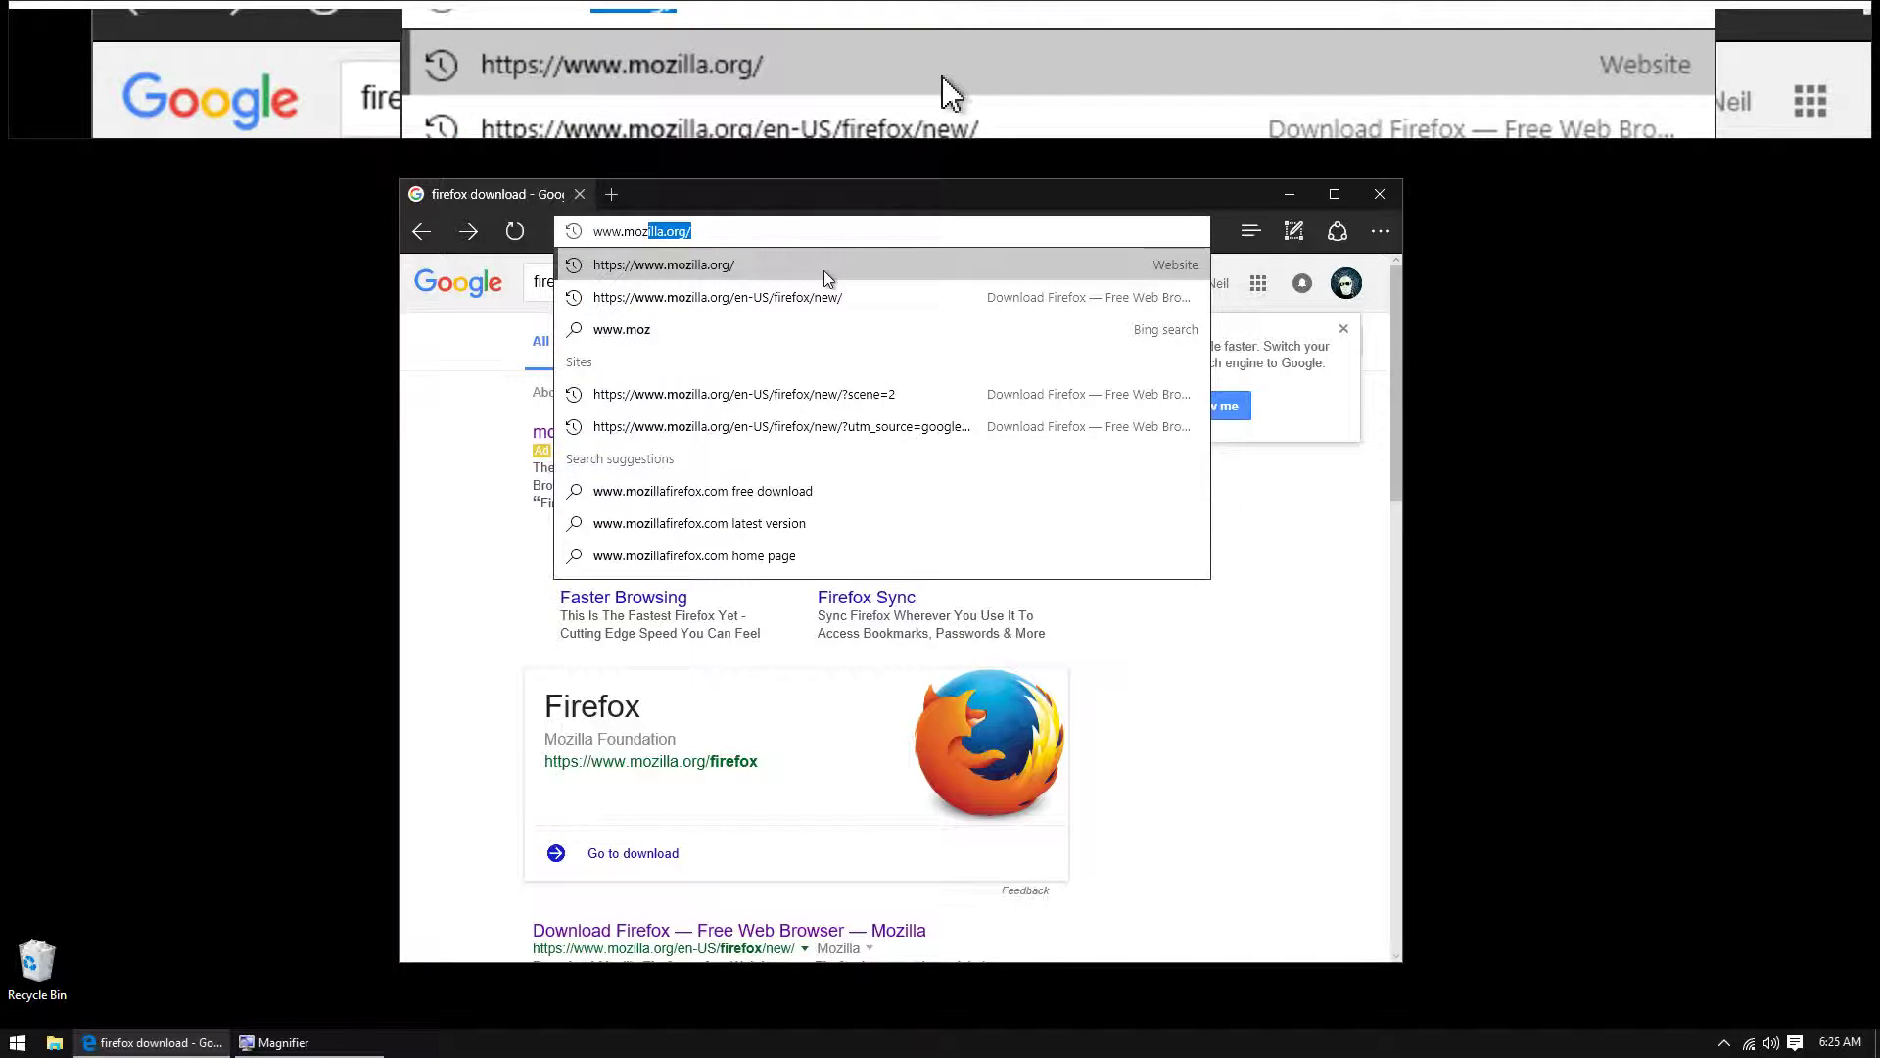
pyautogui.click(825, 270)
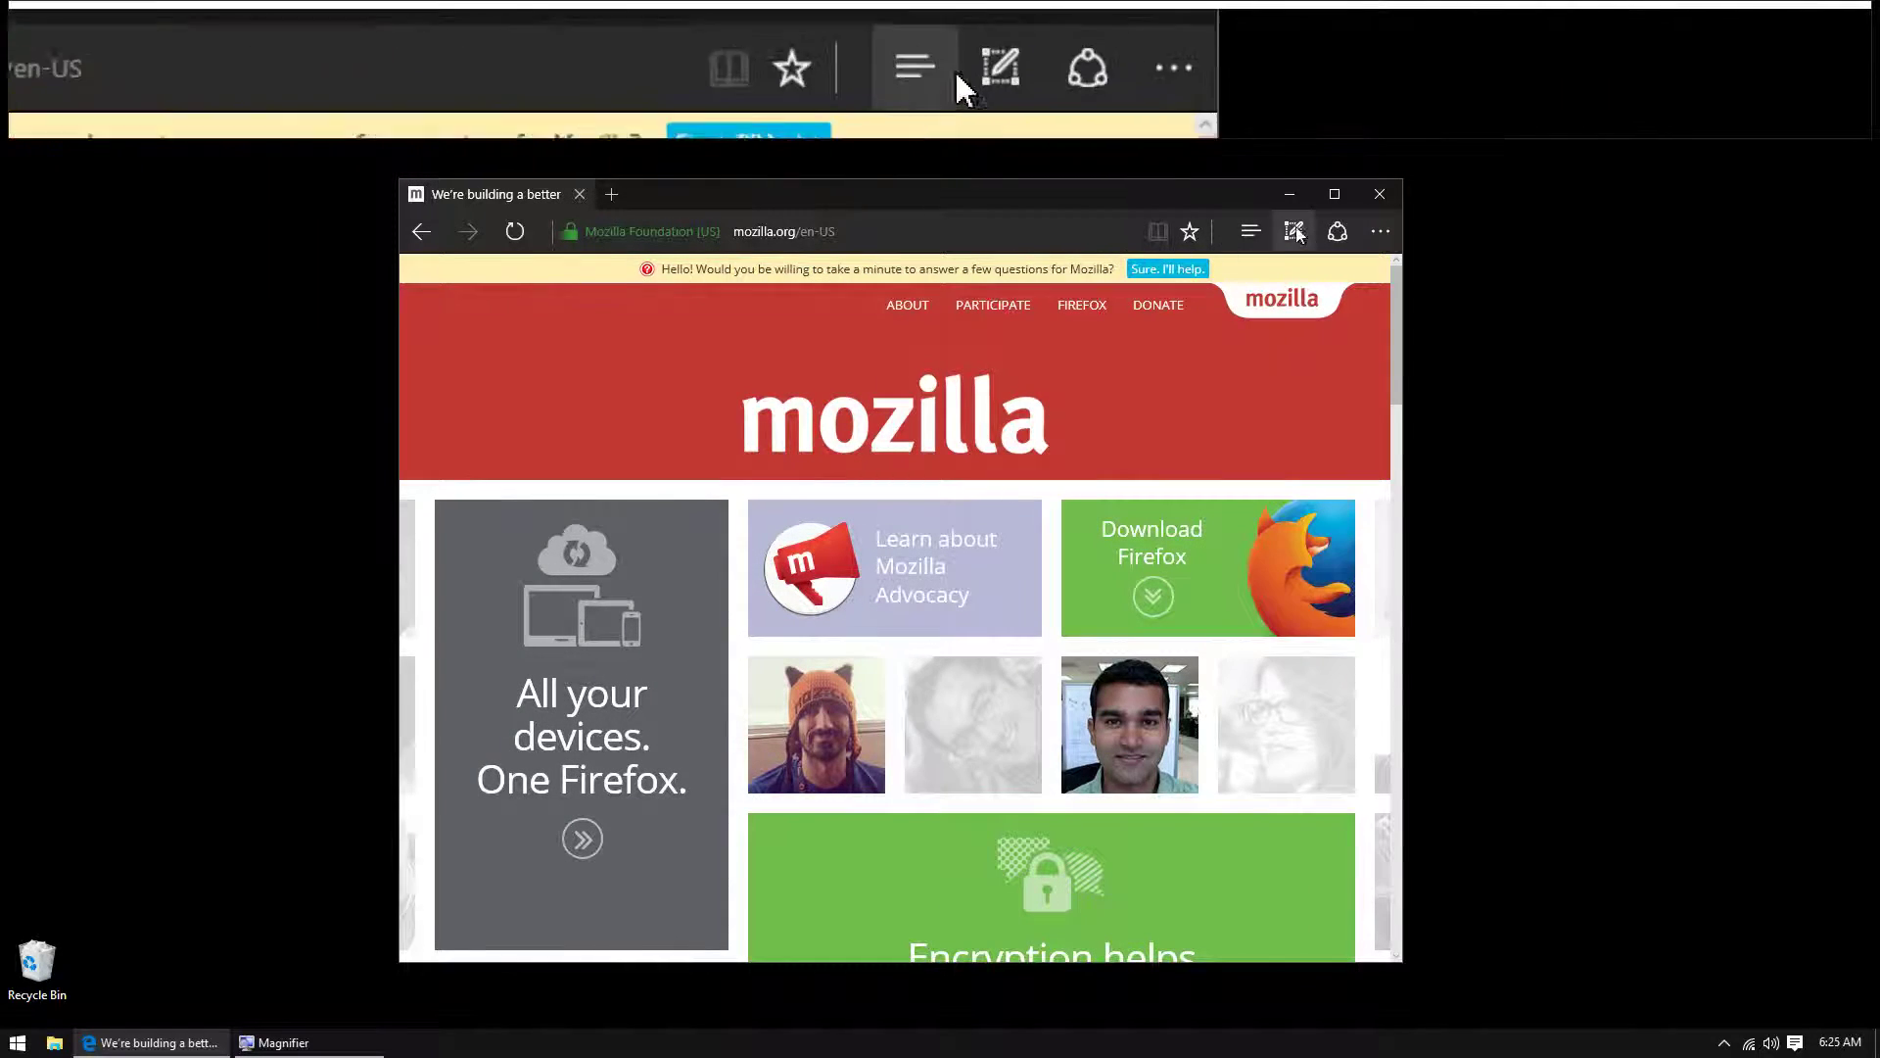
pyautogui.click(1333, 195)
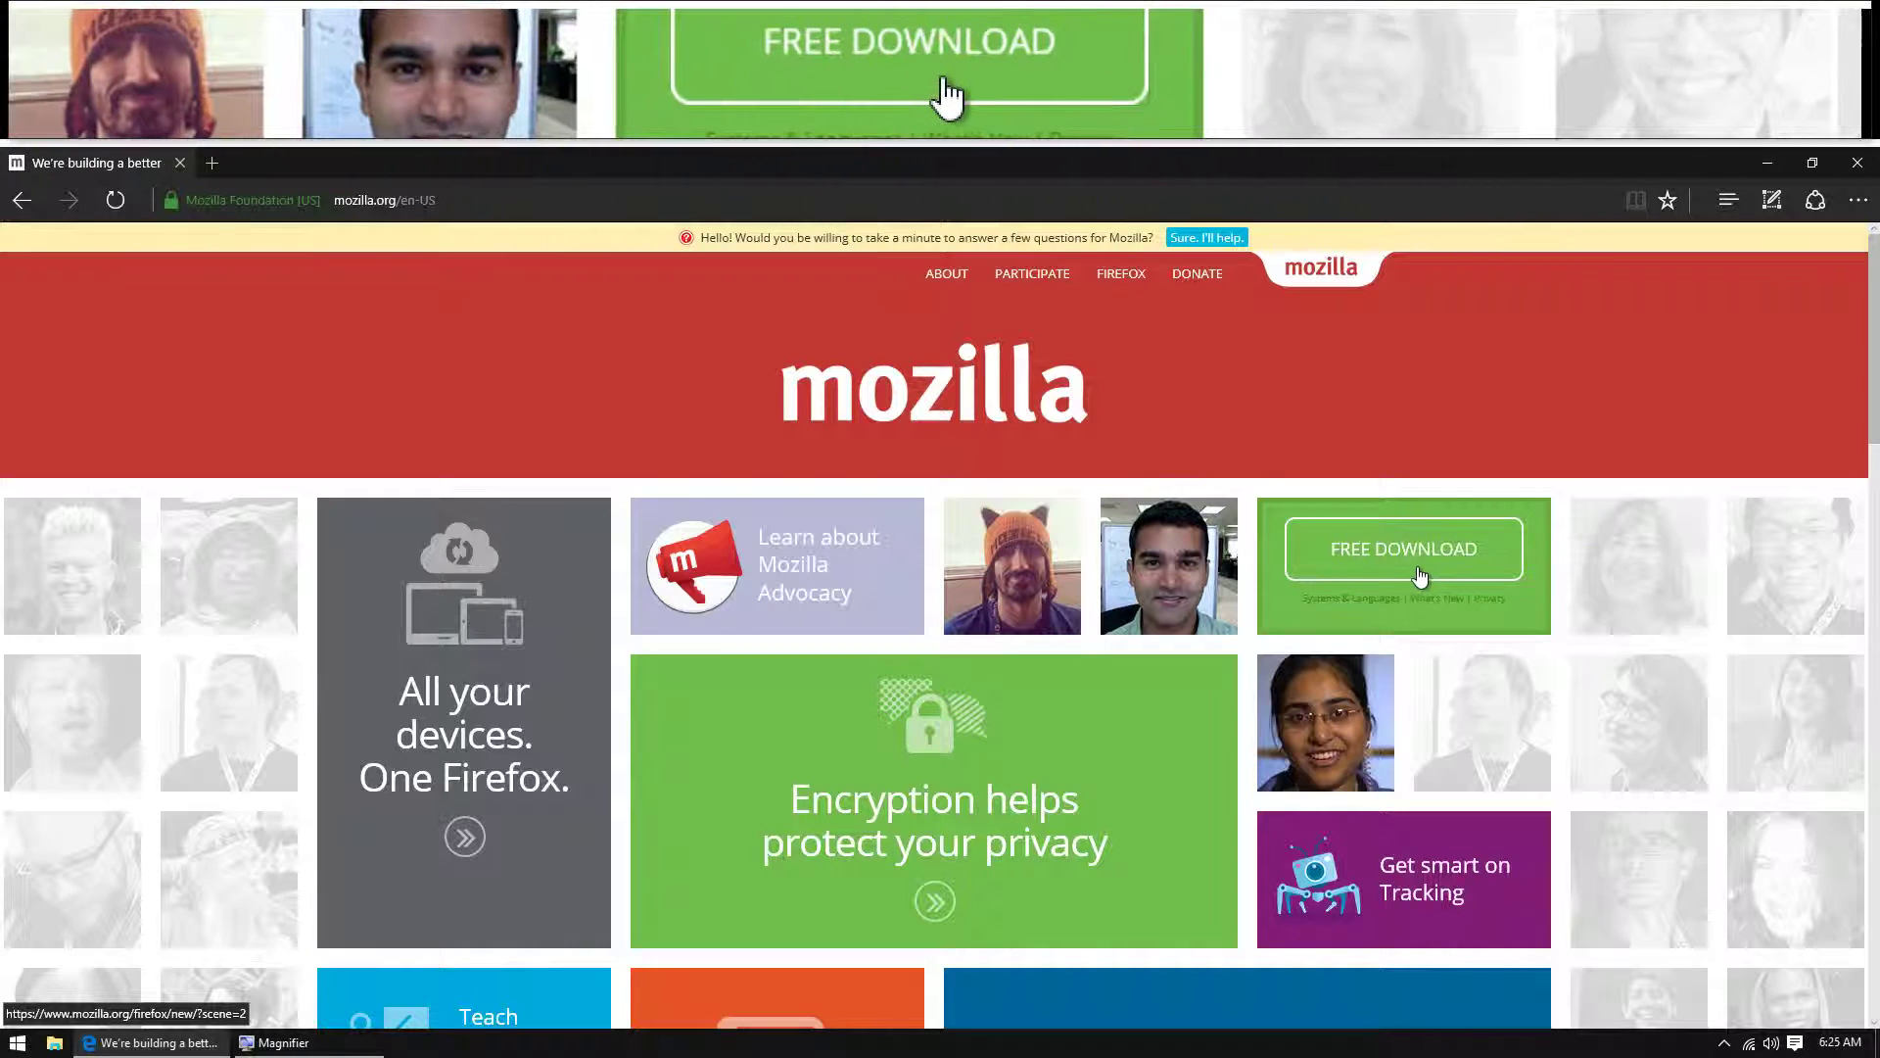
pyautogui.click(1416, 563)
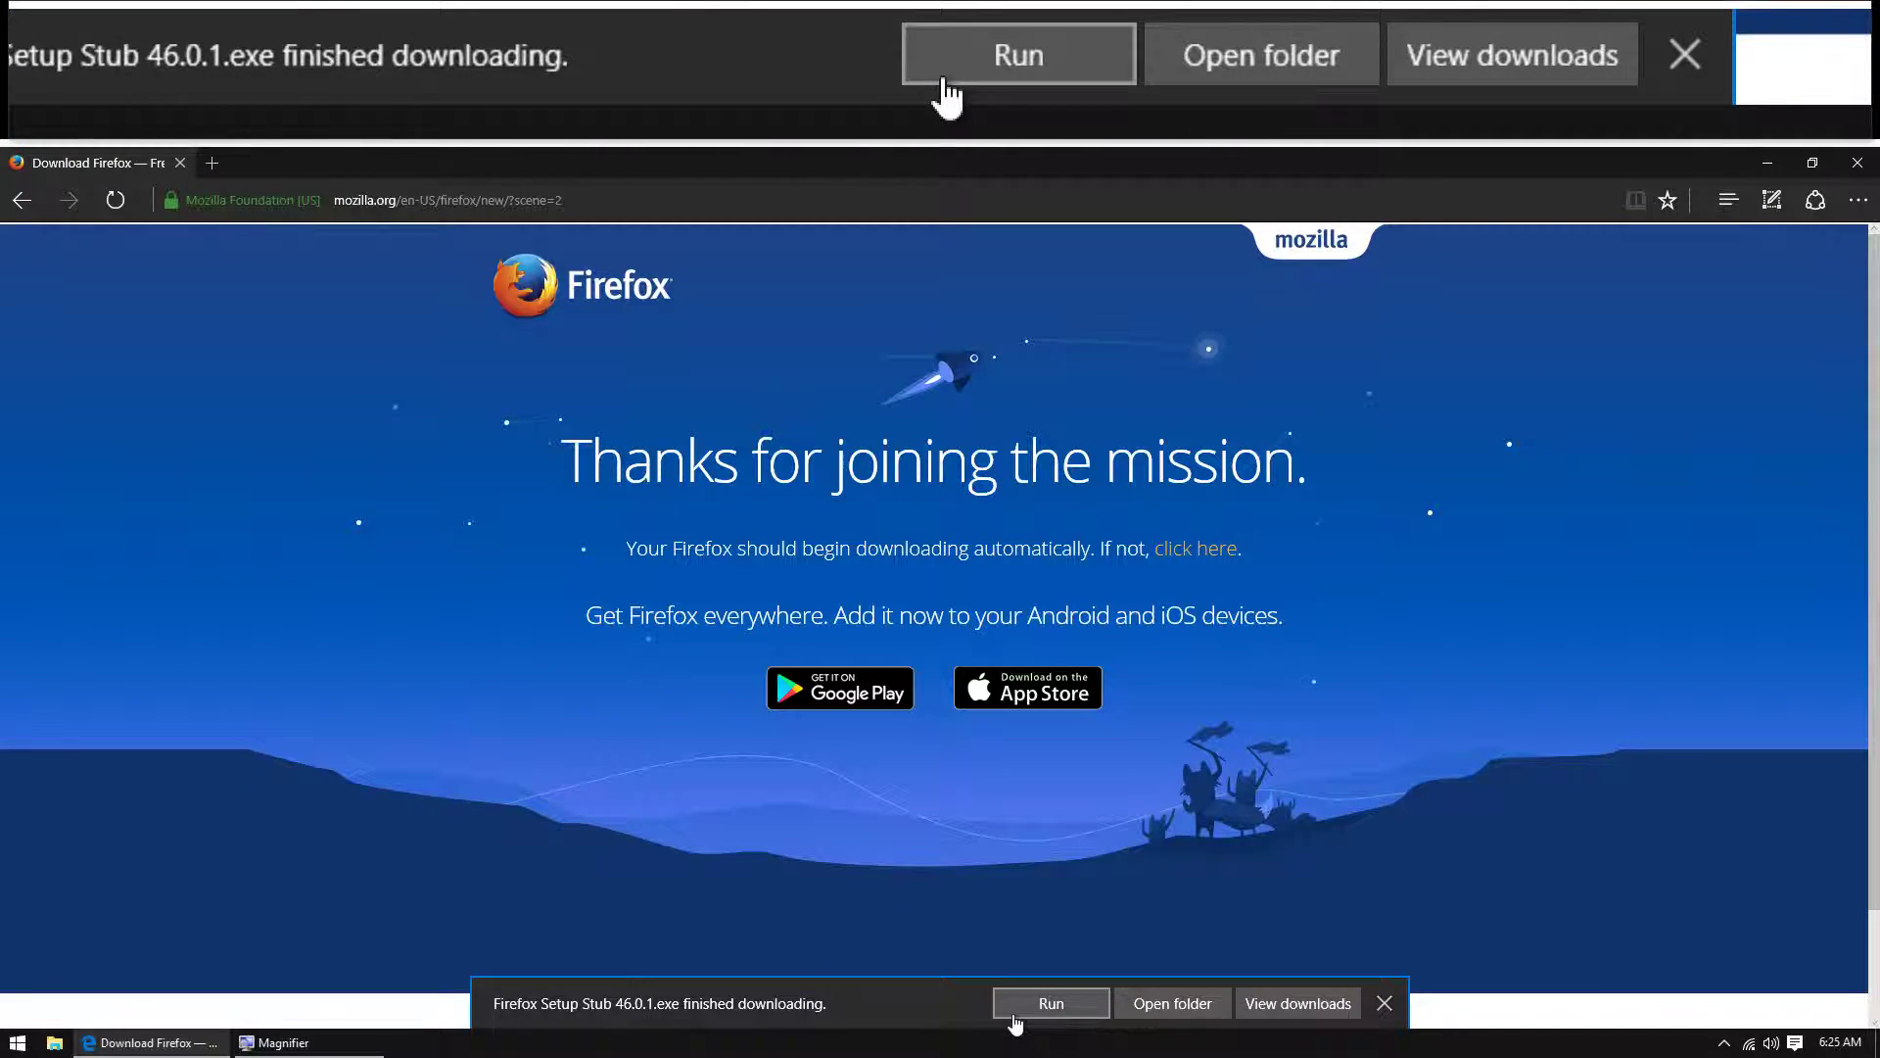
# - Run the downloaded Firefox installer, allow it to make changes to the PC, and show its installation options
pyautogui.click(998, 1016)
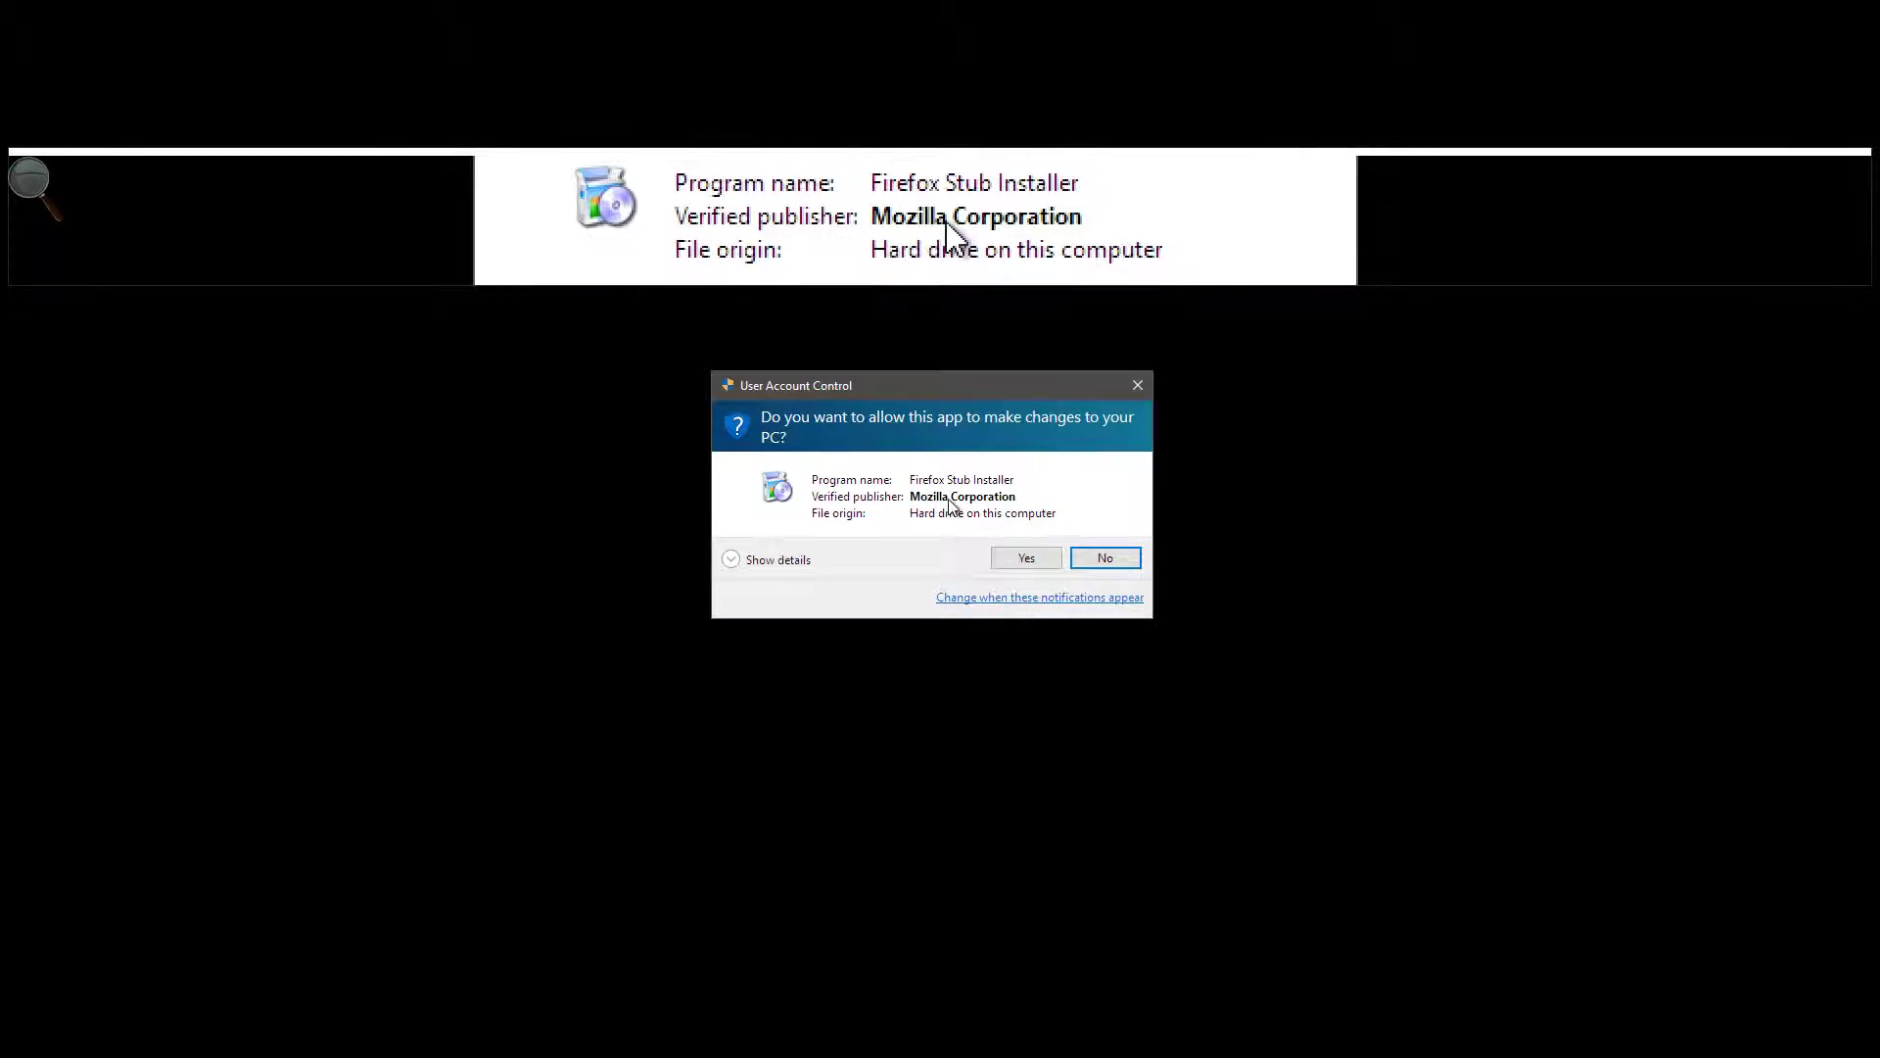
pyautogui.click(1024, 558)
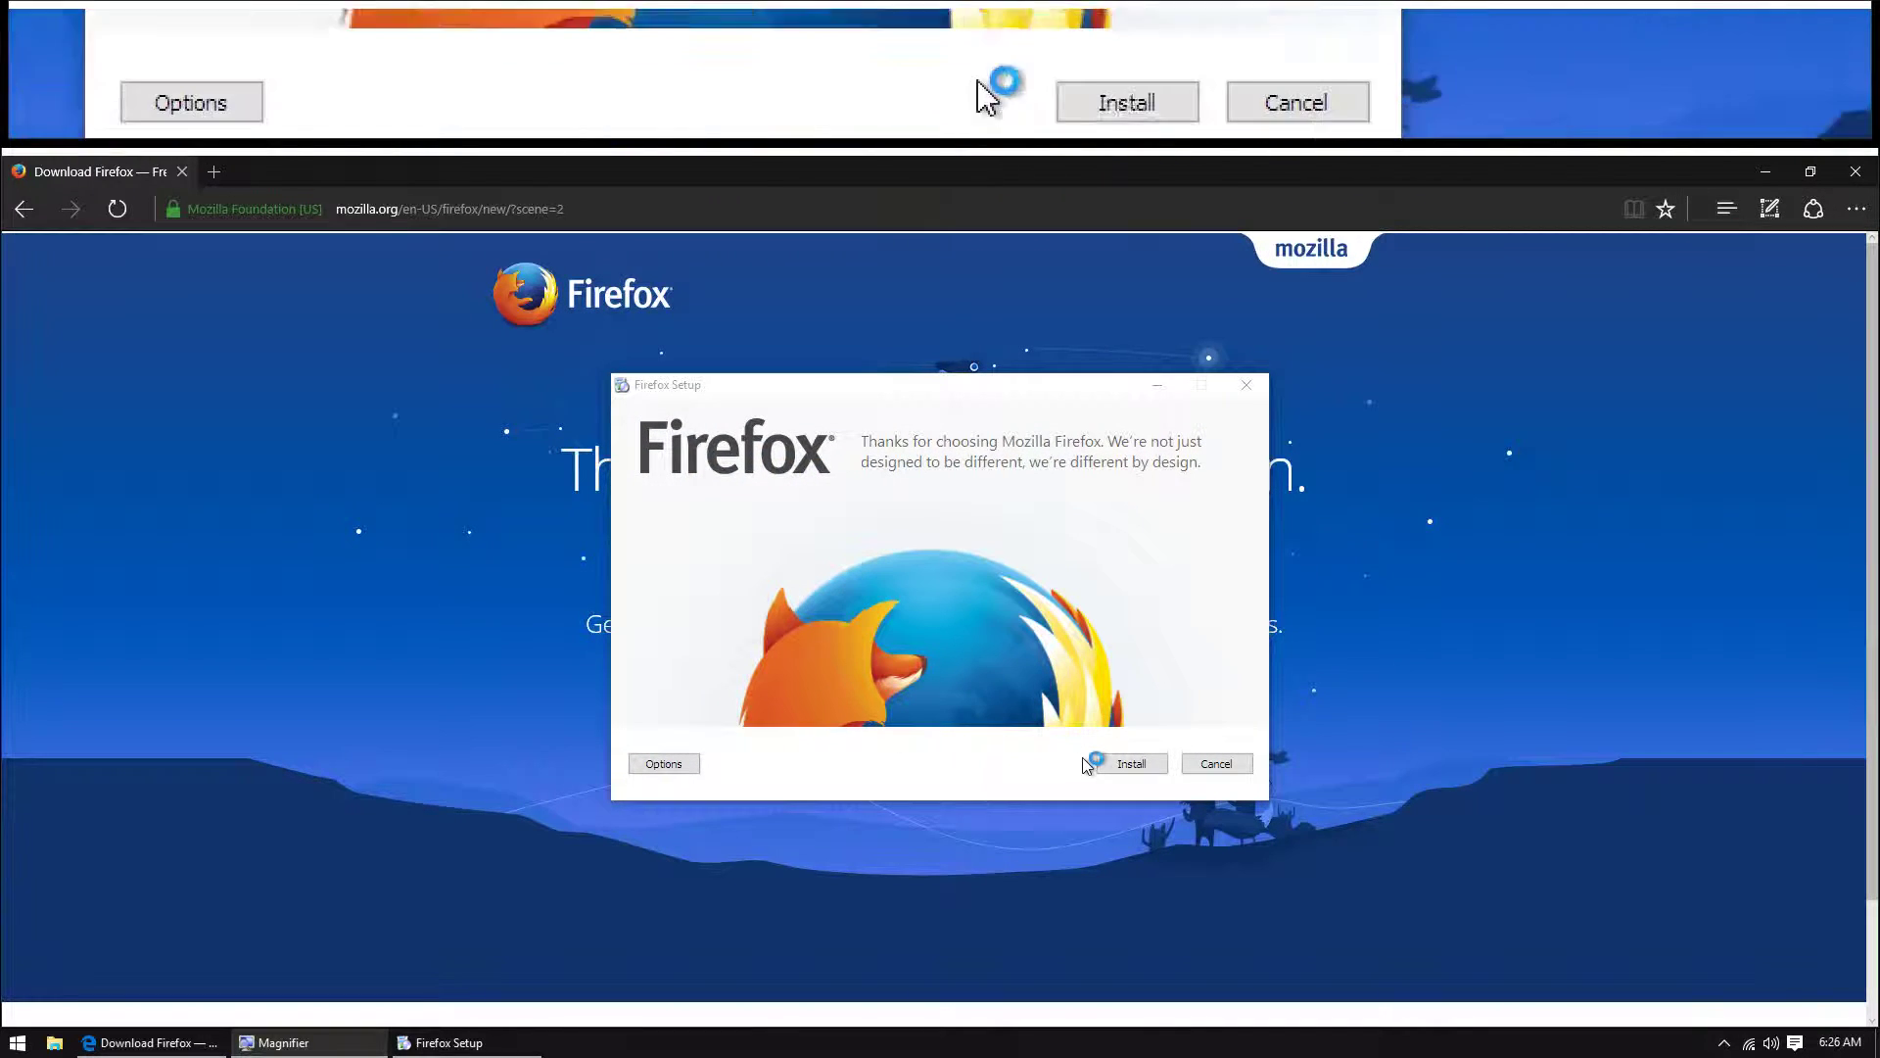
pyautogui.click(678, 766)
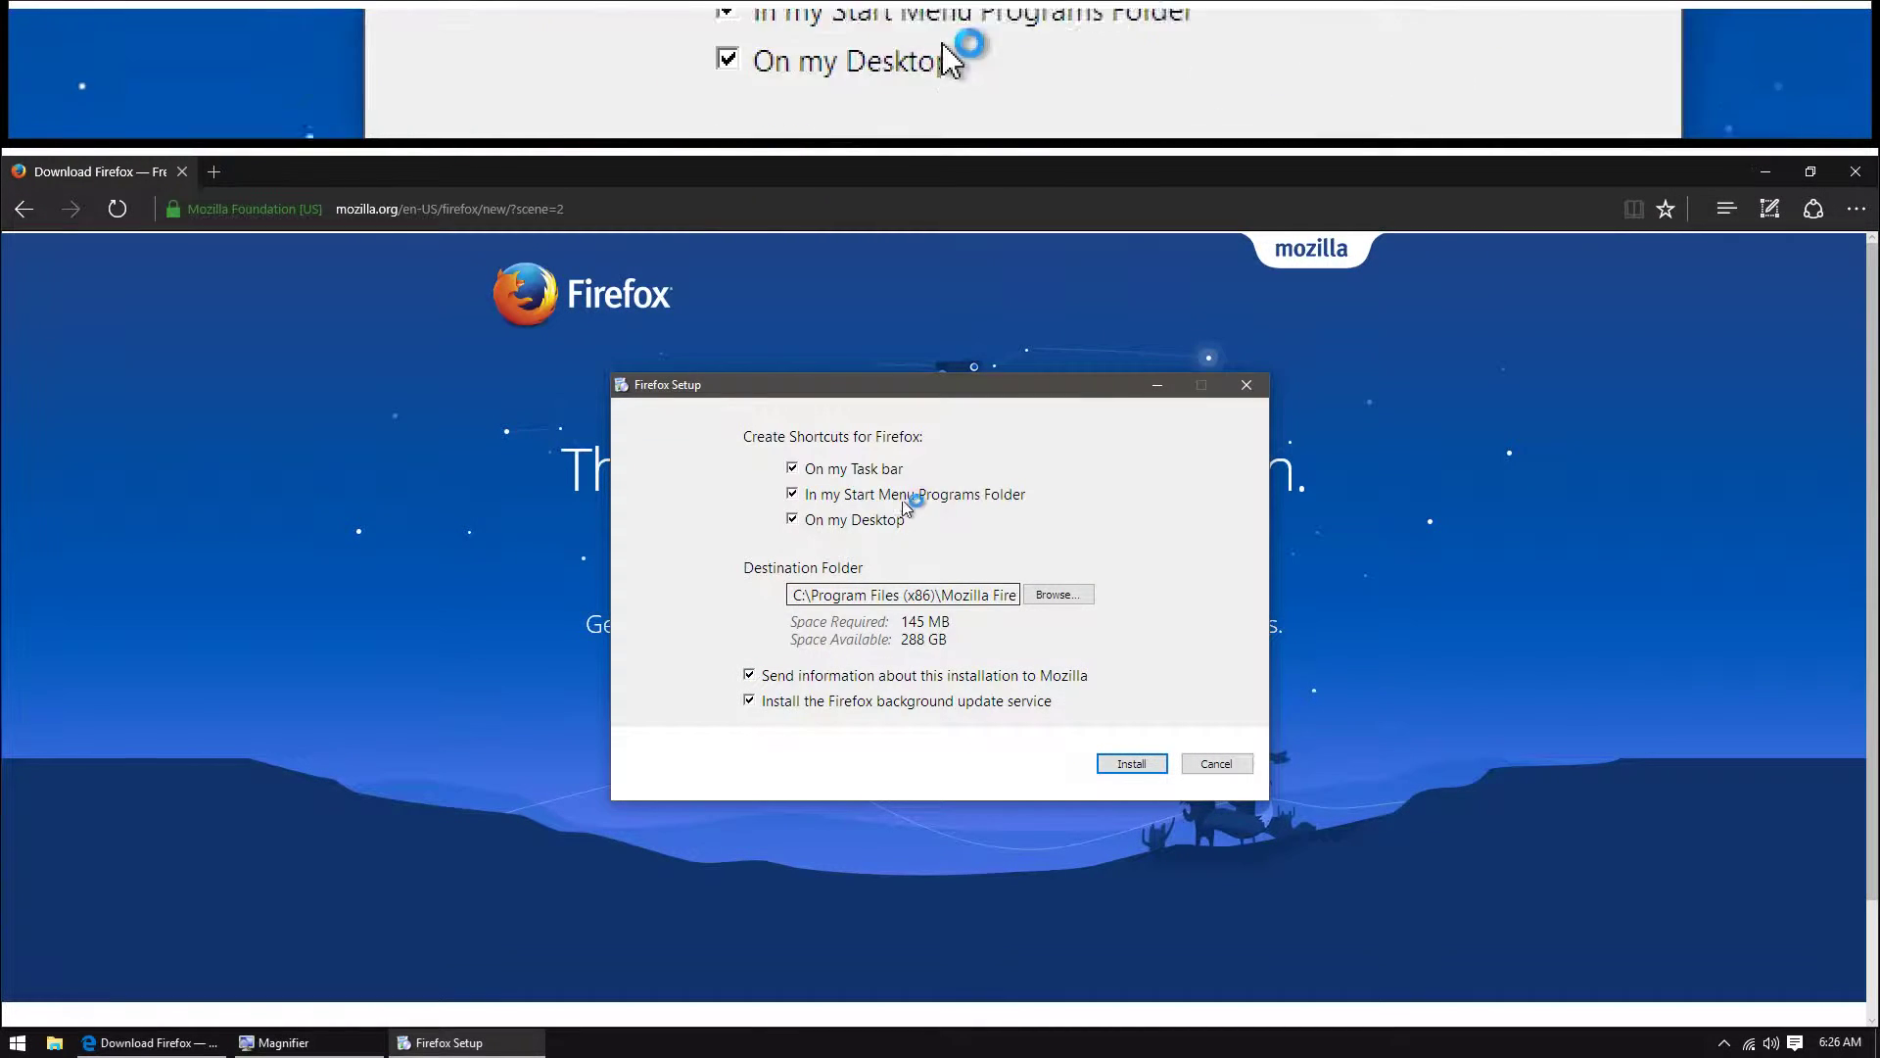
pyautogui.moveTo(922, 397); pyautogui.dragTo(775, 420)
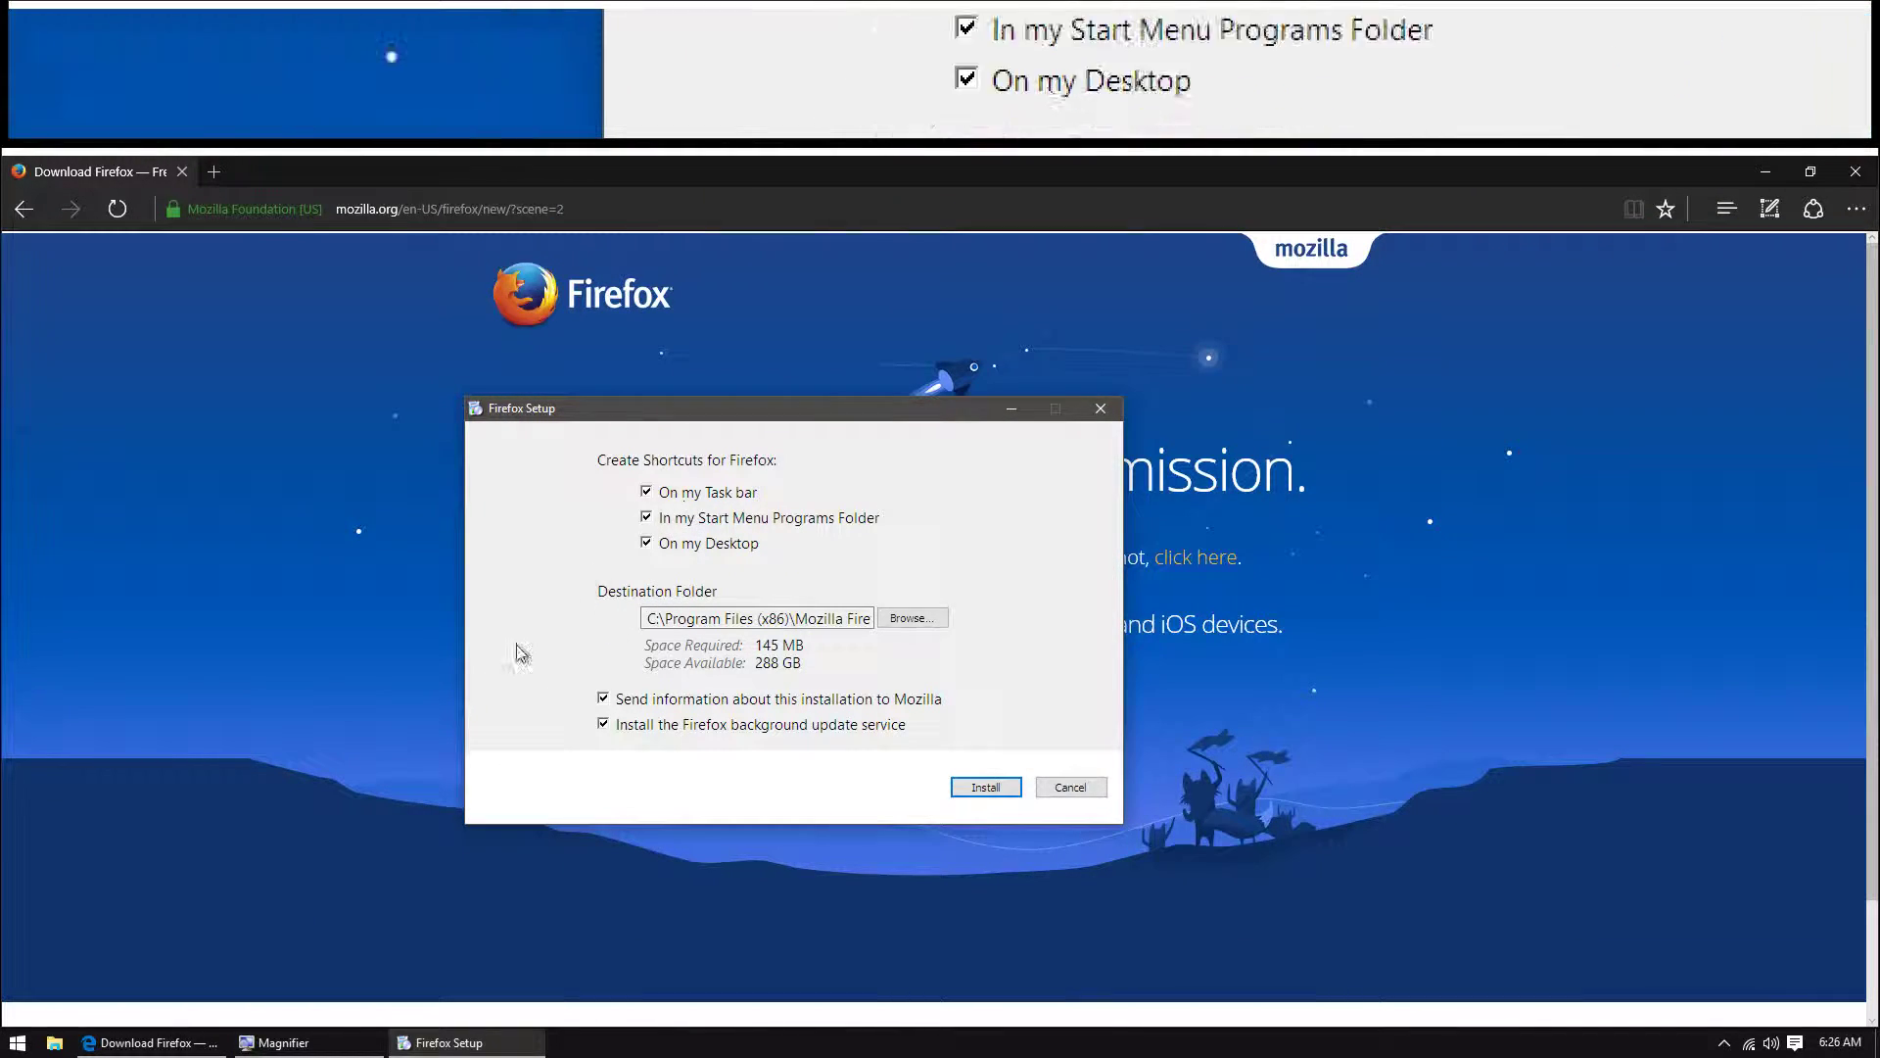
# - Look at the Start menu's list of all apps and at the desktop behind the browser, where shortcuts can be placed
pyautogui.click(18, 1042)
pyautogui.click(61, 1006)
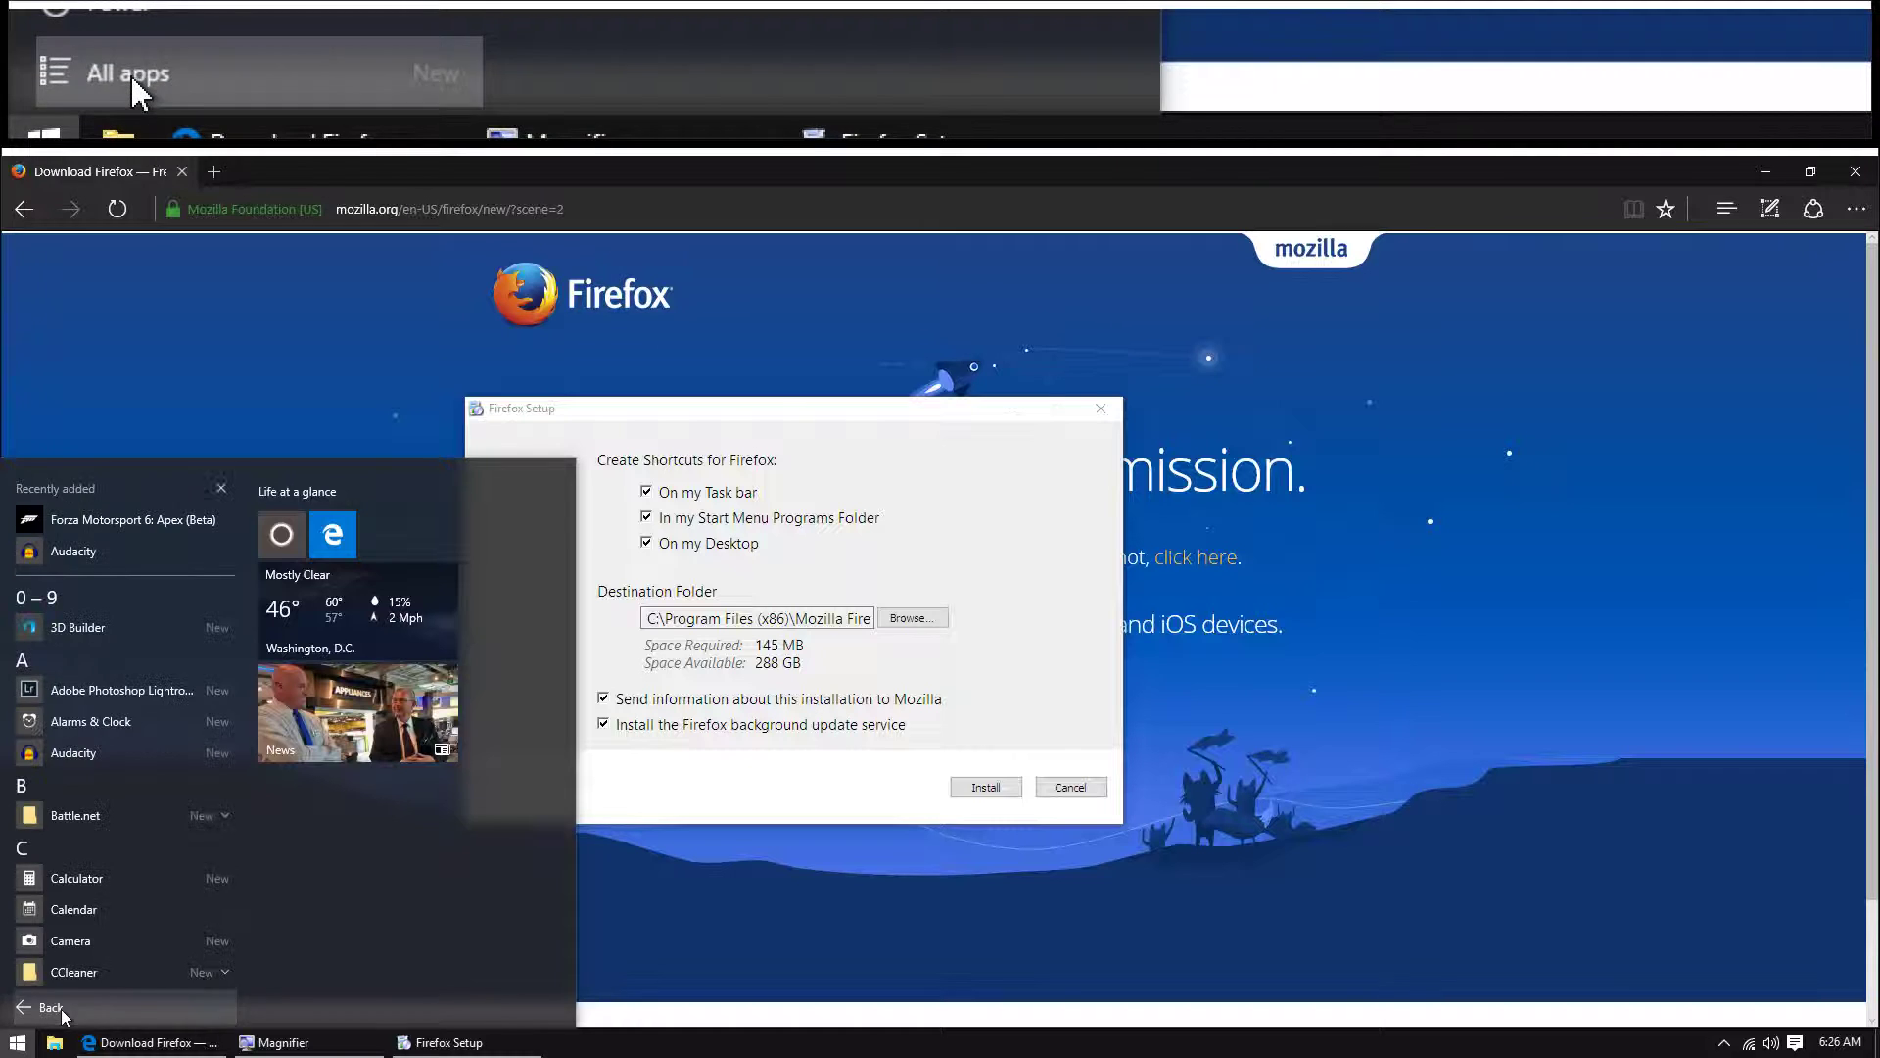
pyautogui.click(726, 582)
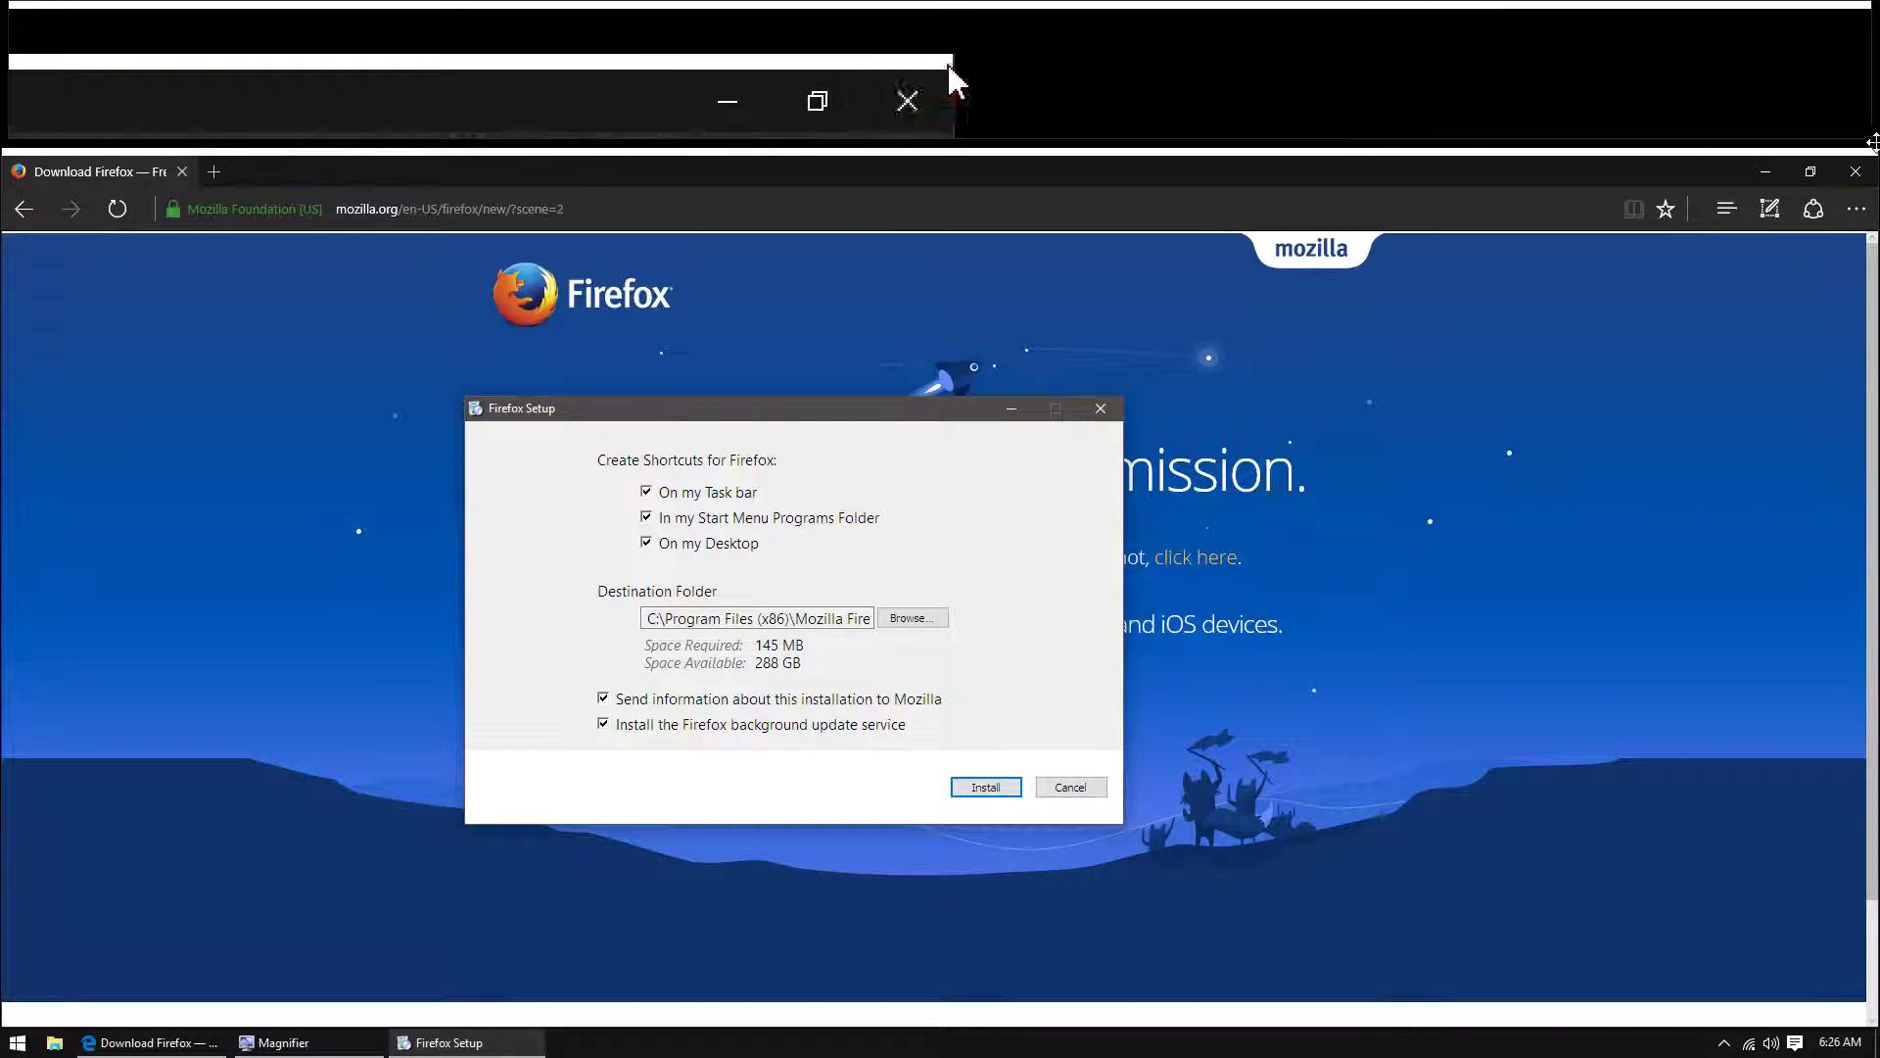
pyautogui.click(1798, 173)
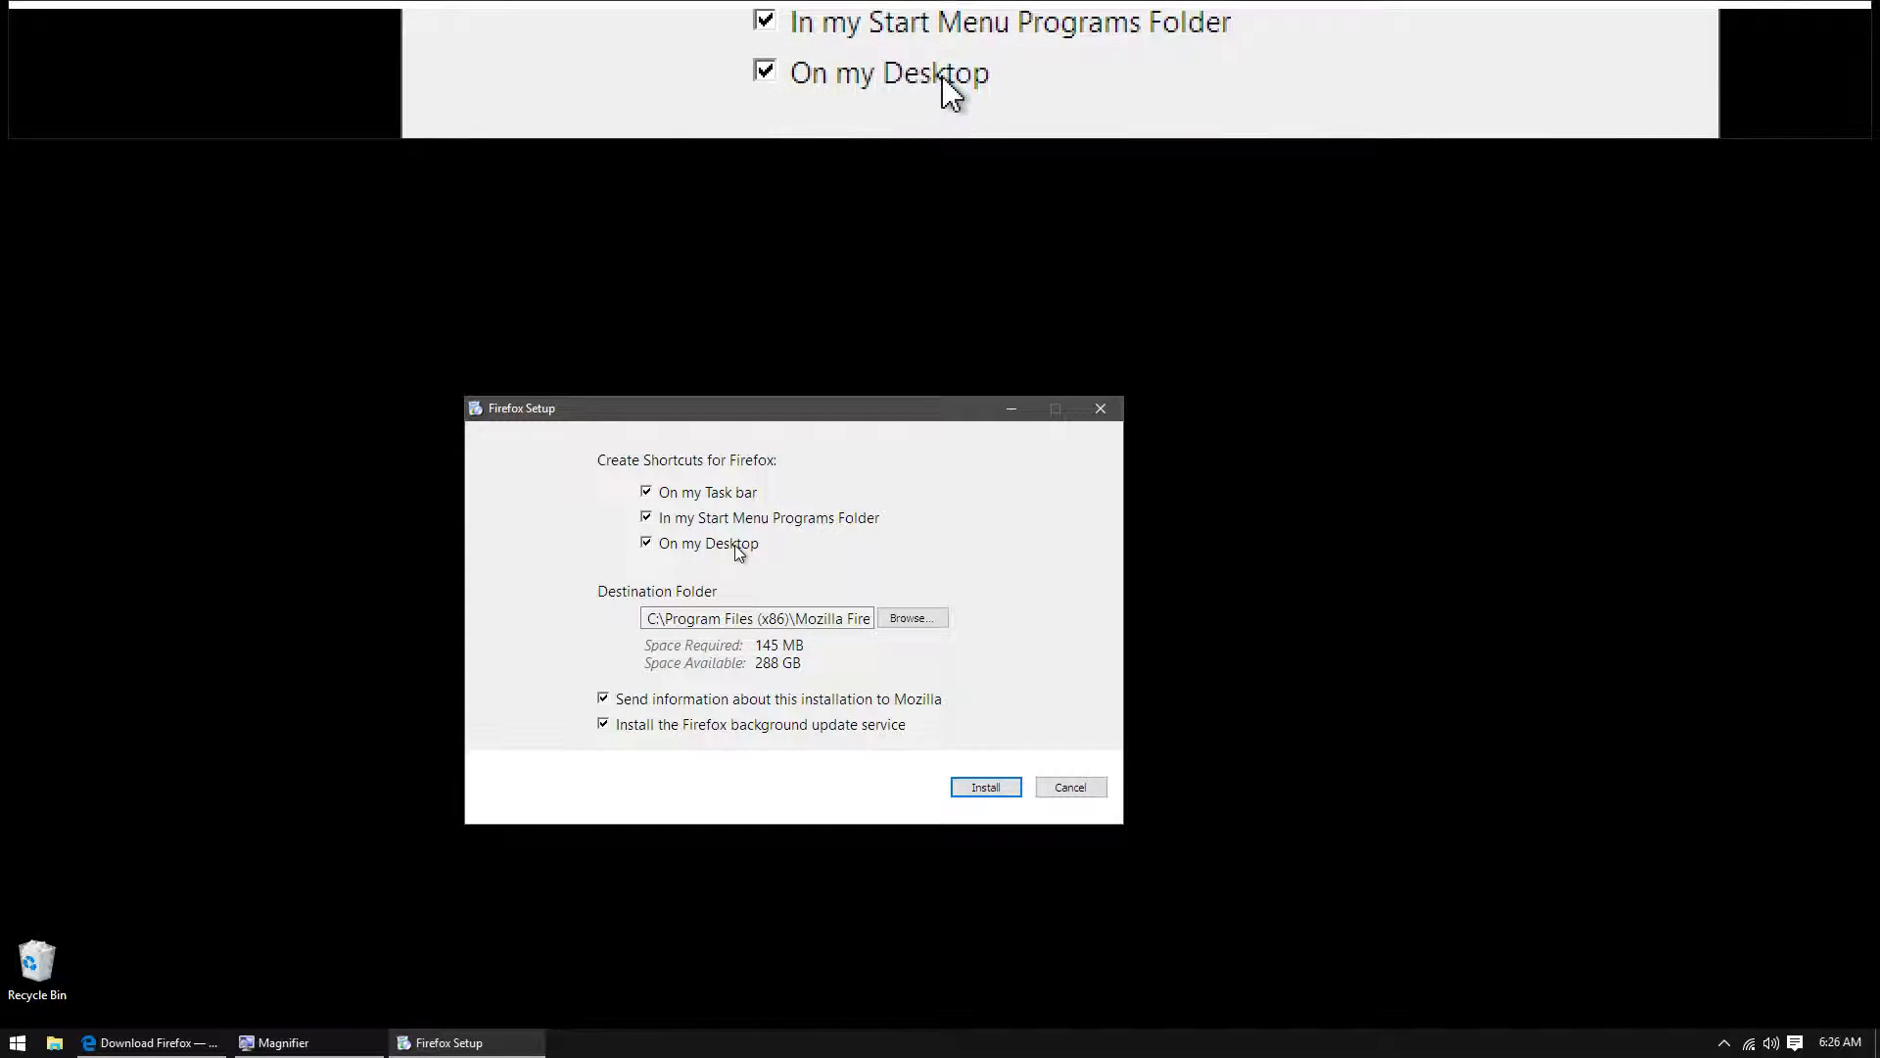
# - Install Firefox without task bar, Start menu or desktop shortcuts and without sending installation information to Mozilla
pyautogui.click(746, 493)
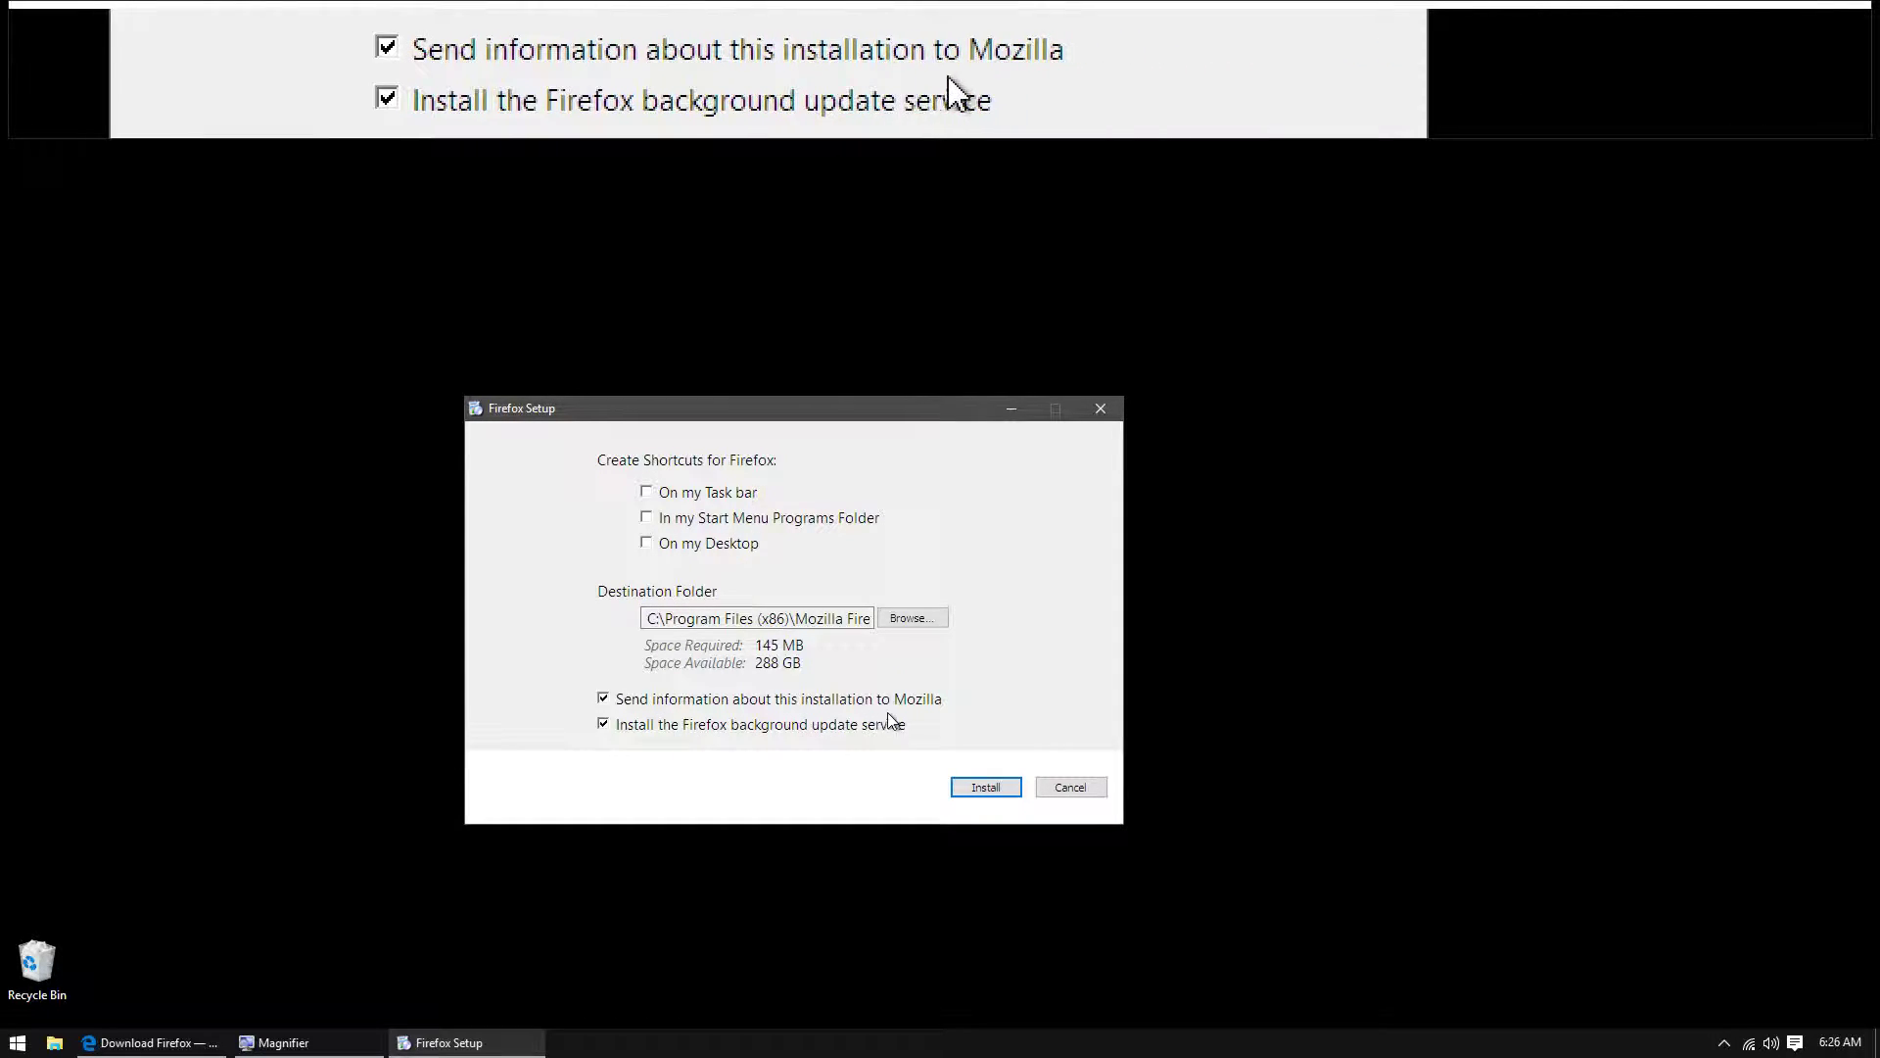
pyautogui.click(911, 702)
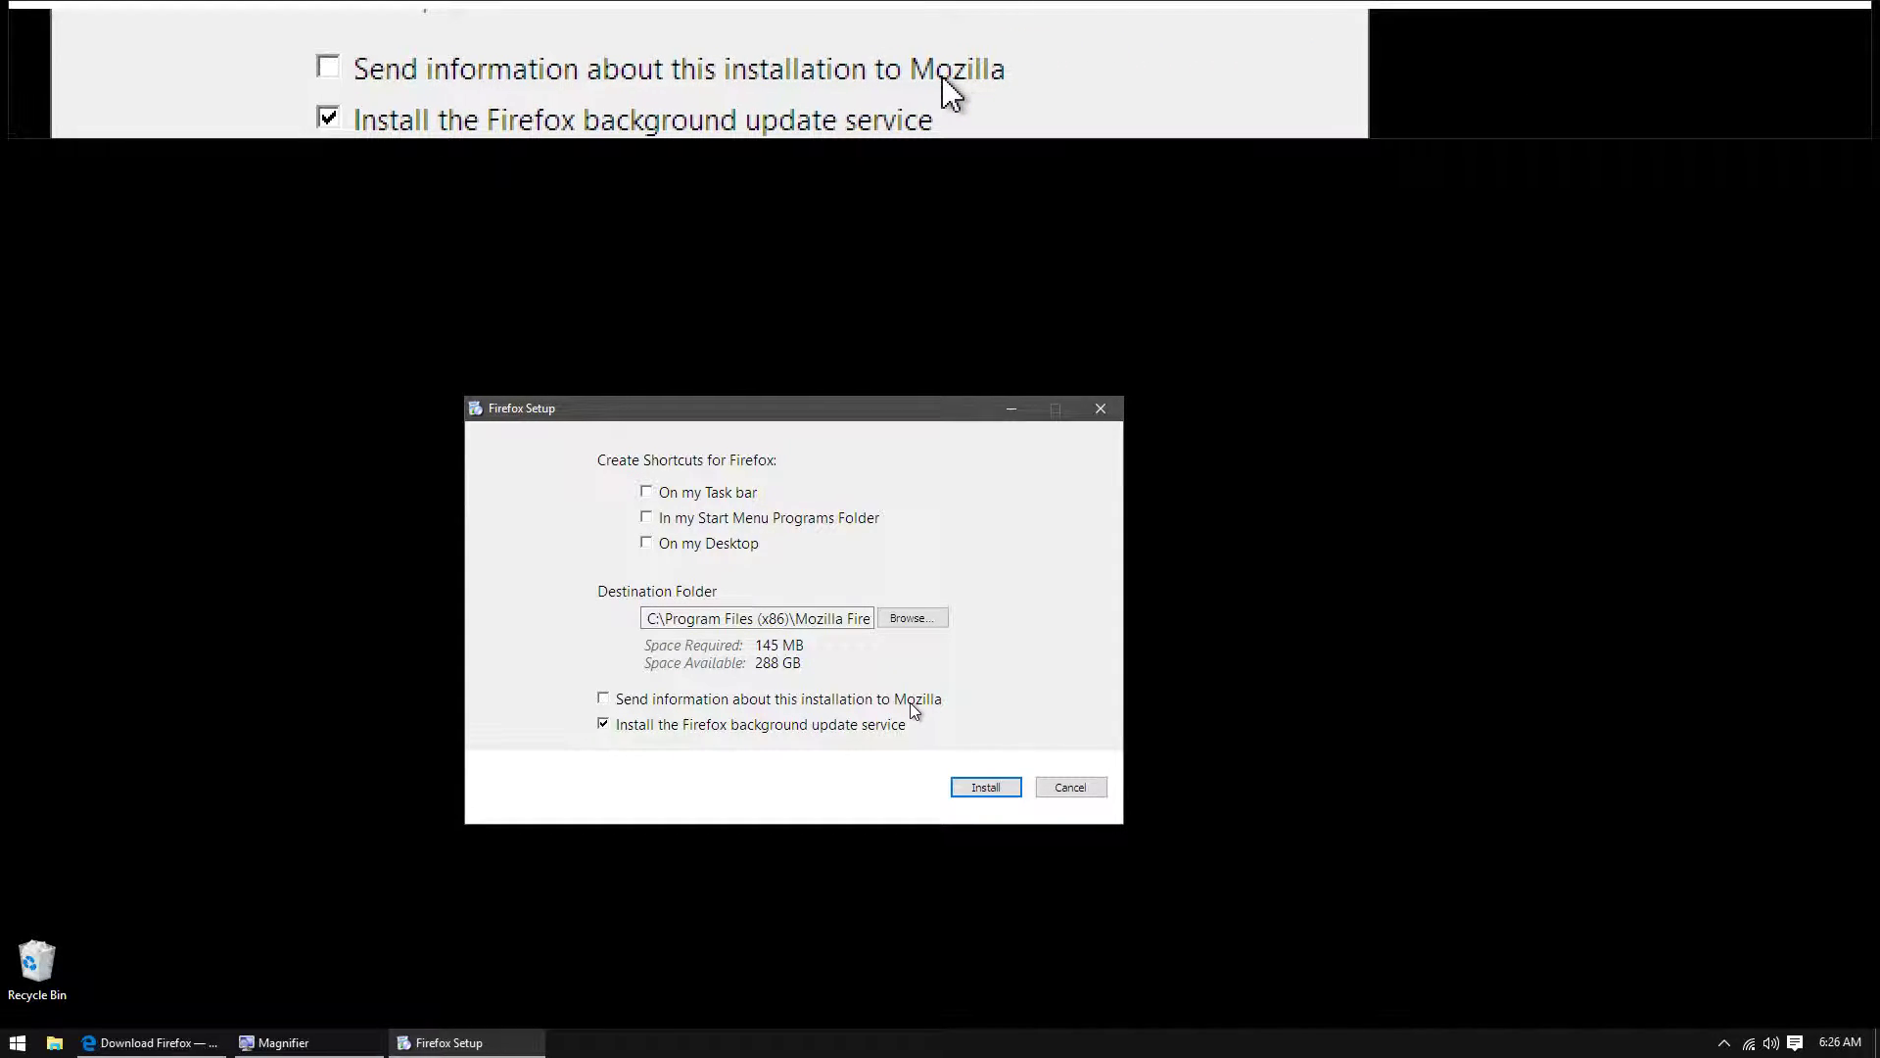
pyautogui.click(986, 787)
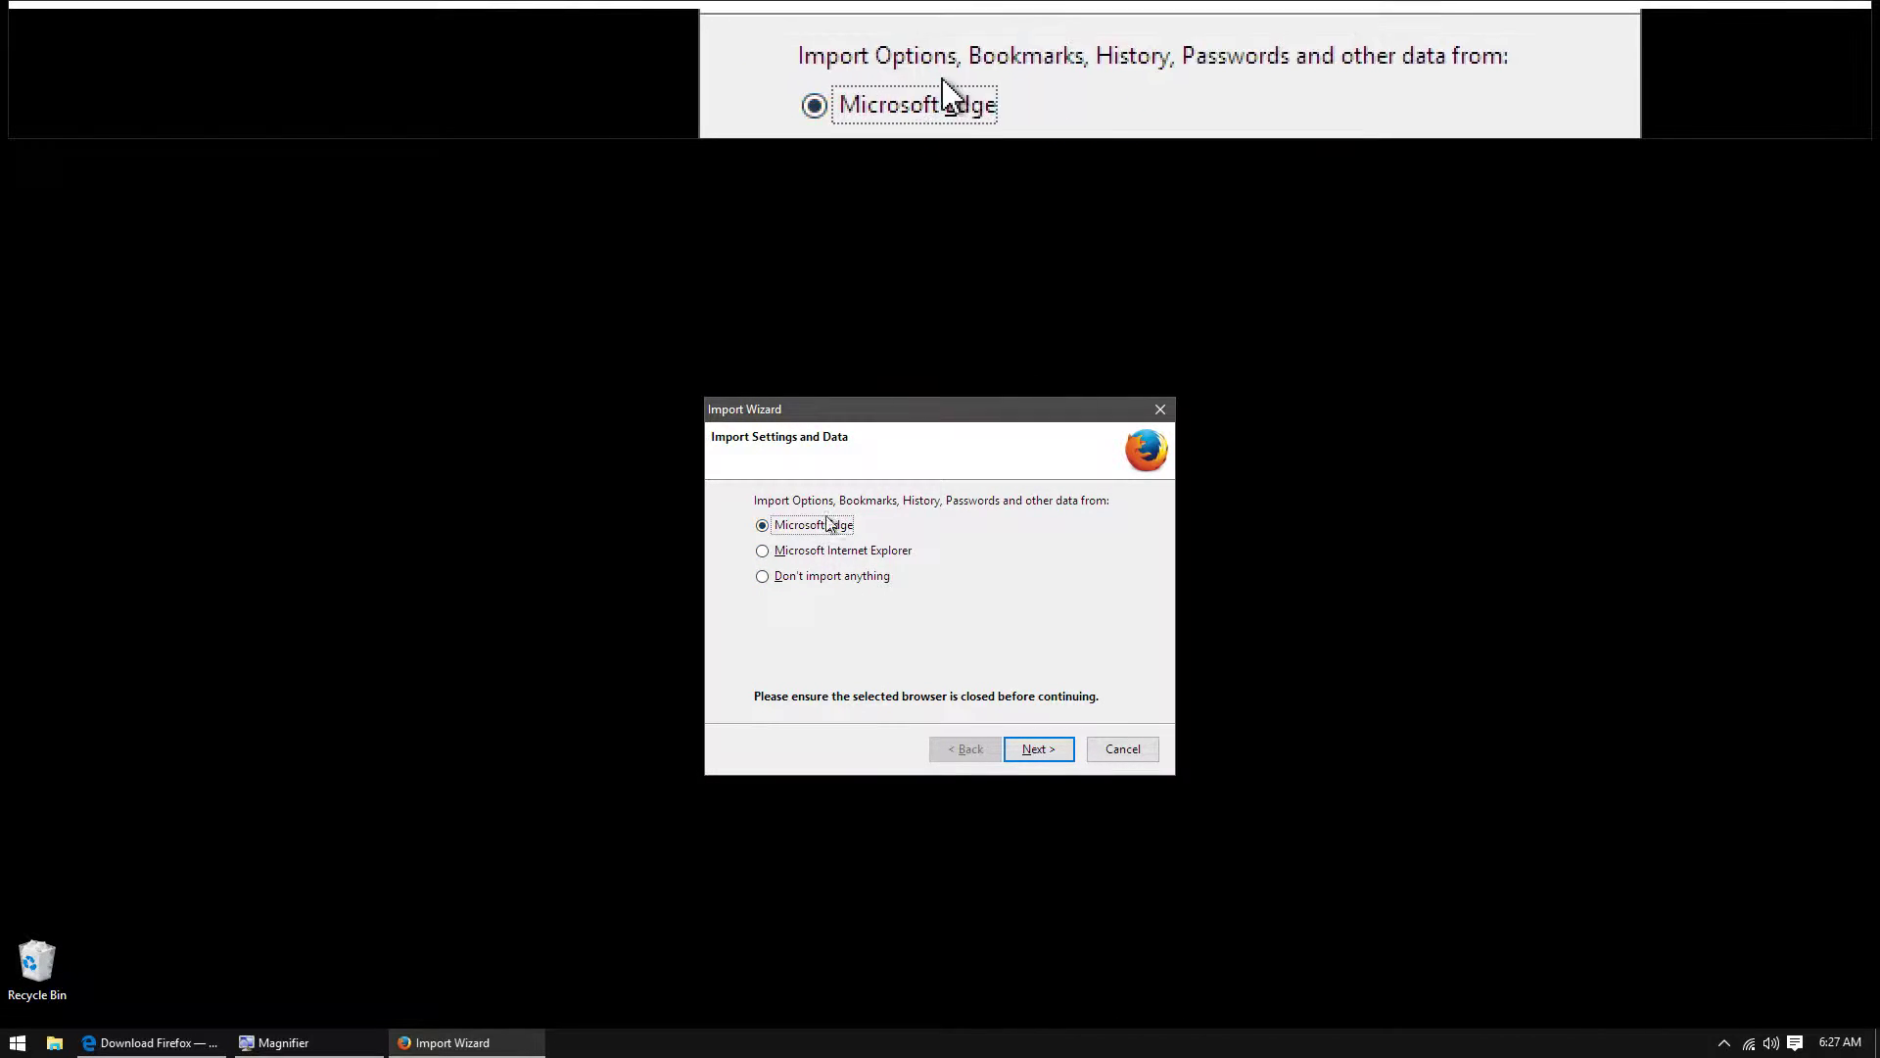
# - Choose not to import anything, and decline making Firefox the default browser with the startup check turned off
pyautogui.click(836, 577)
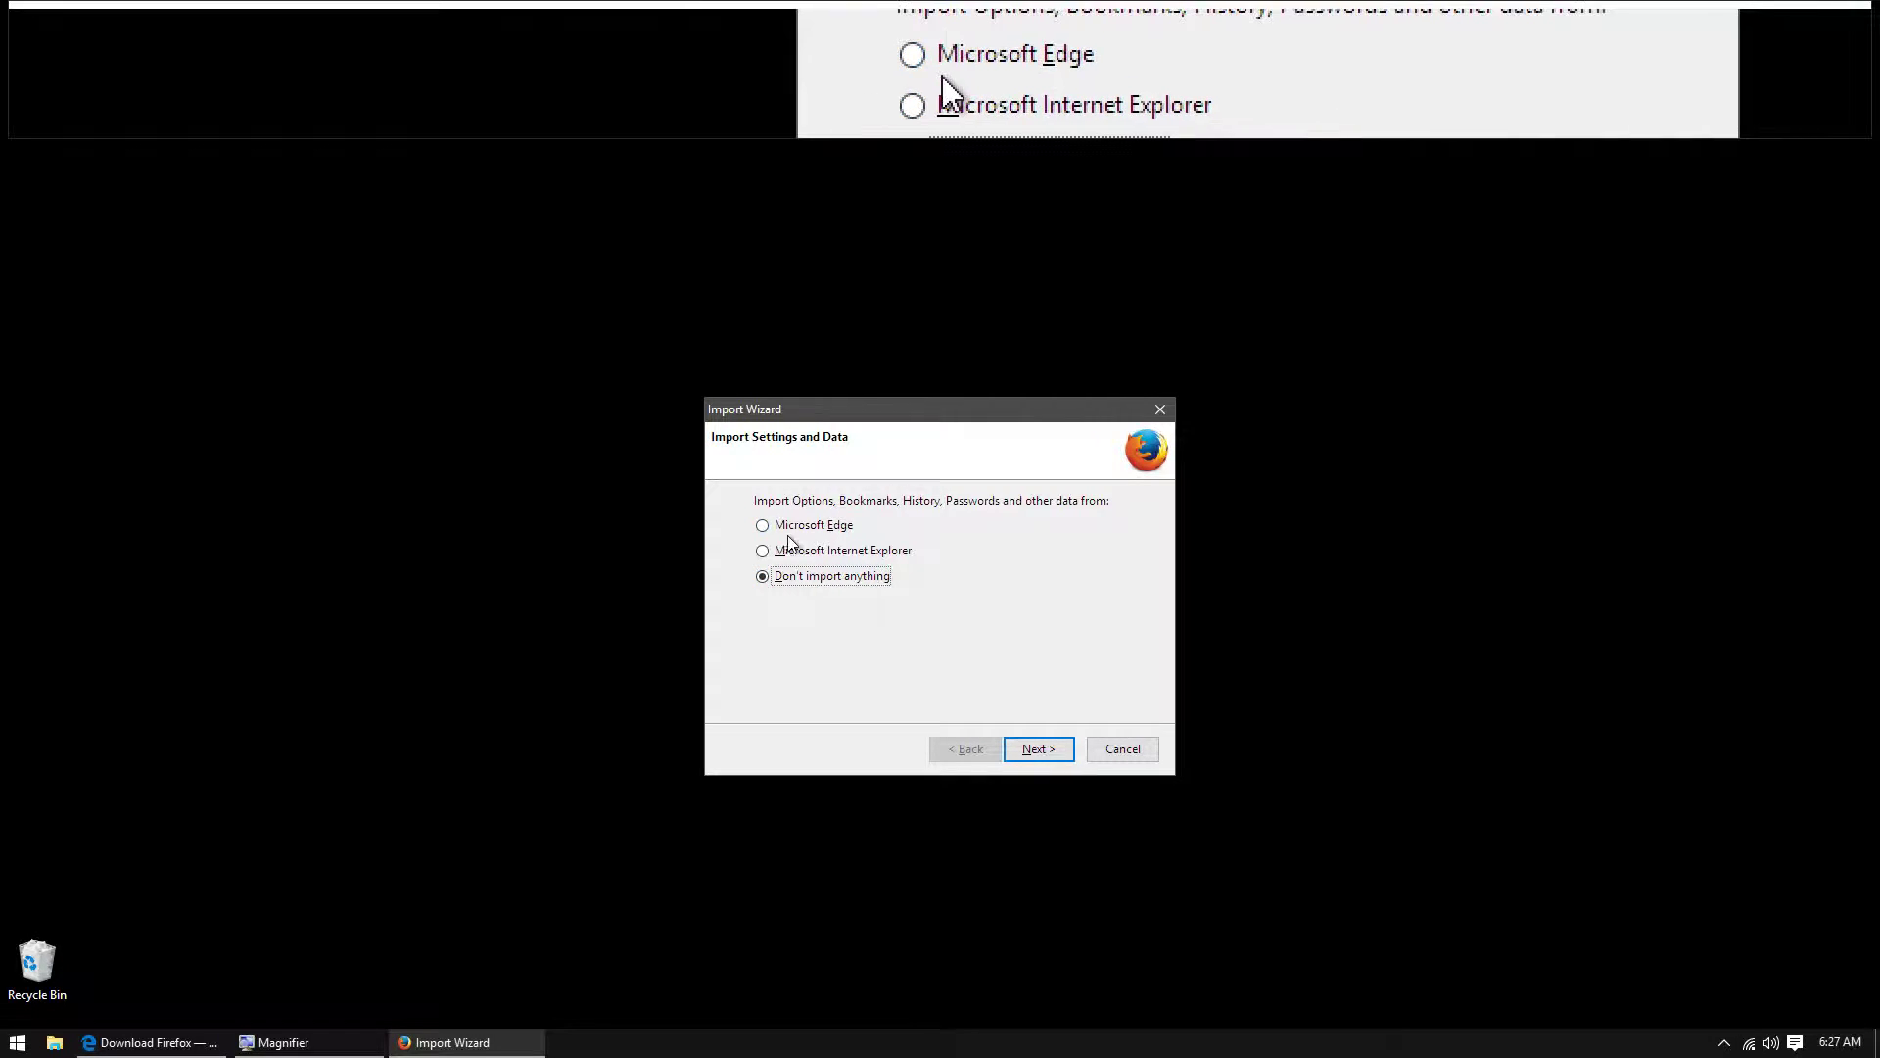
pyautogui.click(1027, 750)
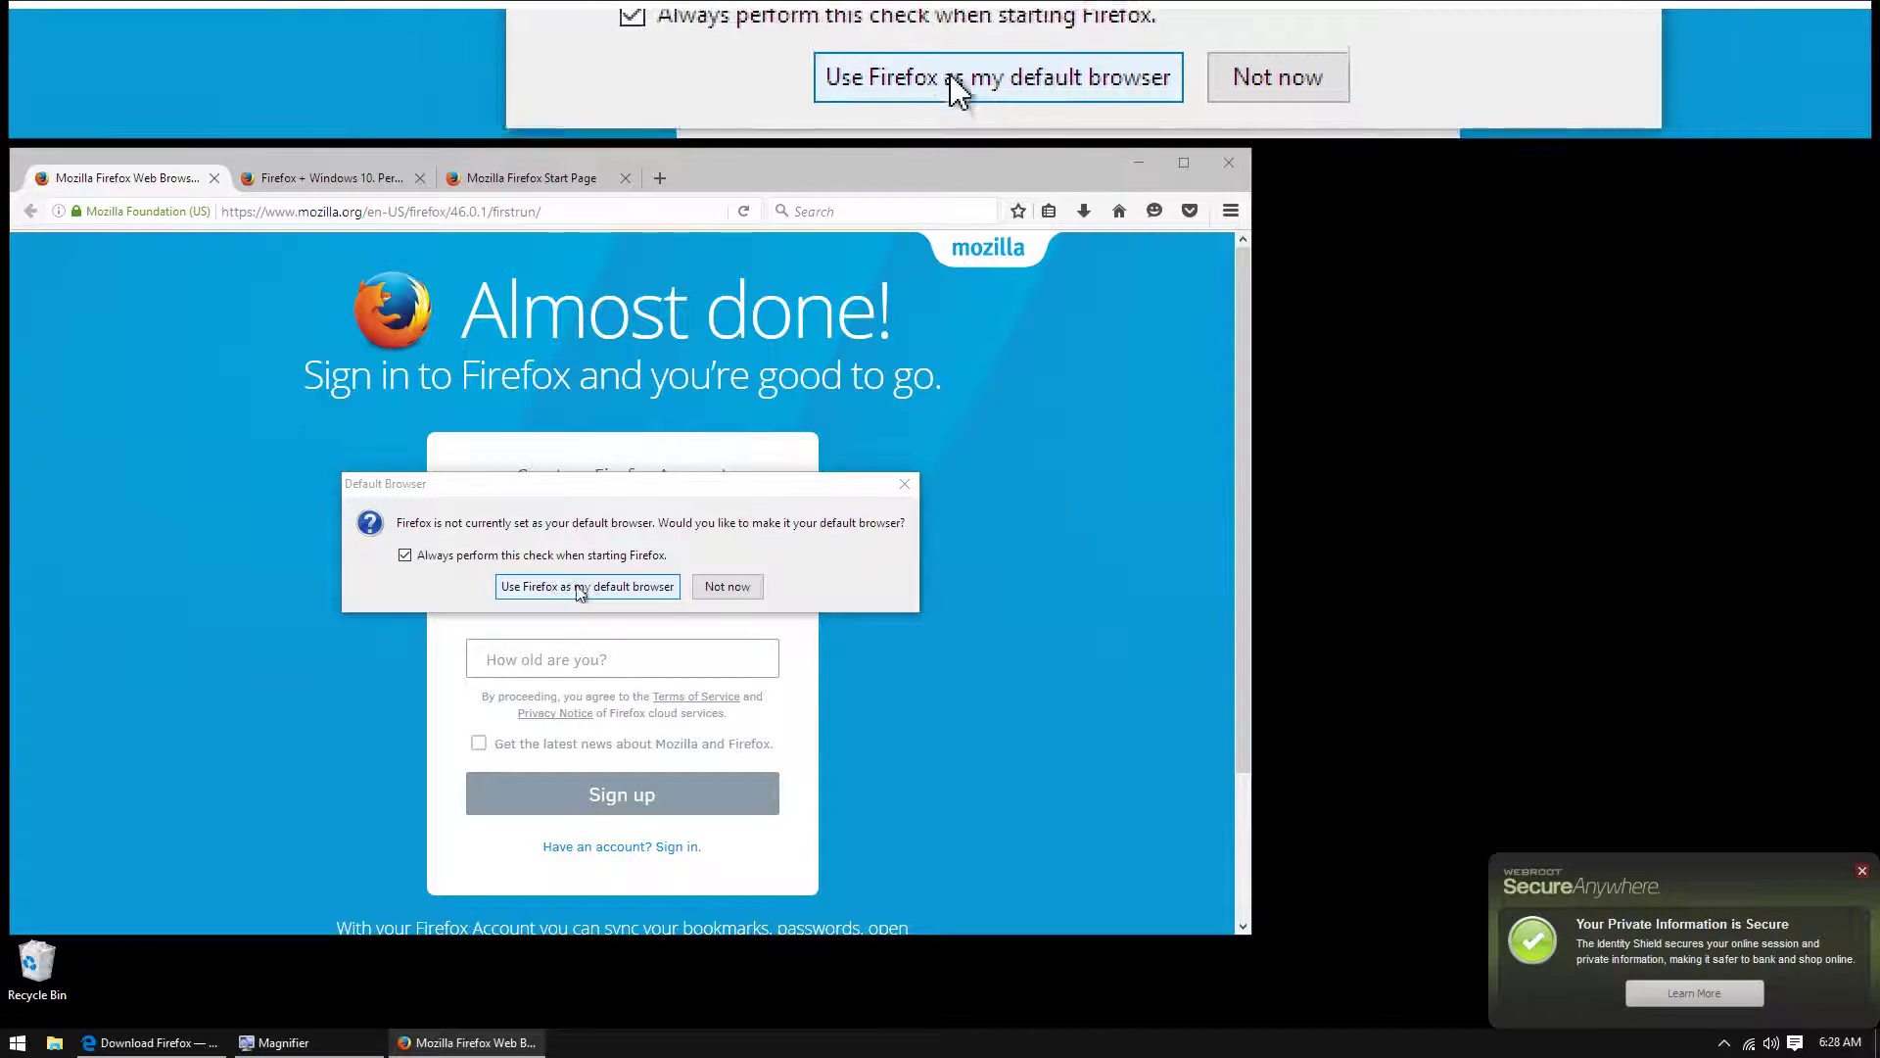
pyautogui.click(555, 563)
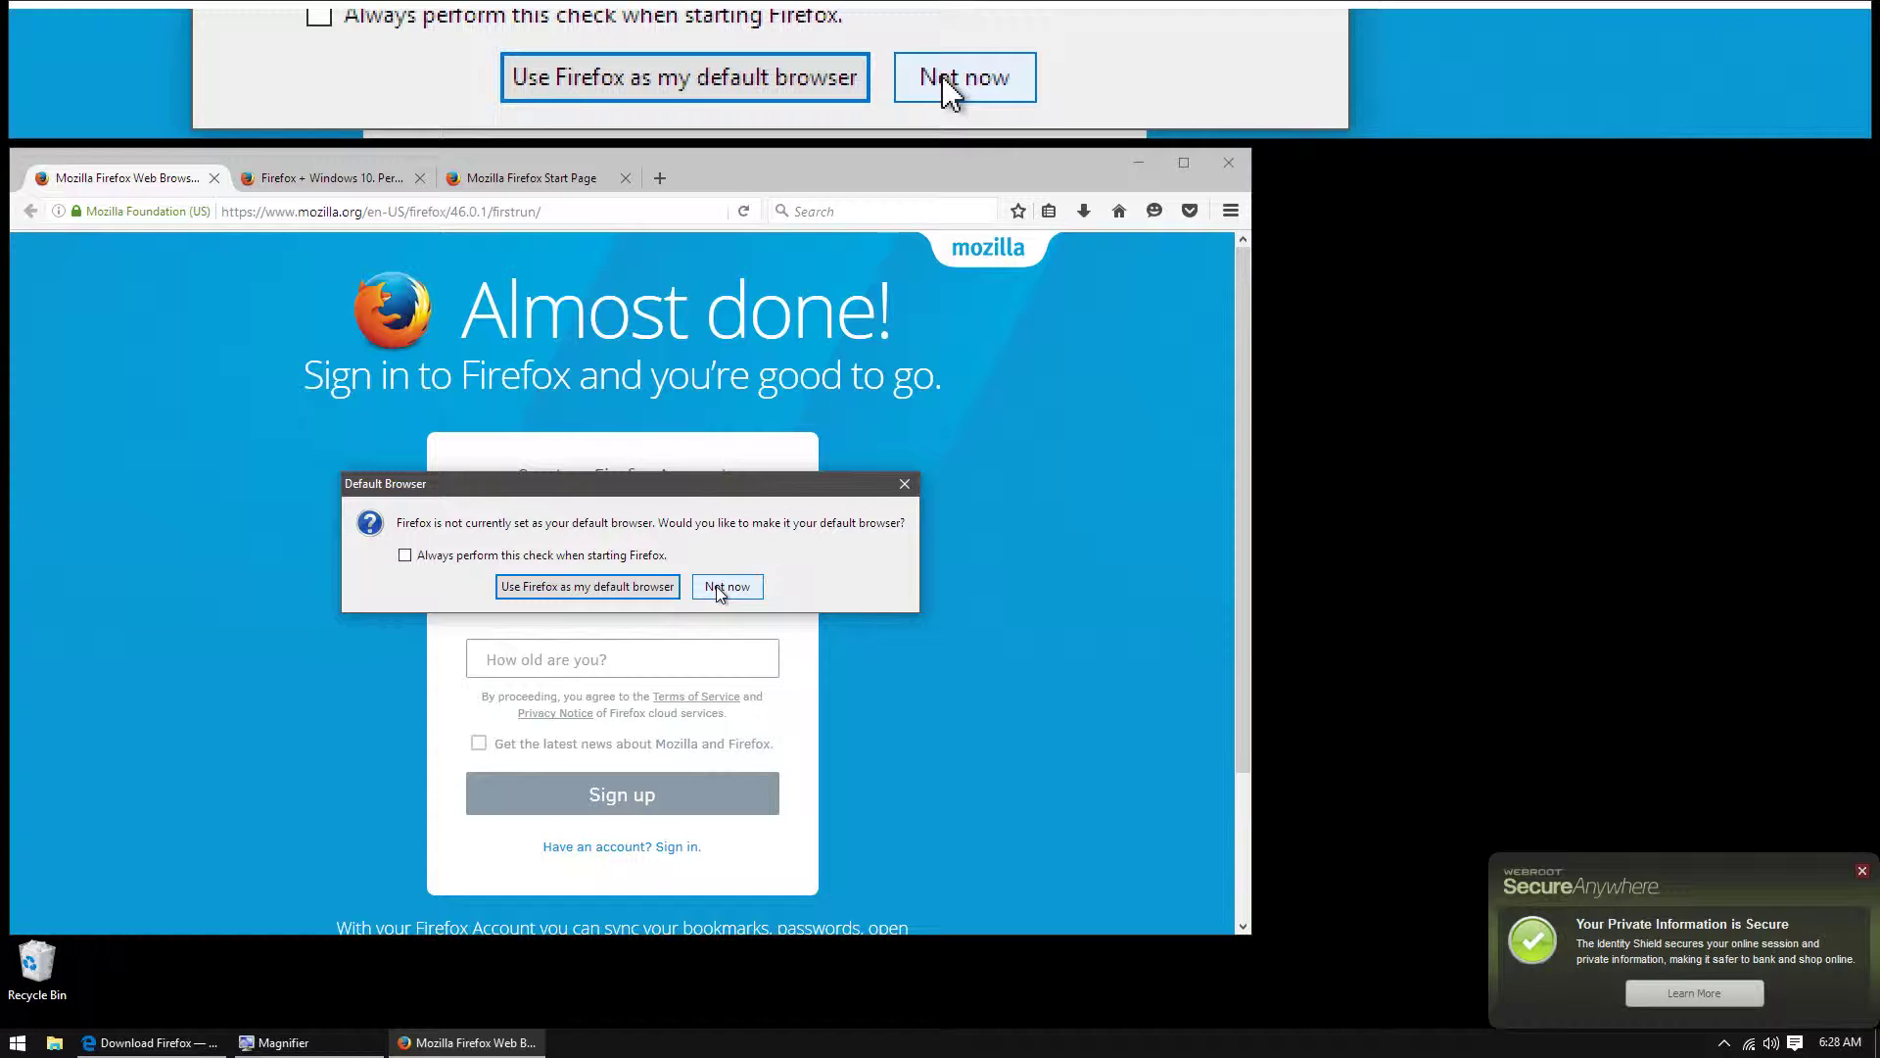
pyautogui.click(715, 585)
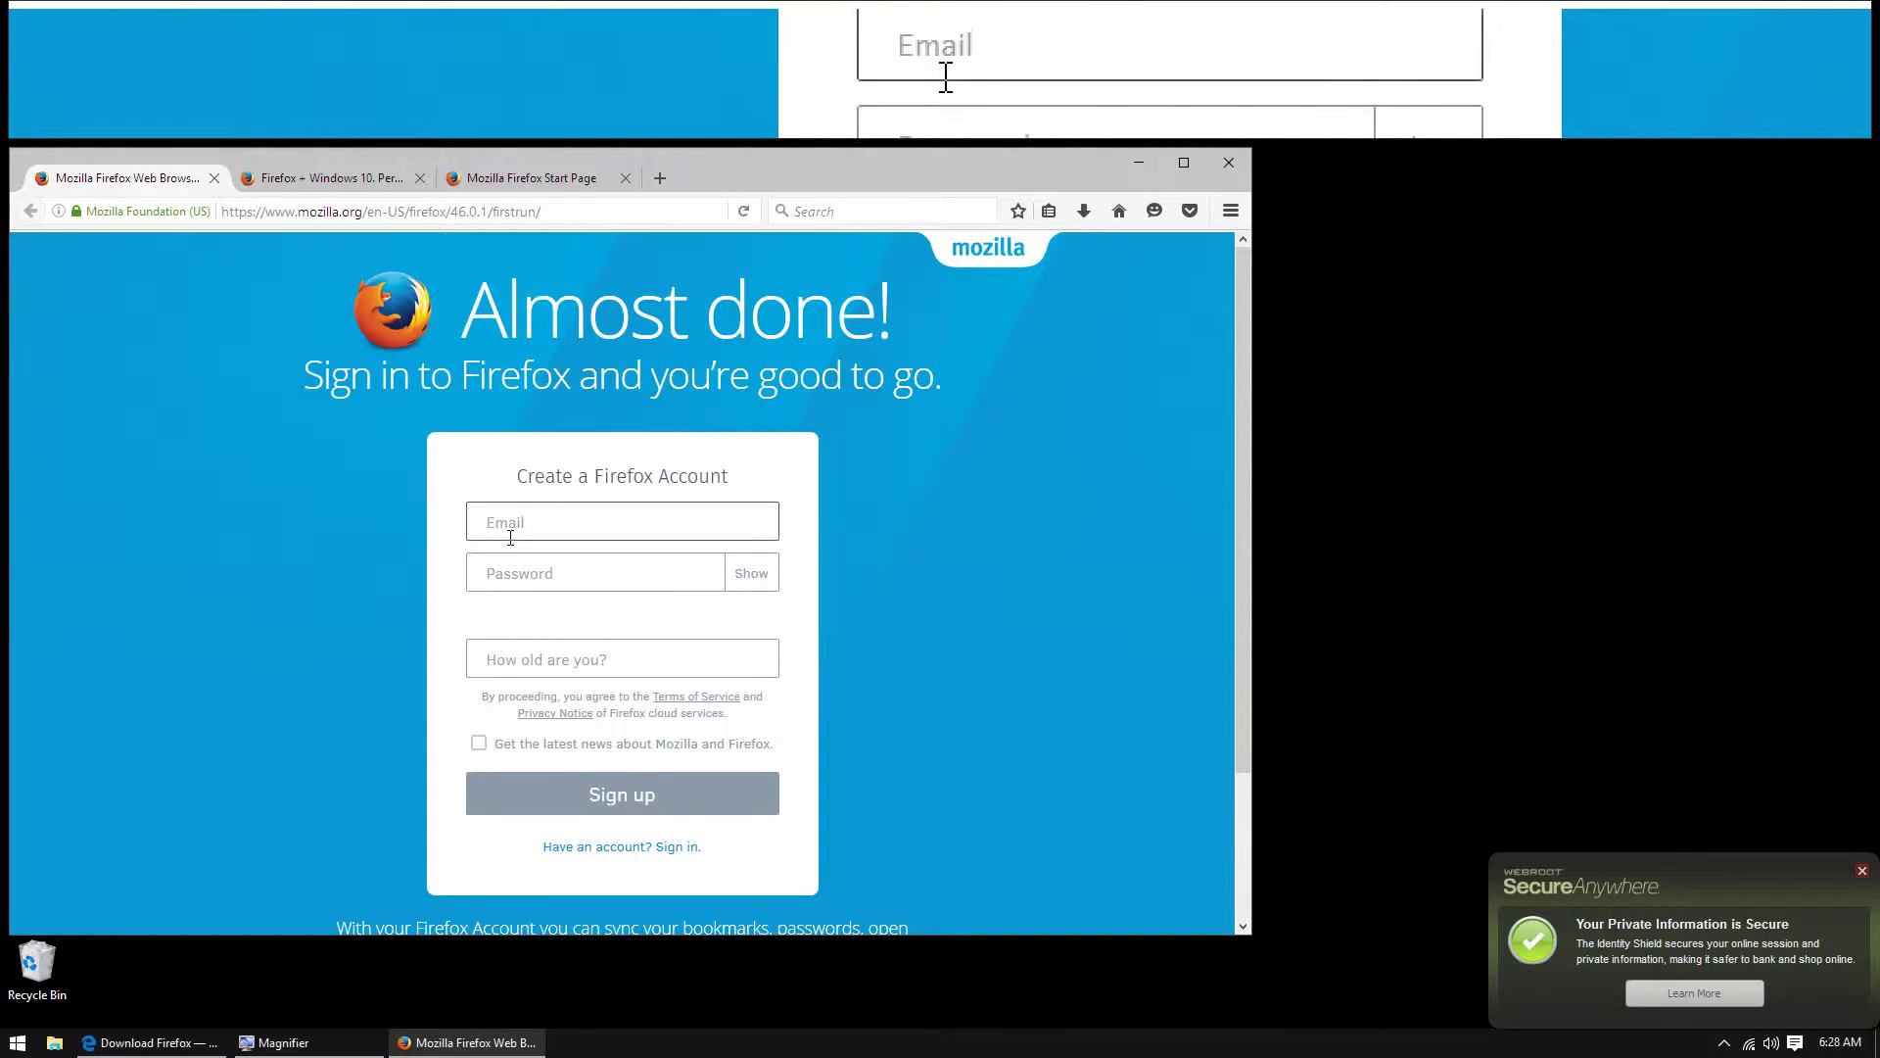
# - Close the "Firefox + Windows 10" tab and the Mozilla Firefox Start Page tab
pyautogui.click(337, 177)
pyautogui.click(420, 177)
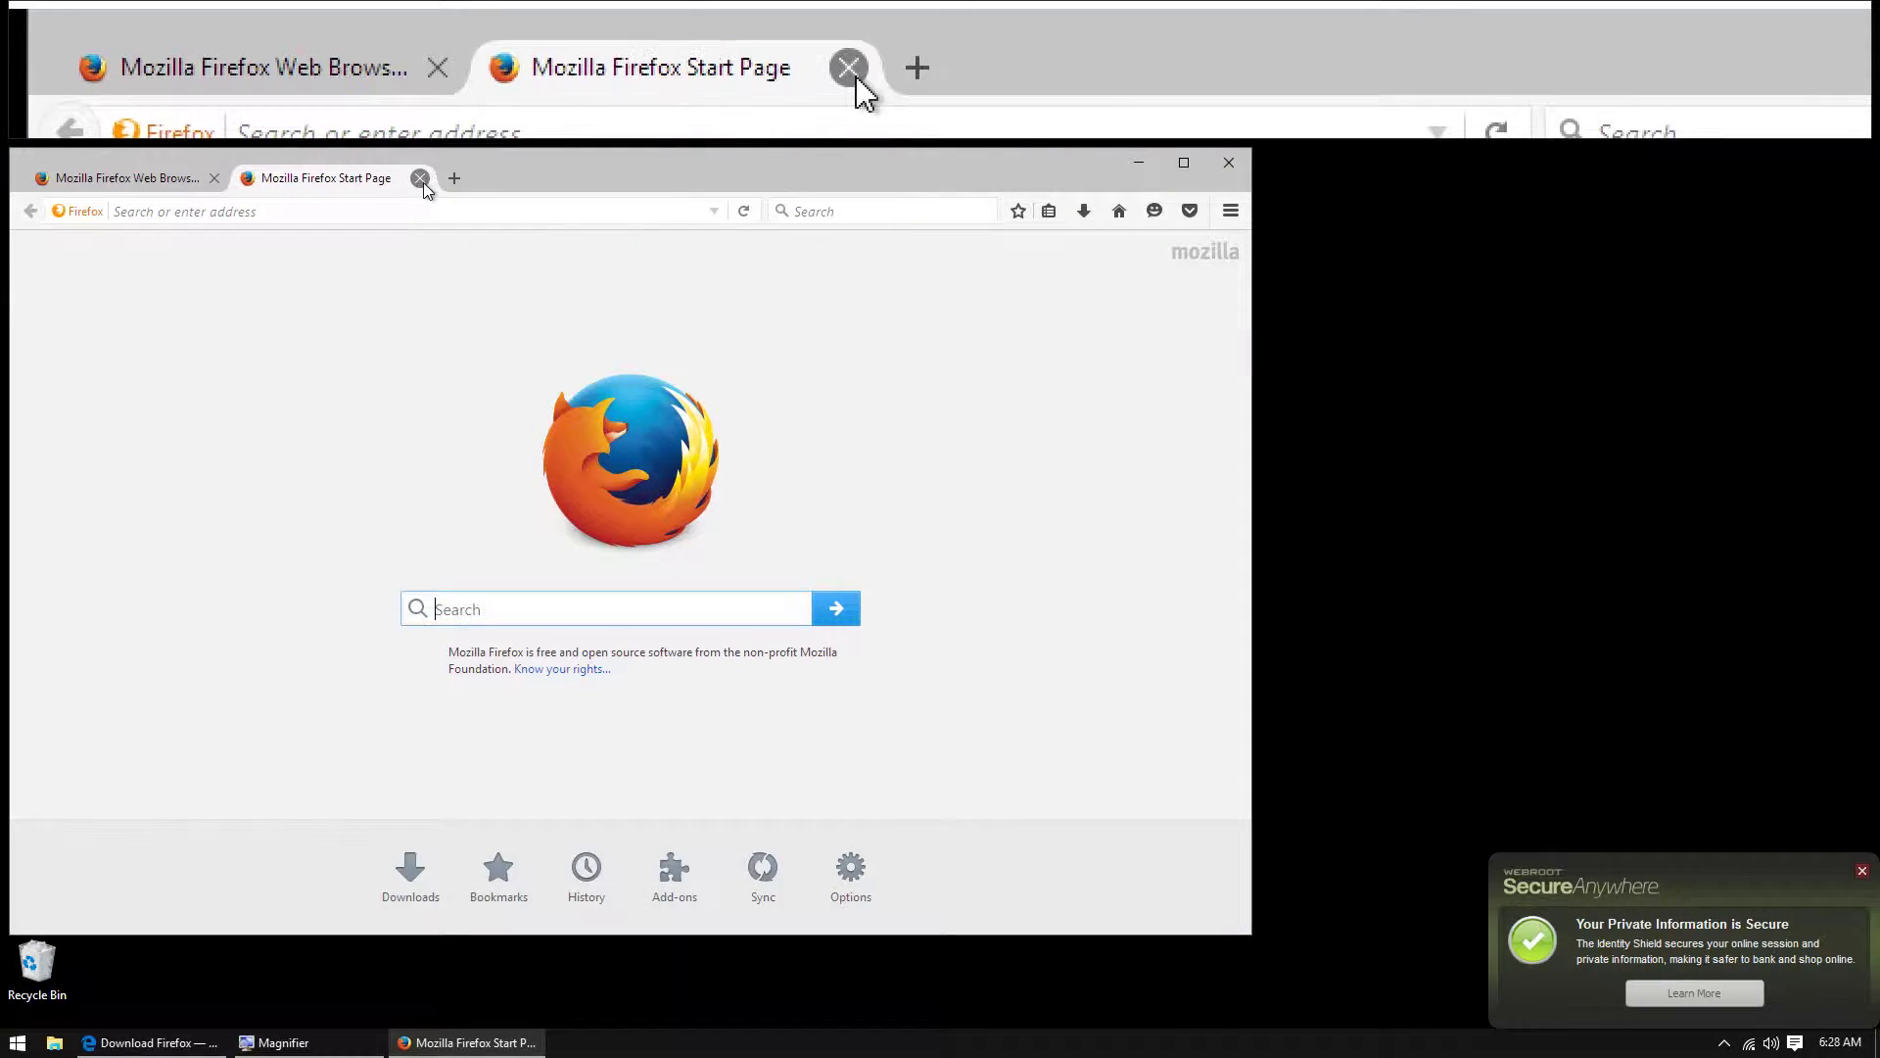
pyautogui.click(420, 177)
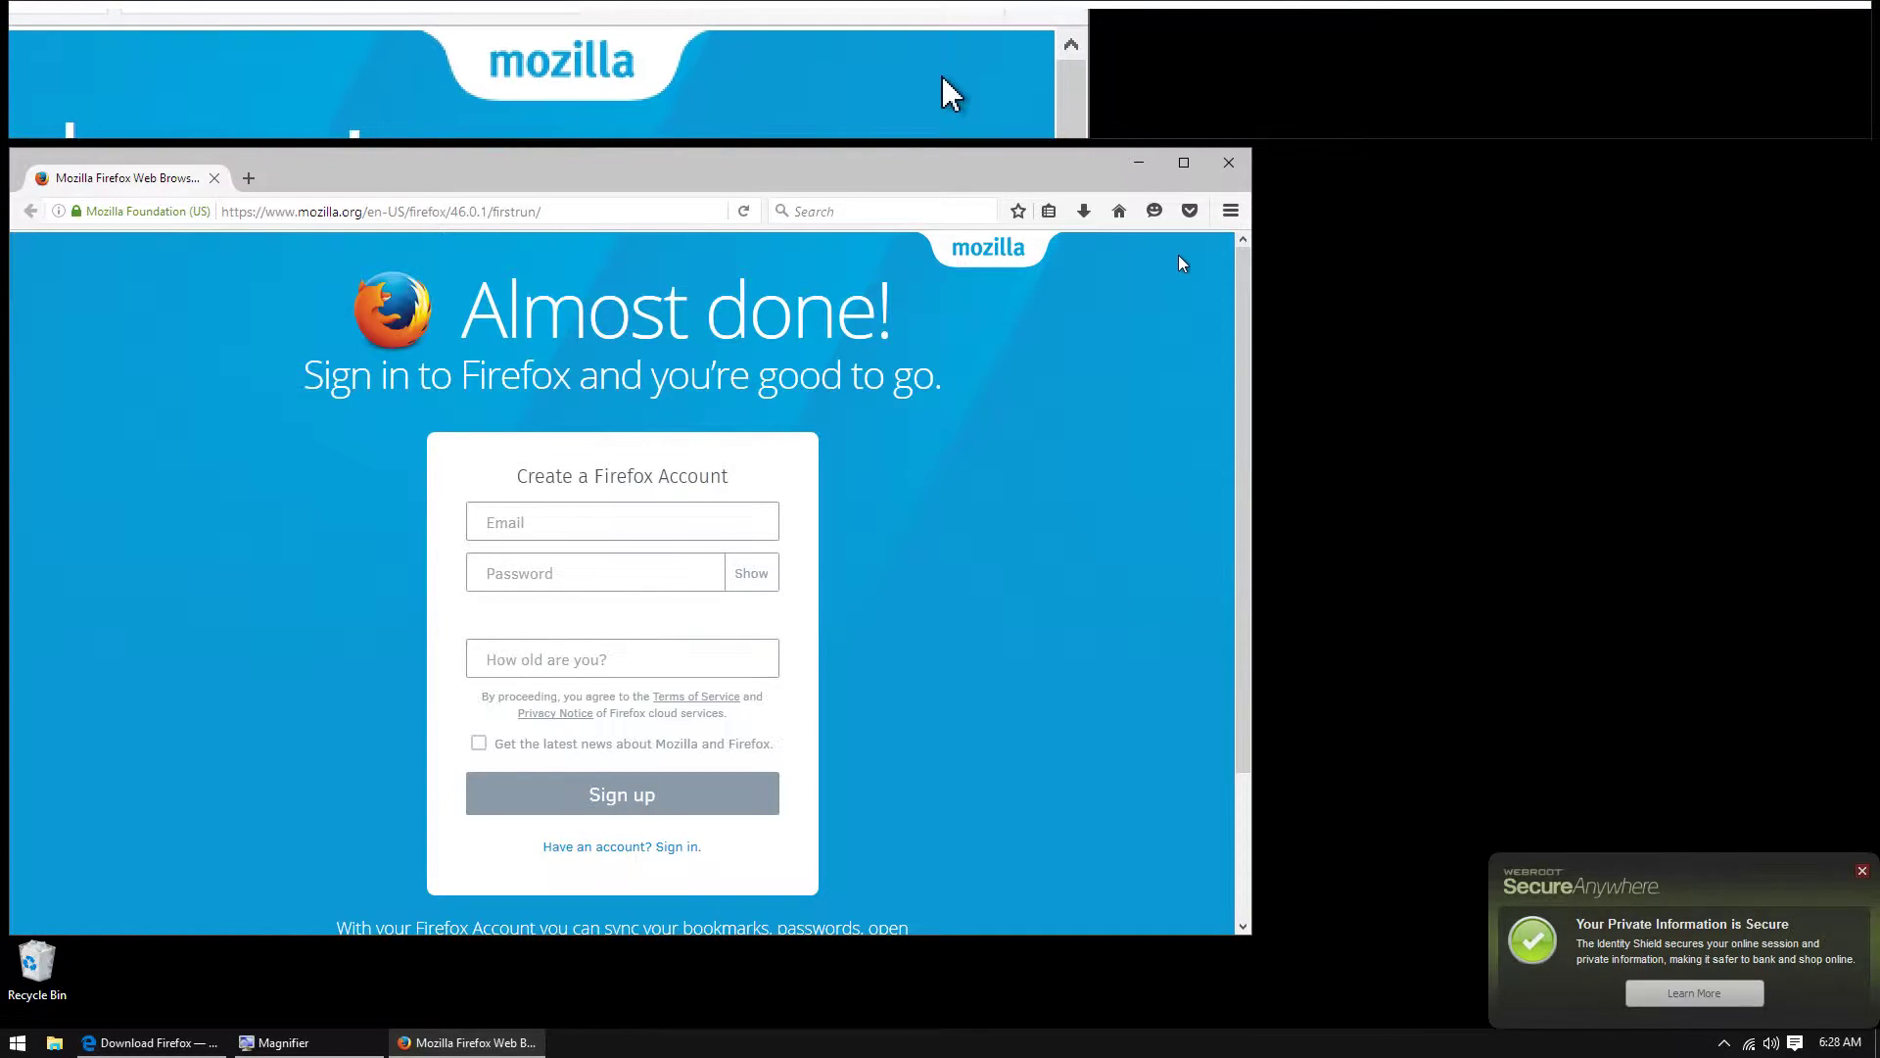
pyautogui.click(1229, 213)
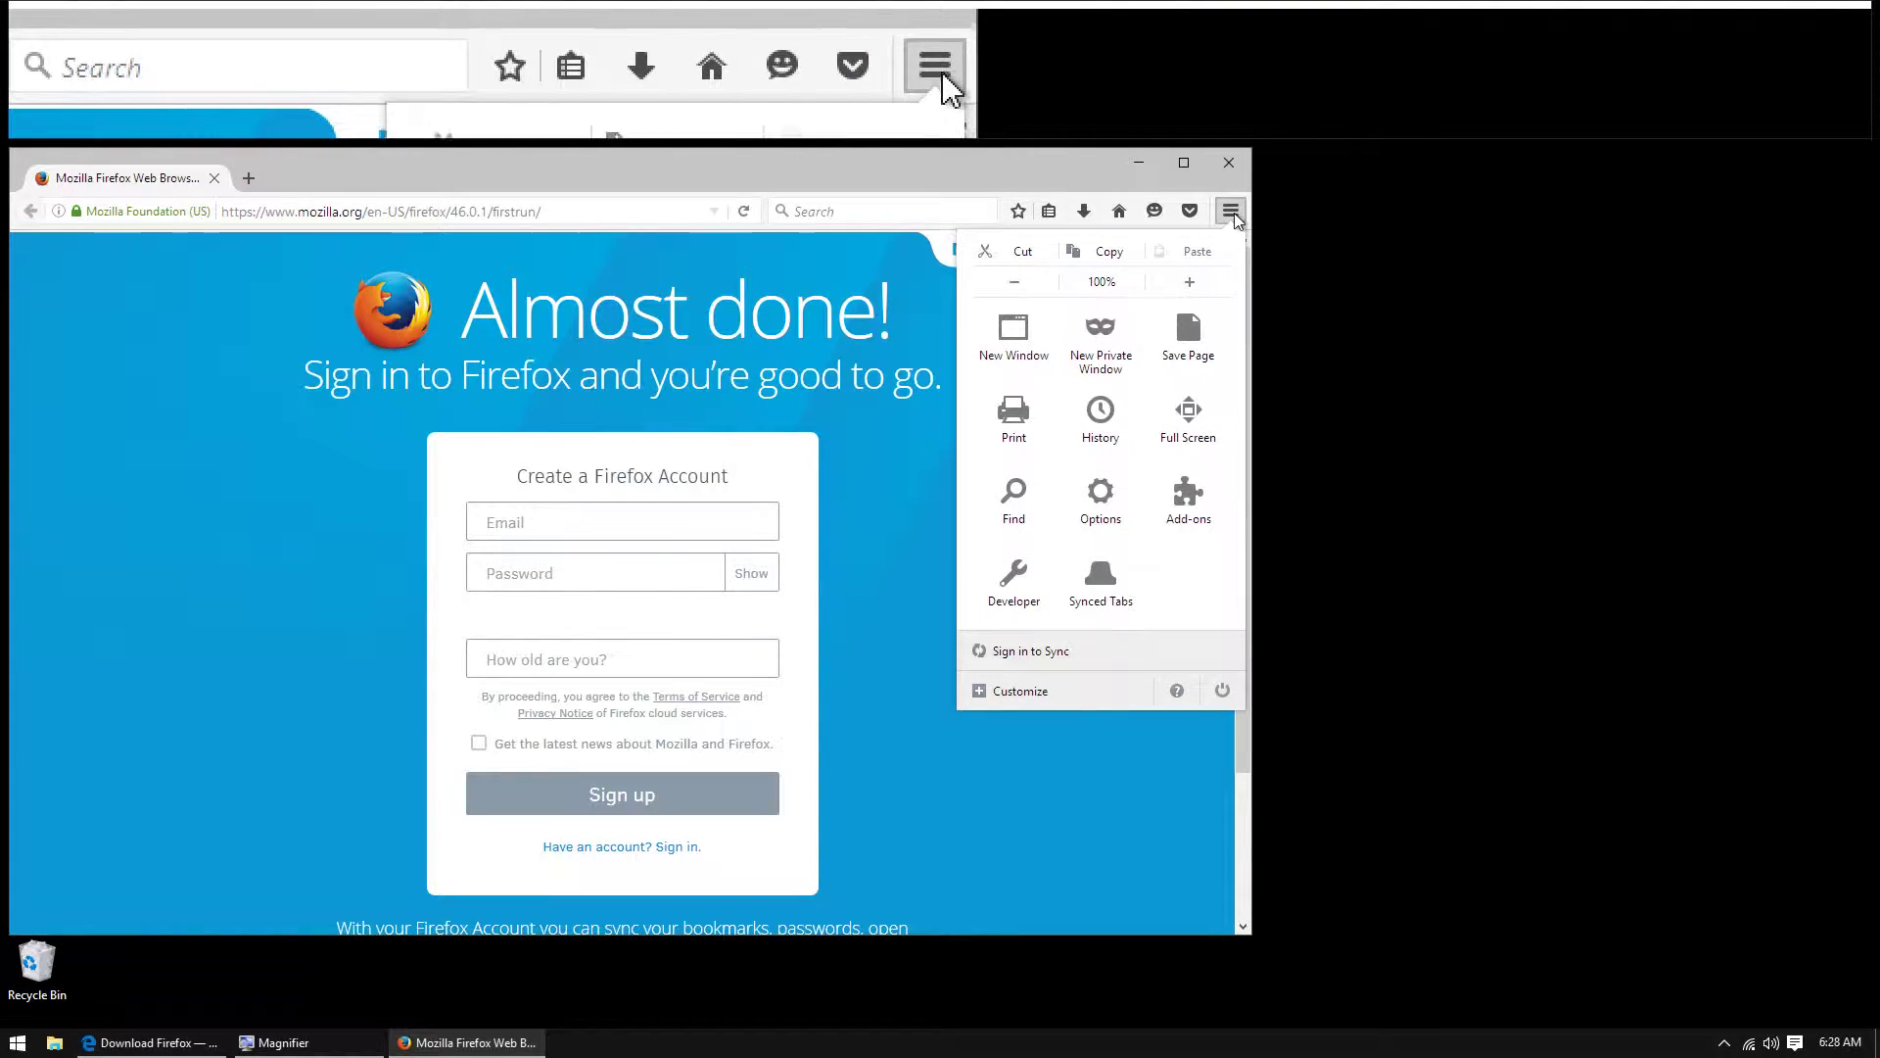
pyautogui.click(1100, 517)
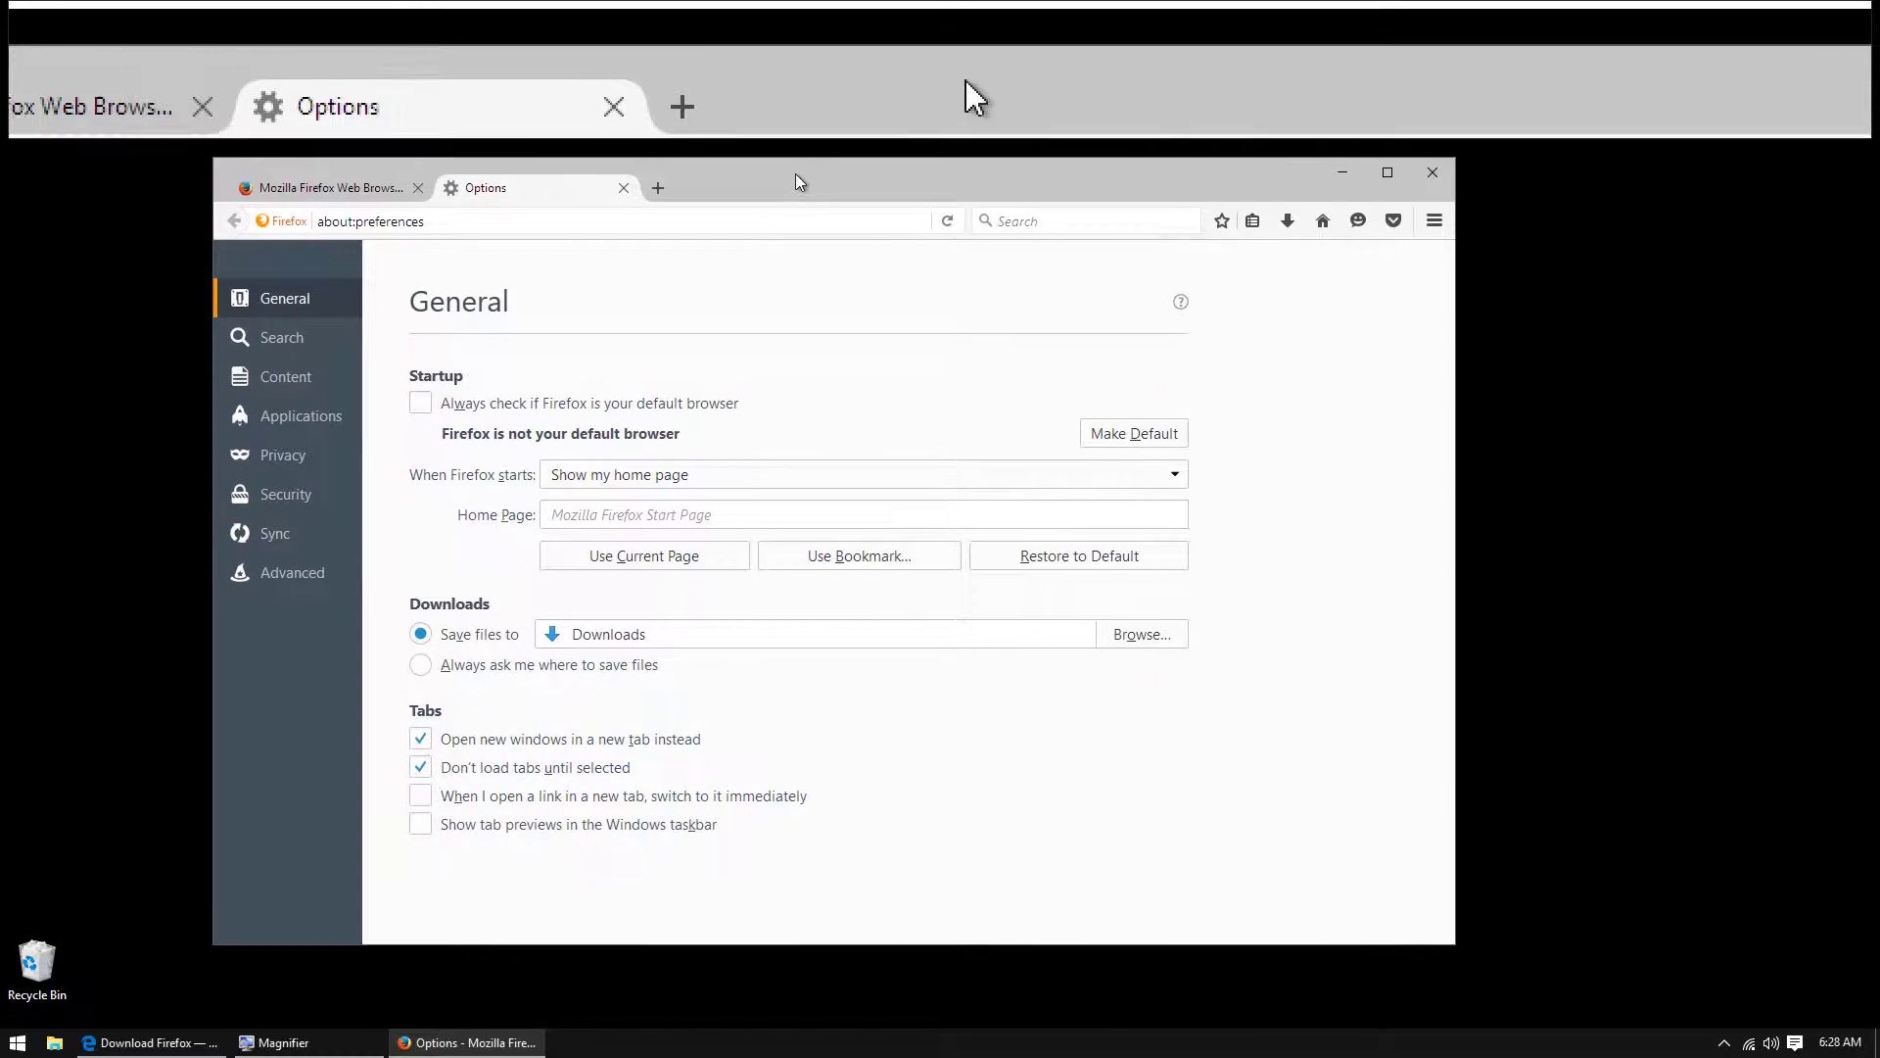
pyautogui.doubleClick(795, 173)
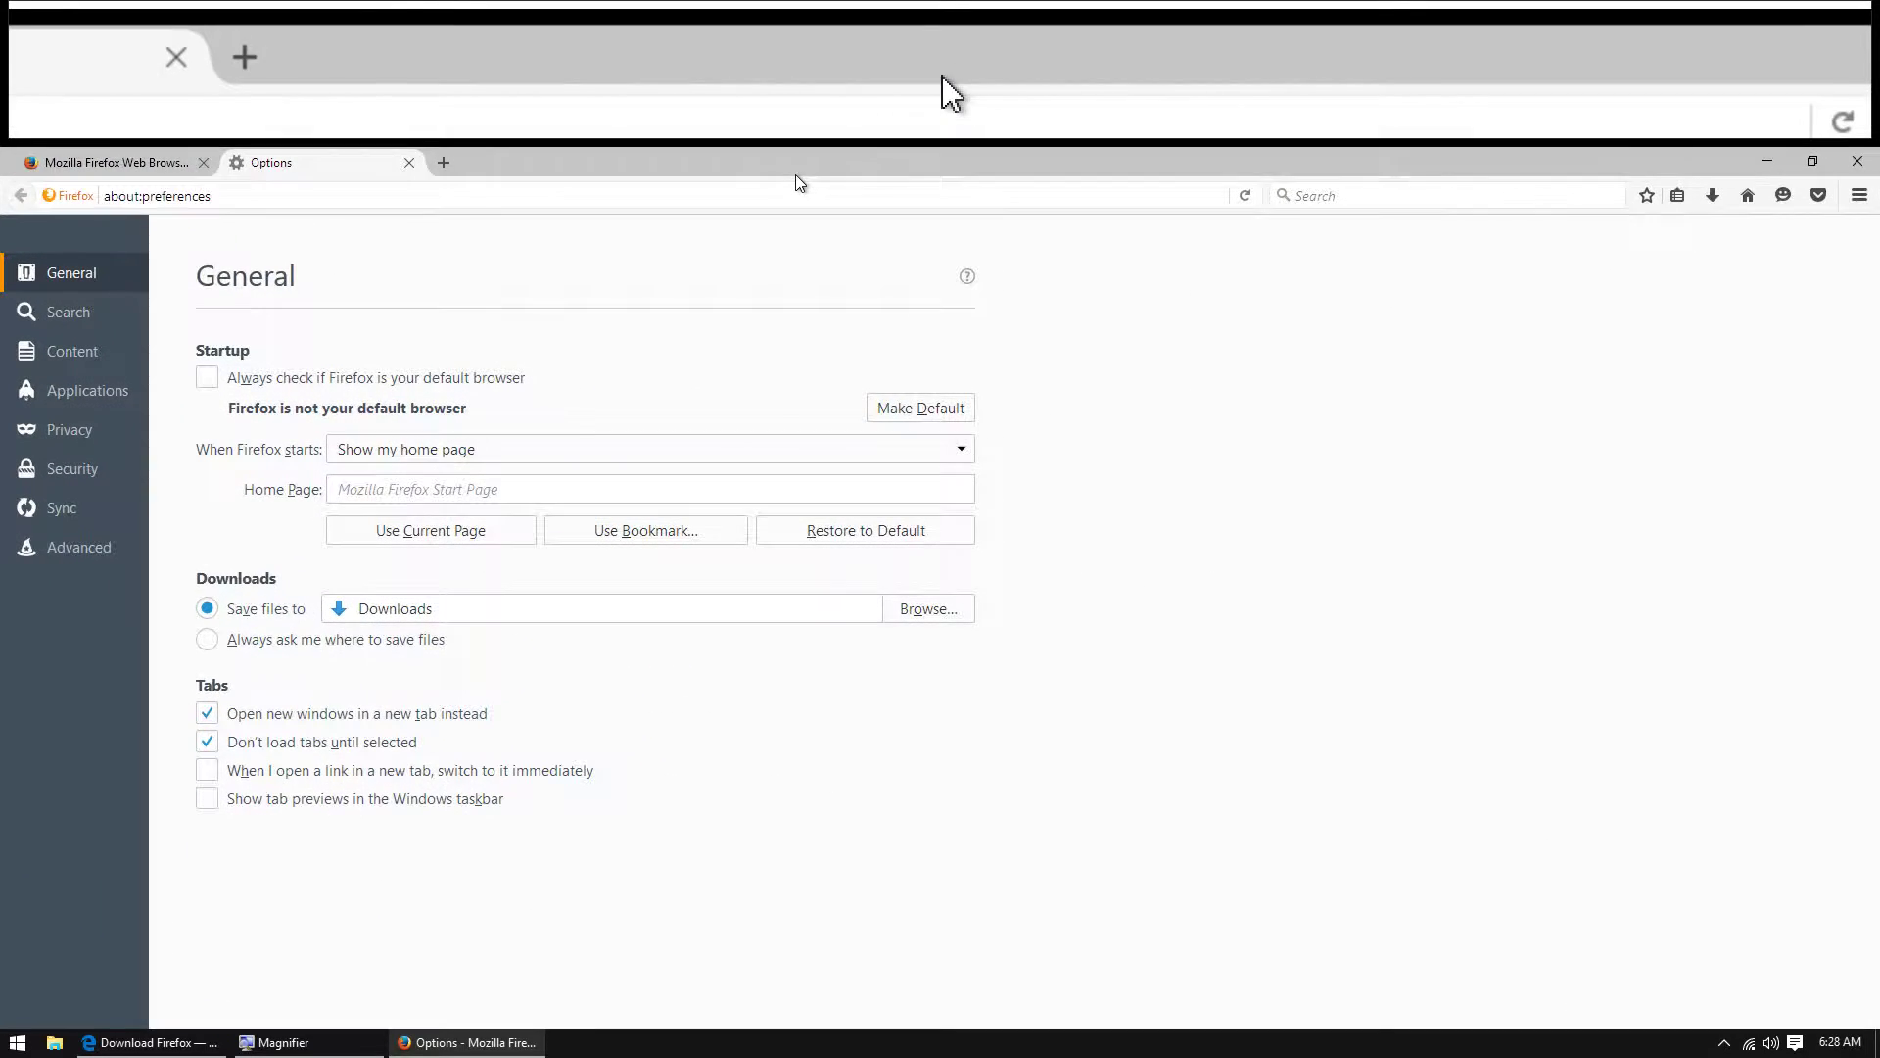
pyautogui.click(590, 448)
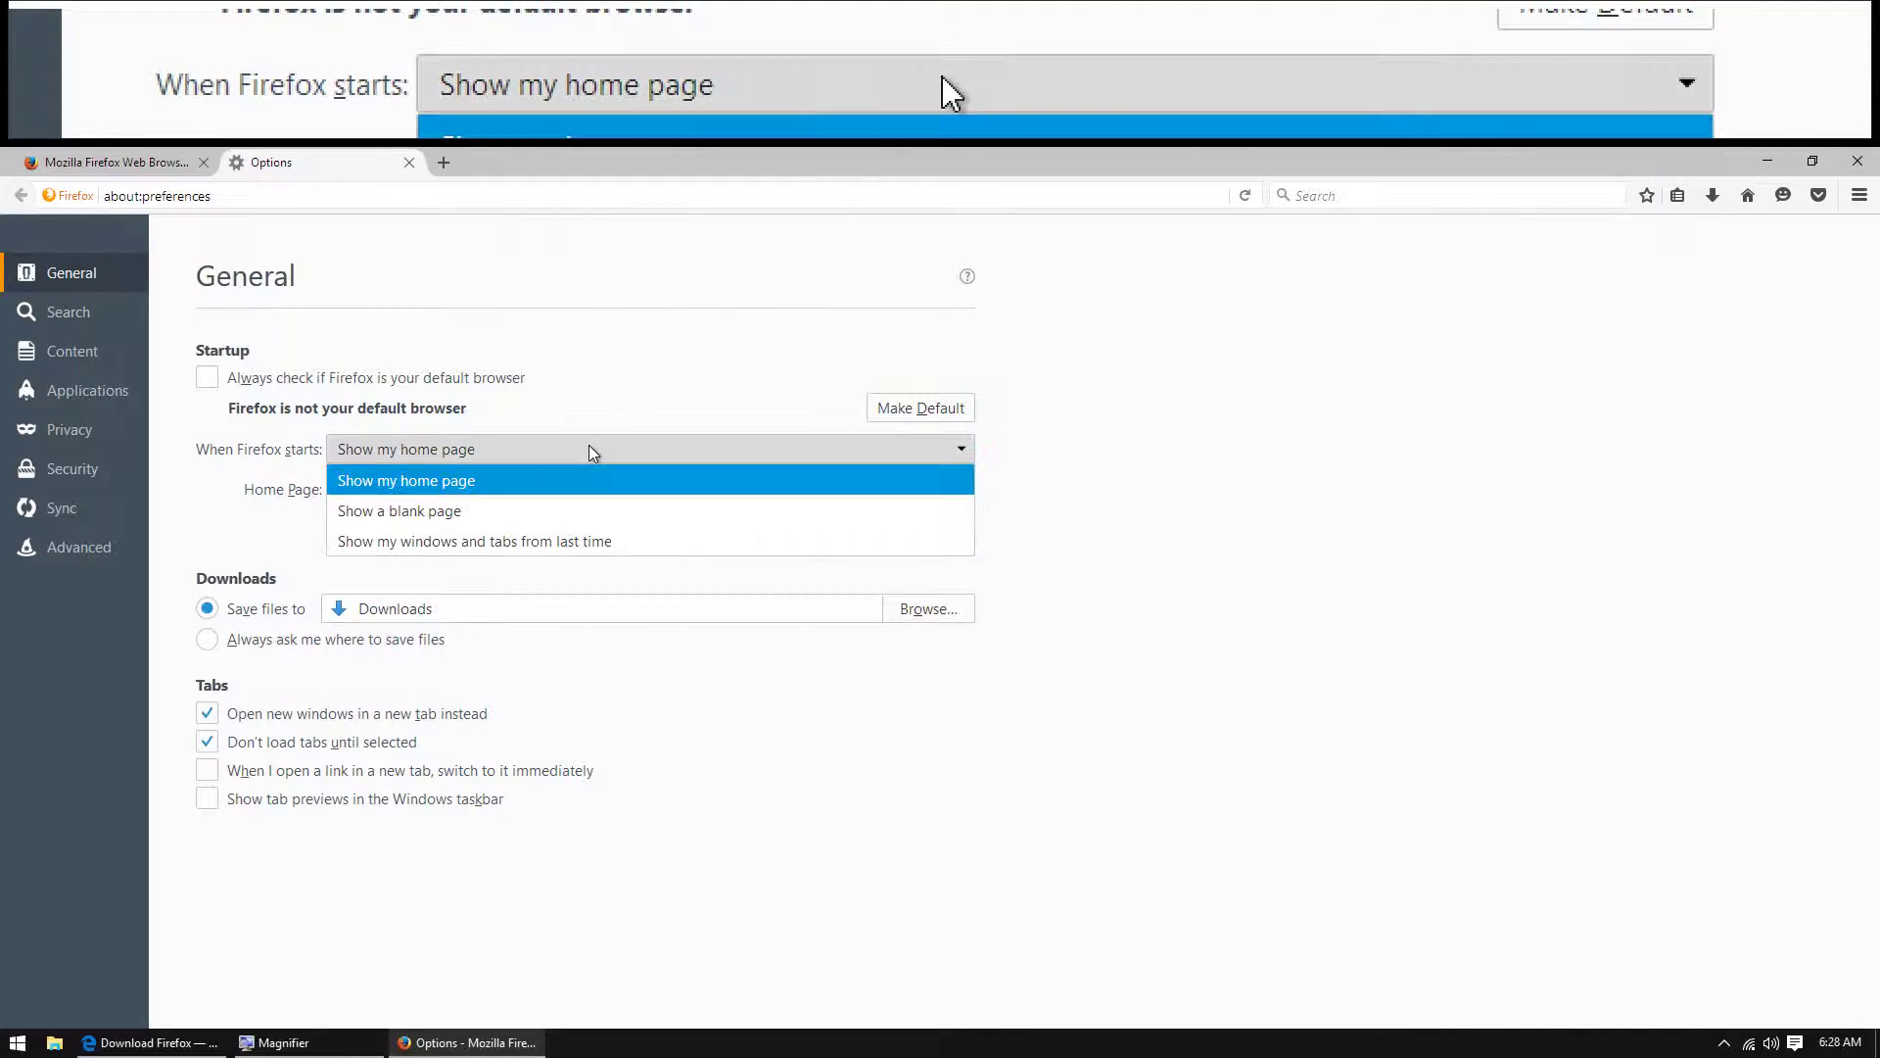
pyautogui.click(235, 528)
pyautogui.click(520, 484)
pyautogui.write('www.google.com')
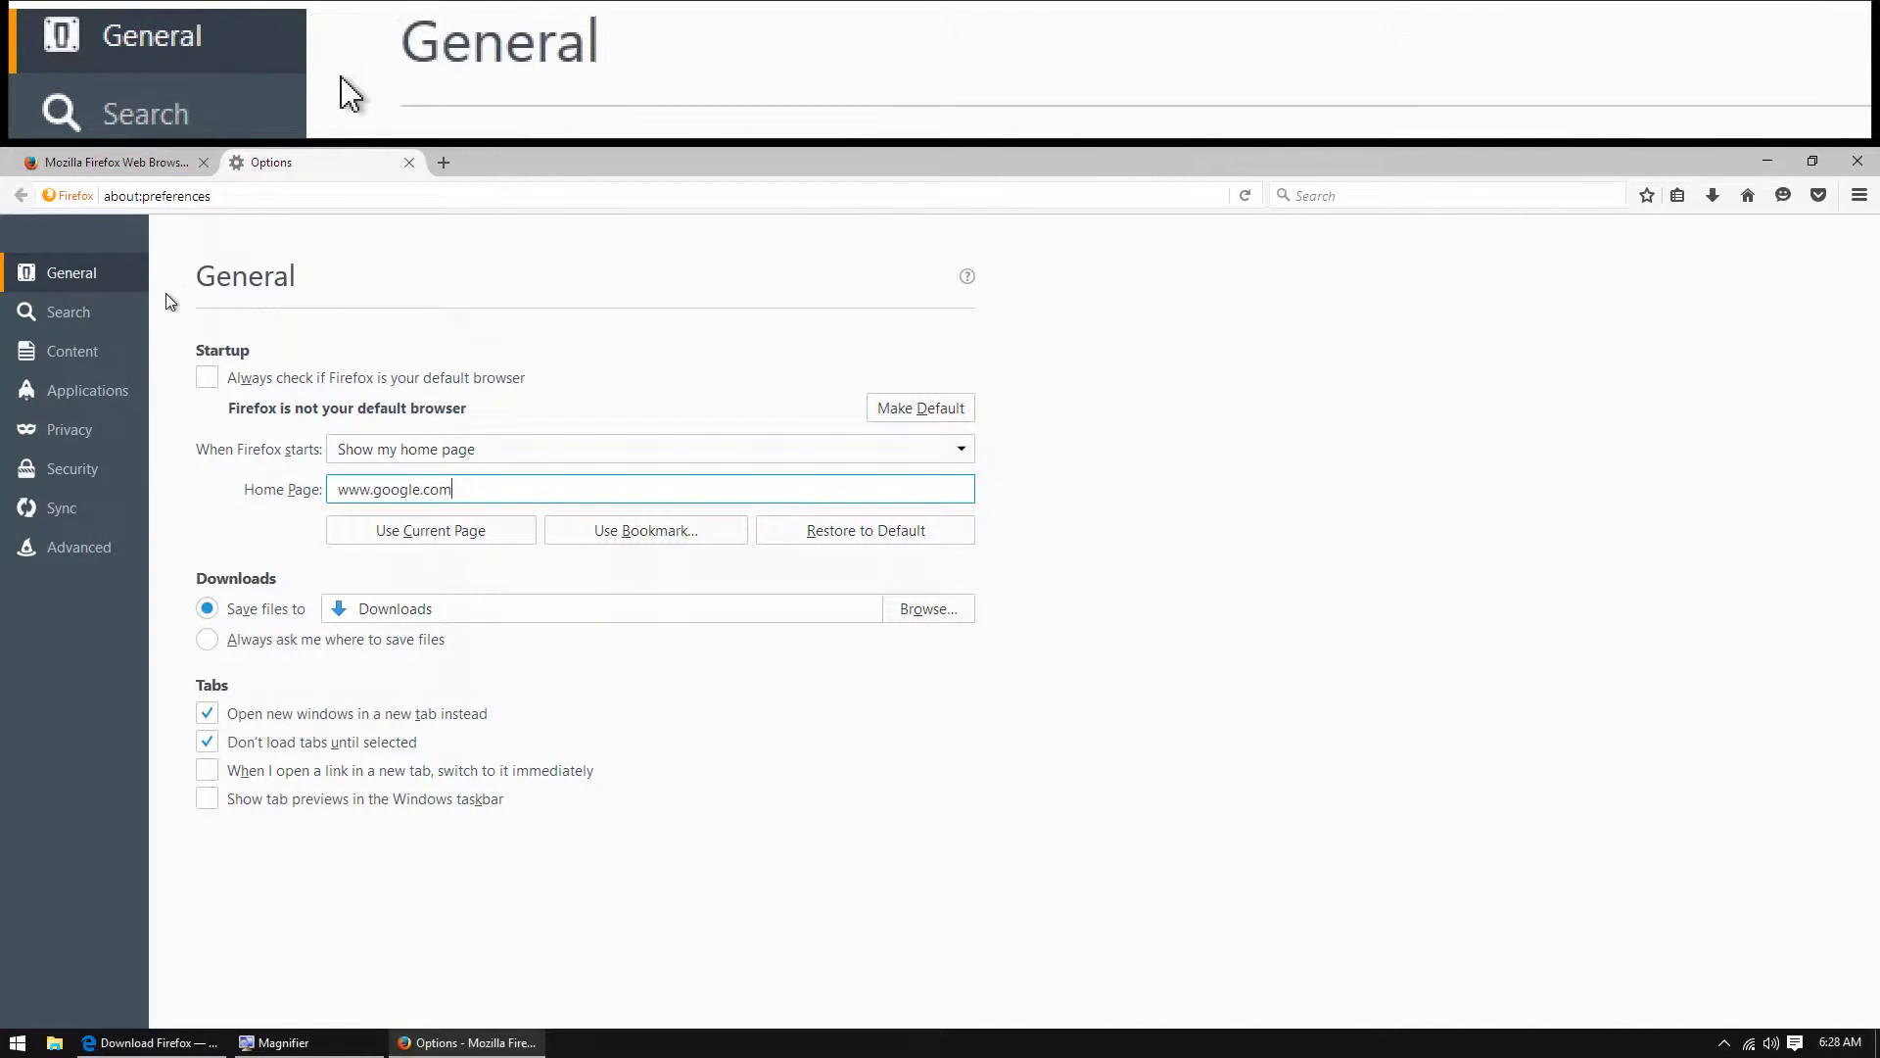
# - In the search settings, set the default search engine to Google
pyautogui.click(85, 327)
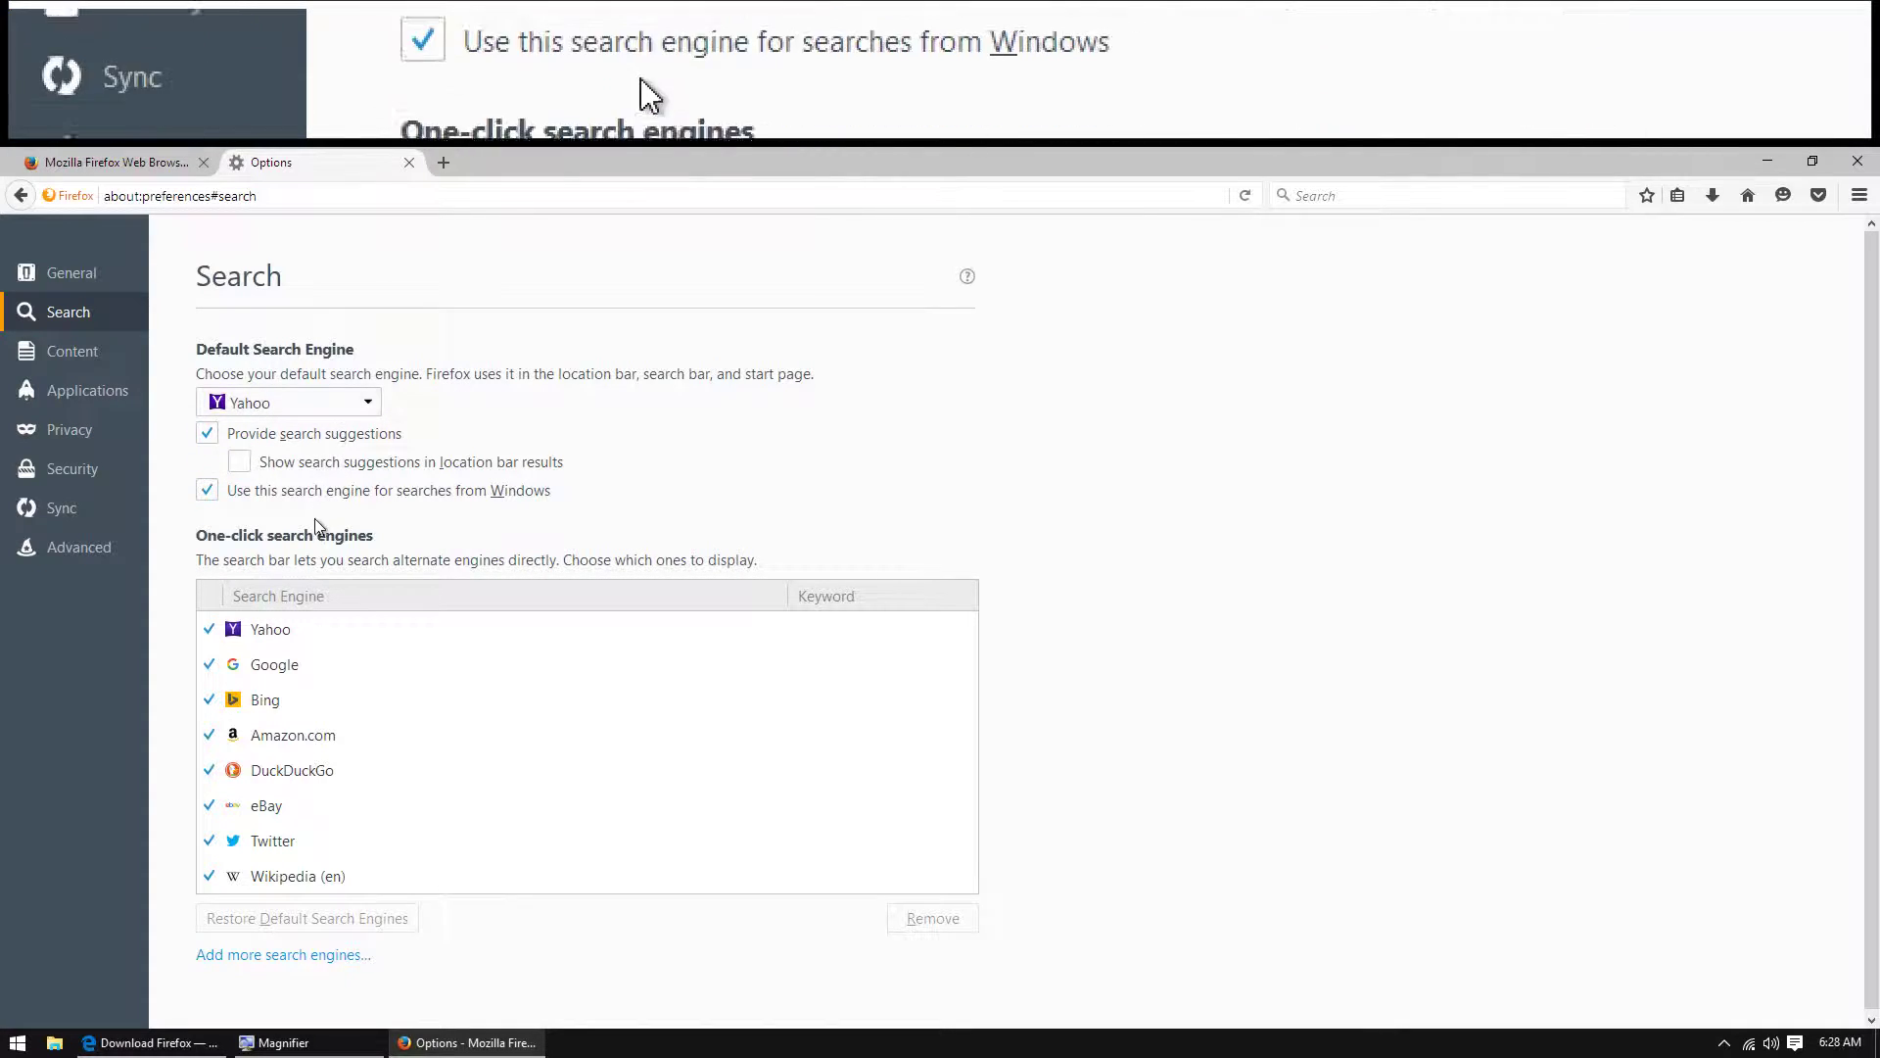
pyautogui.click(349, 874)
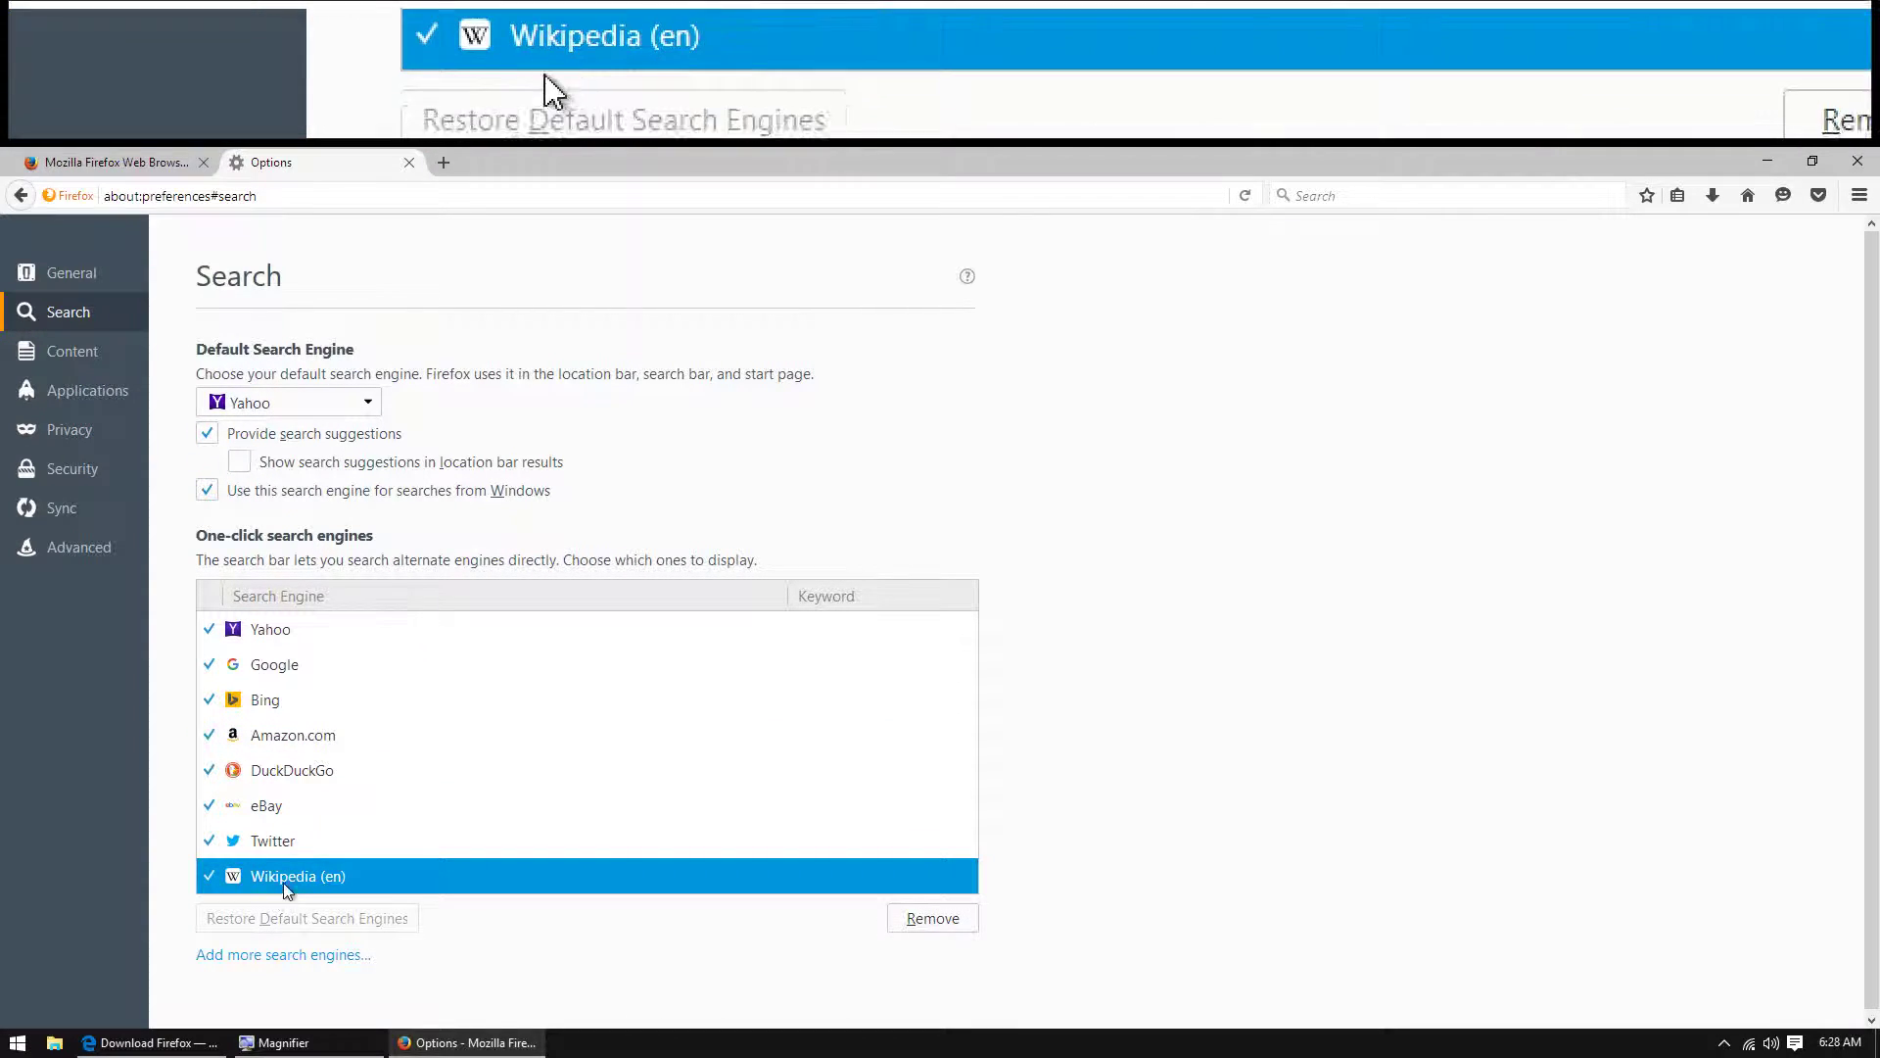
pyautogui.click(292, 676)
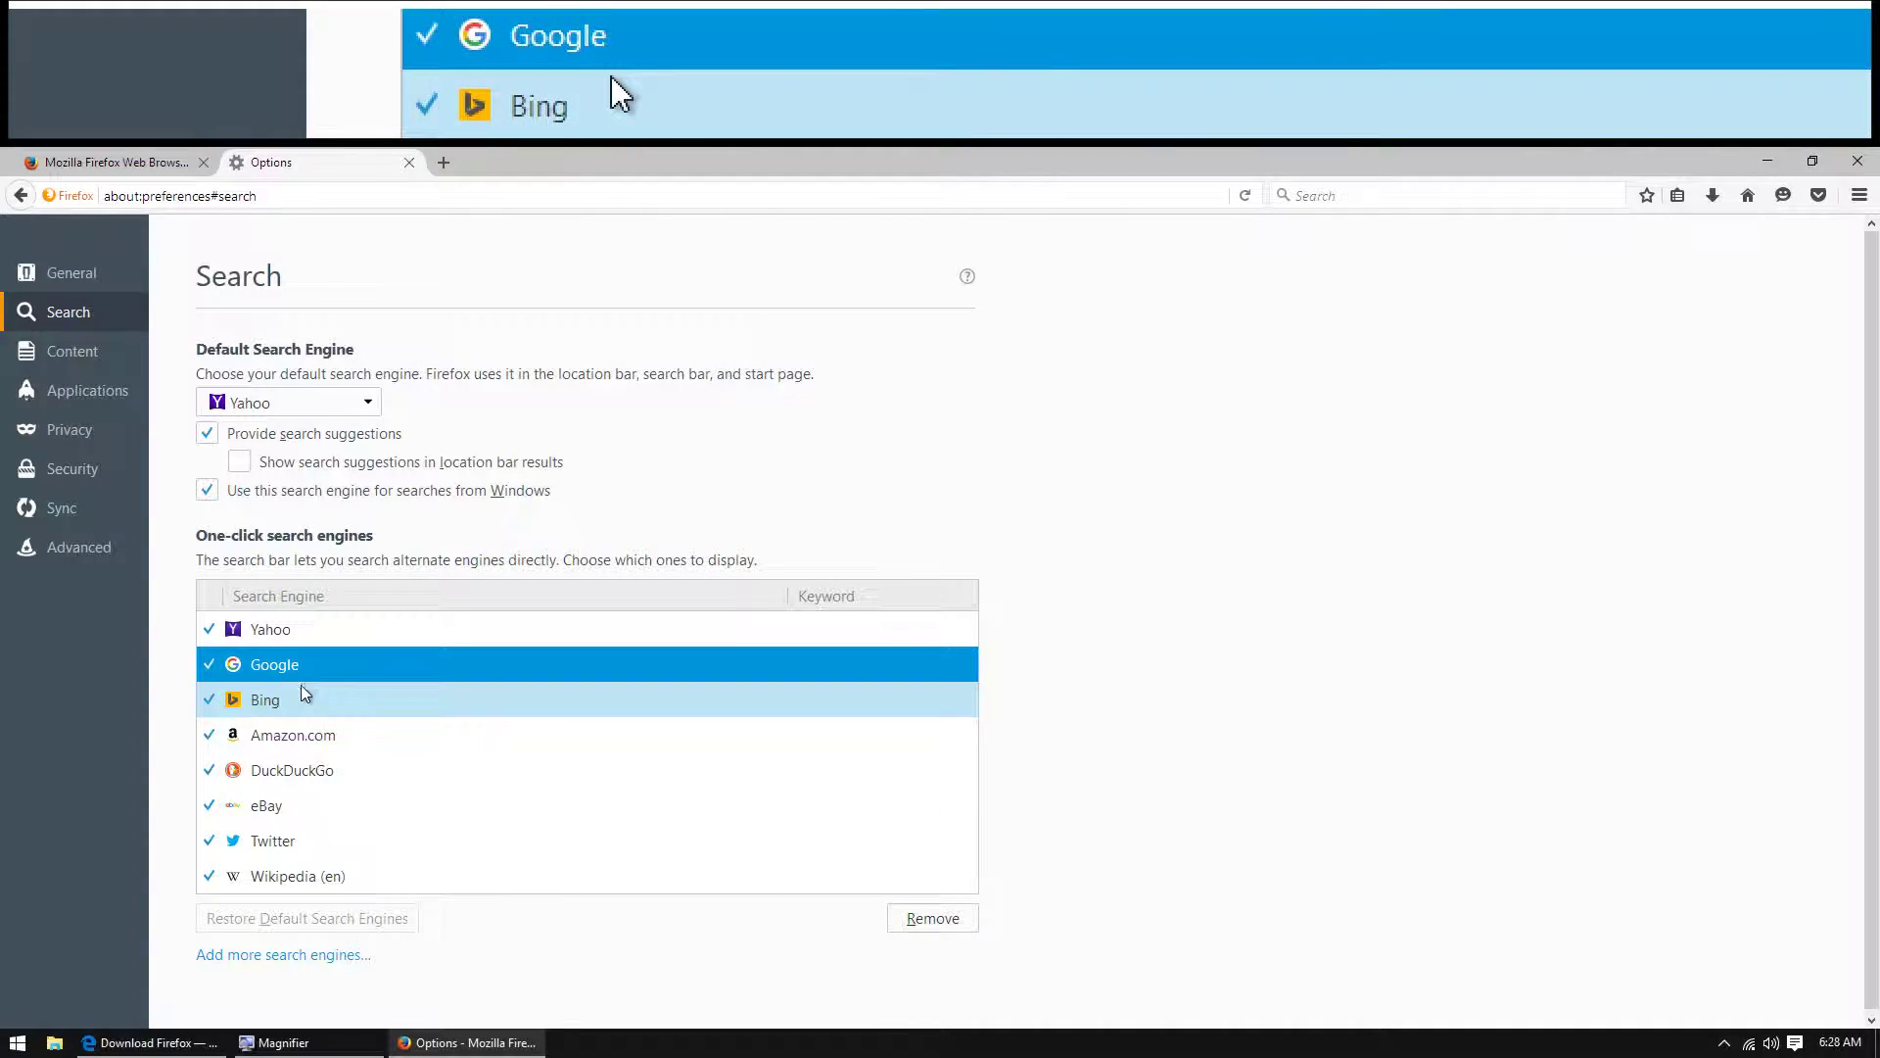
pyautogui.click(301, 698)
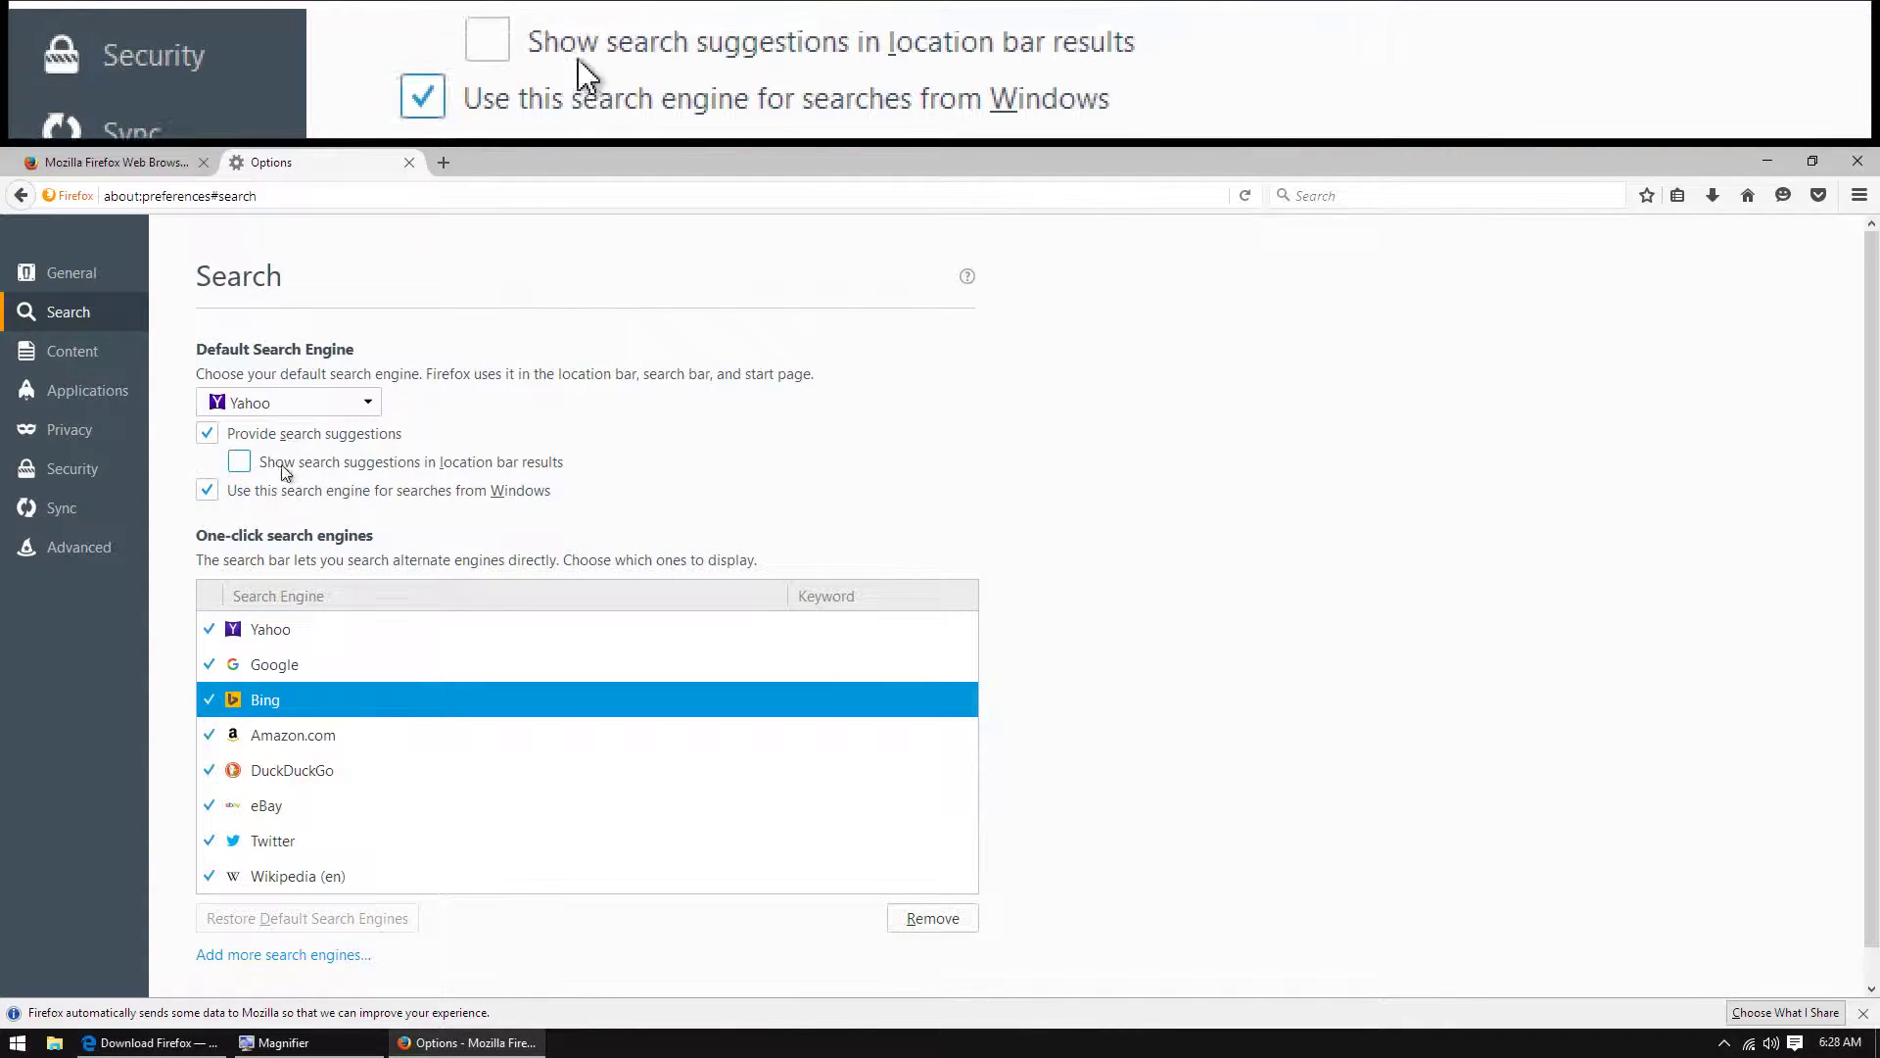
pyautogui.click(294, 403)
pyautogui.click(297, 462)
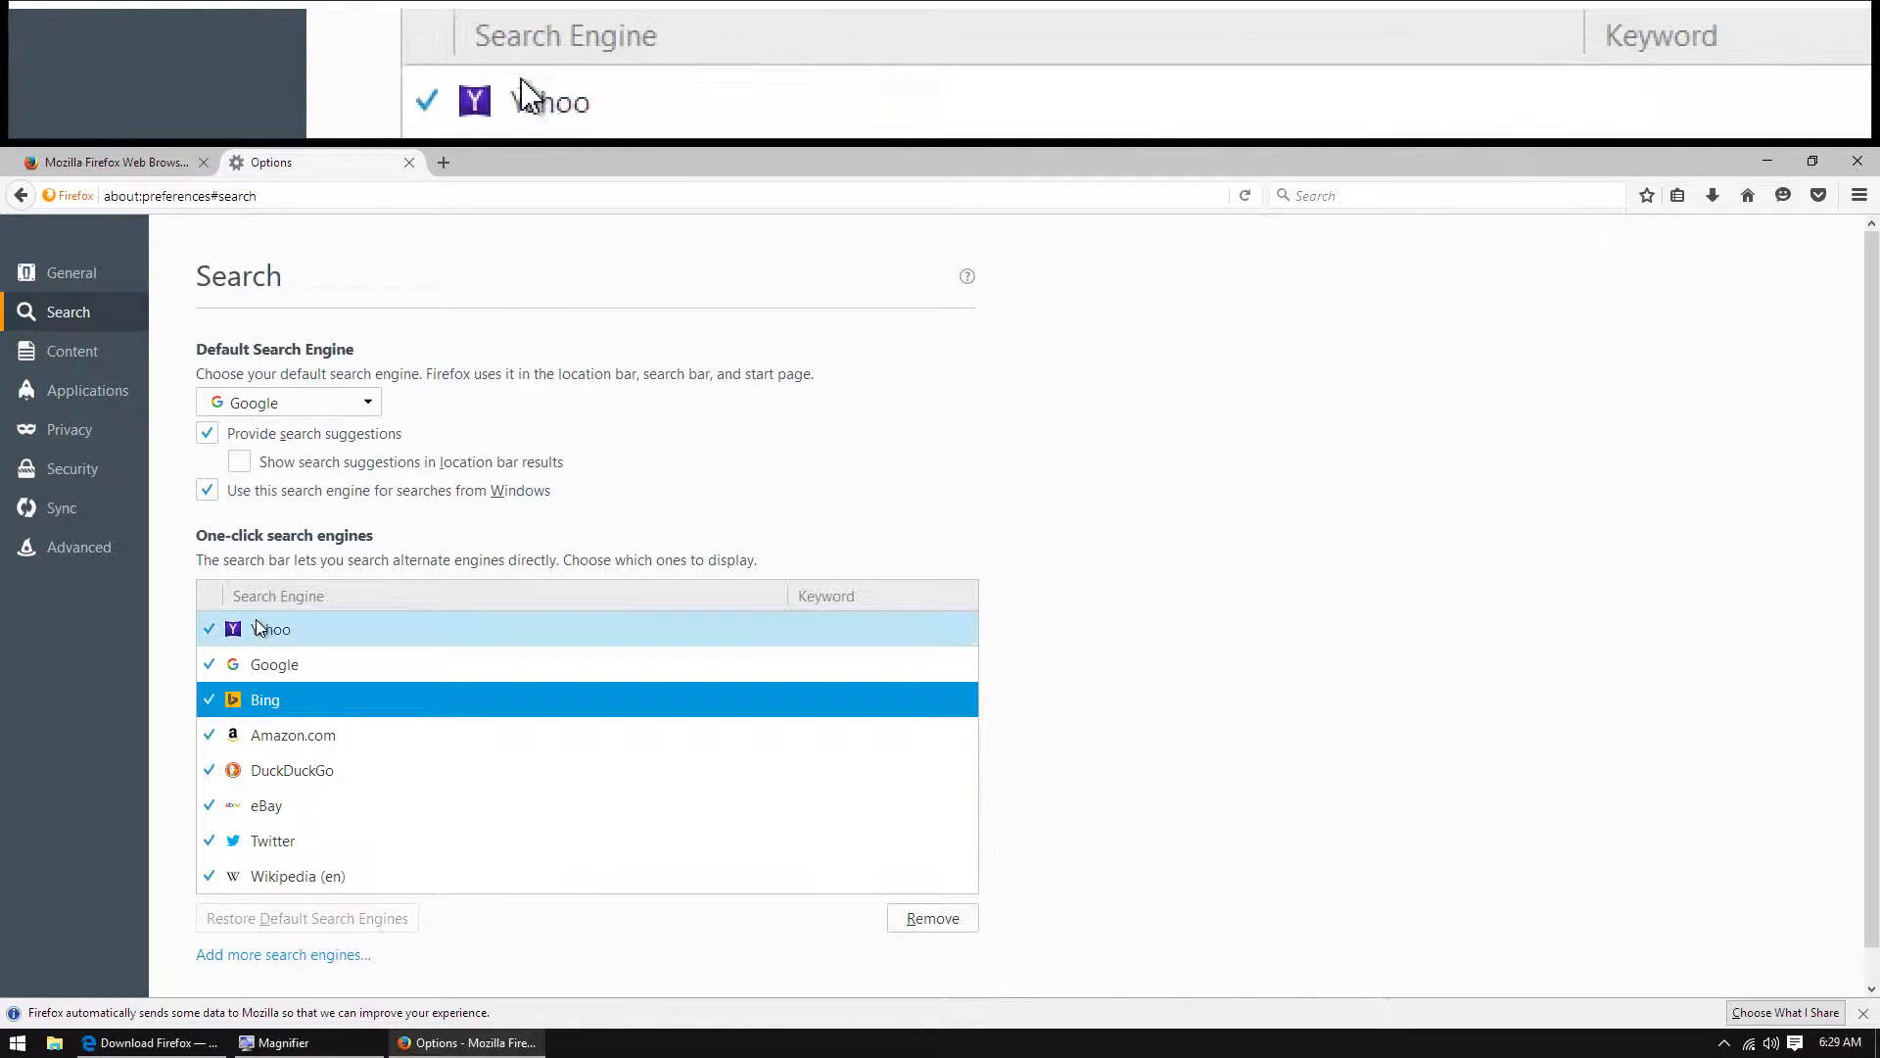
# - Remove every one-click search engine except Google and turn on showing search suggestions in location bar results
pyautogui.click(427, 630)
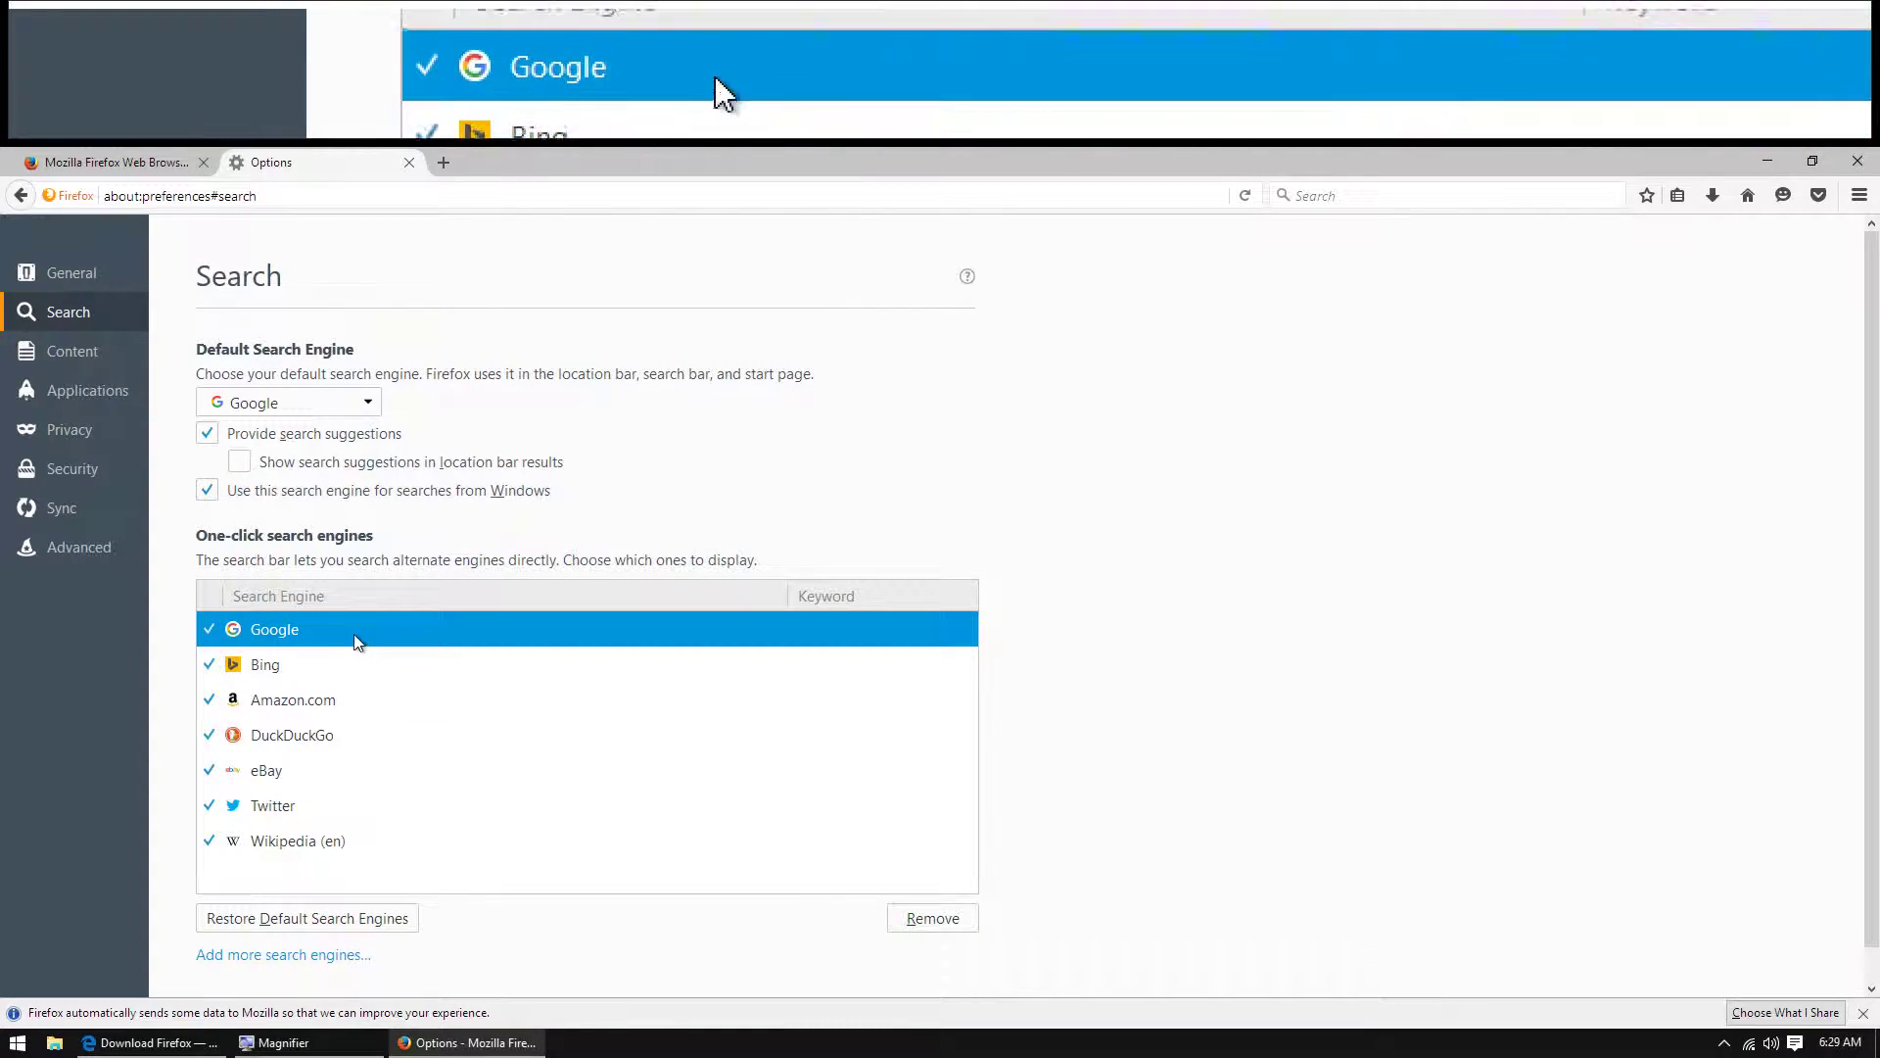
pyautogui.click(354, 663)
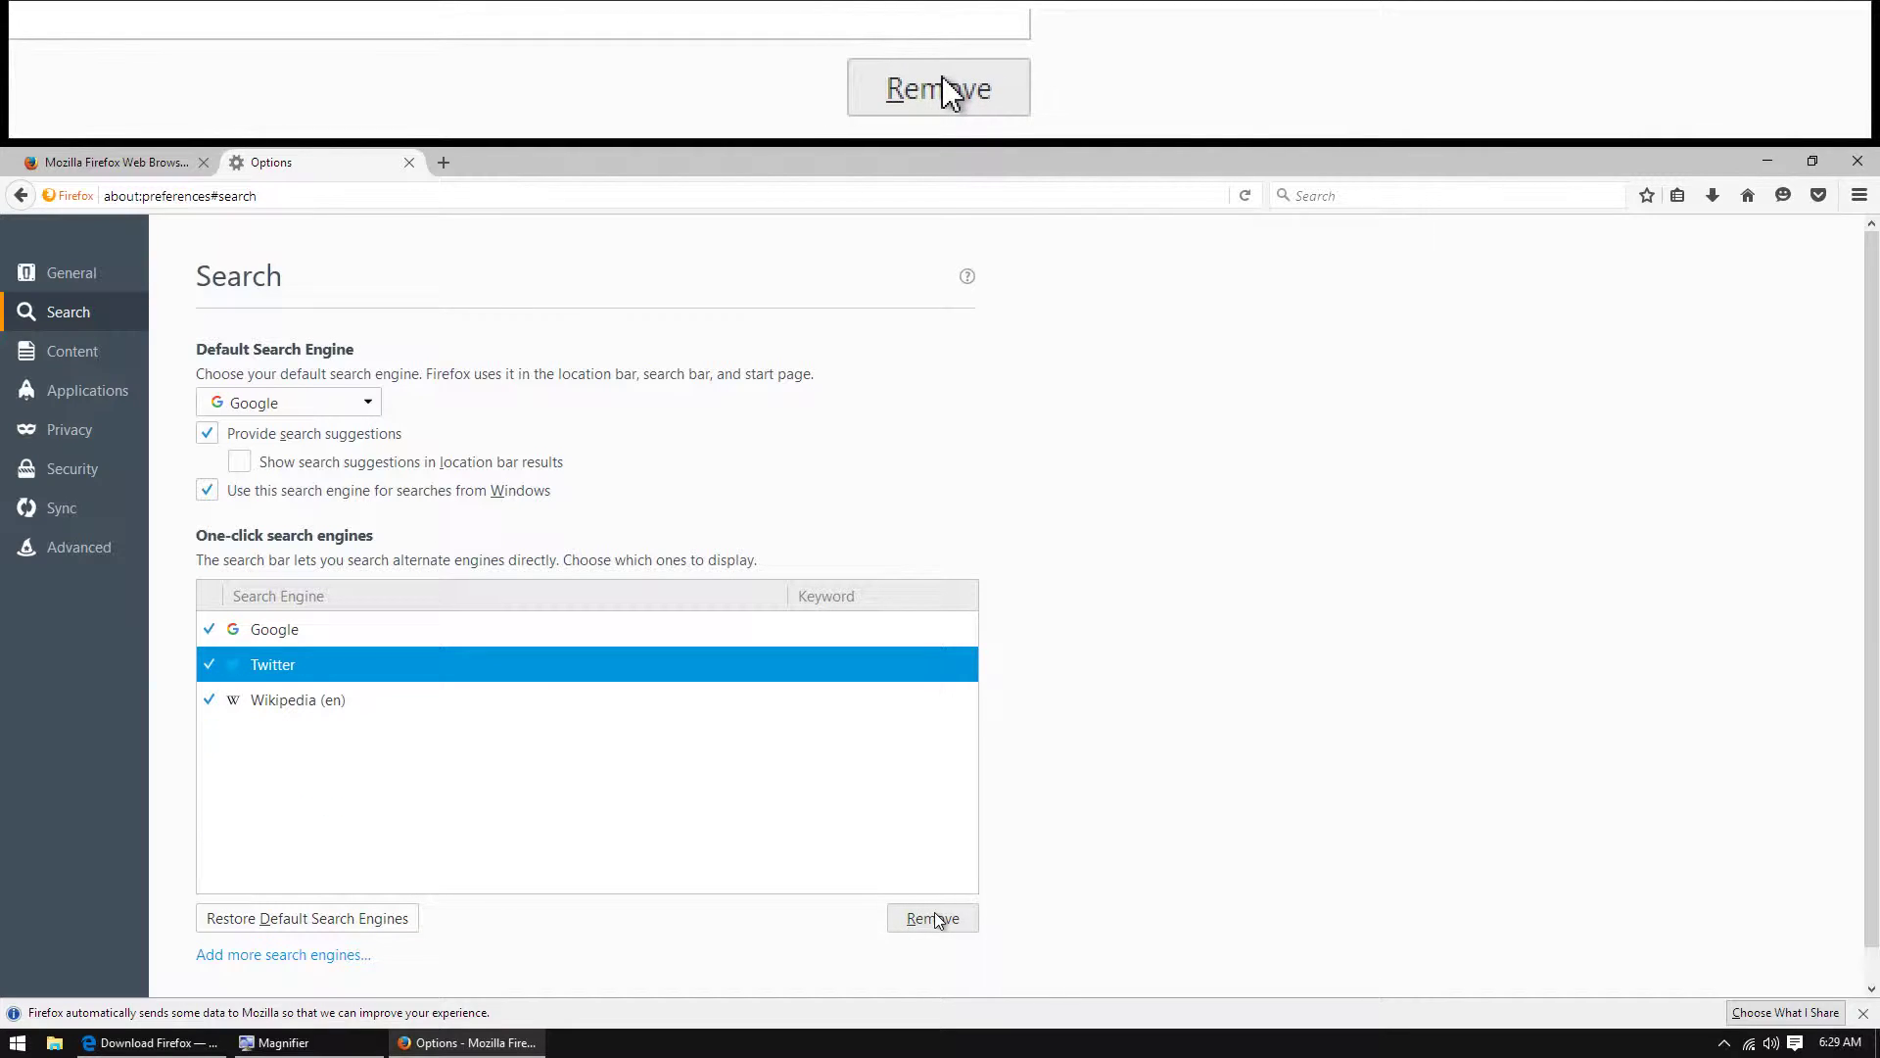
pyautogui.click(933, 918)
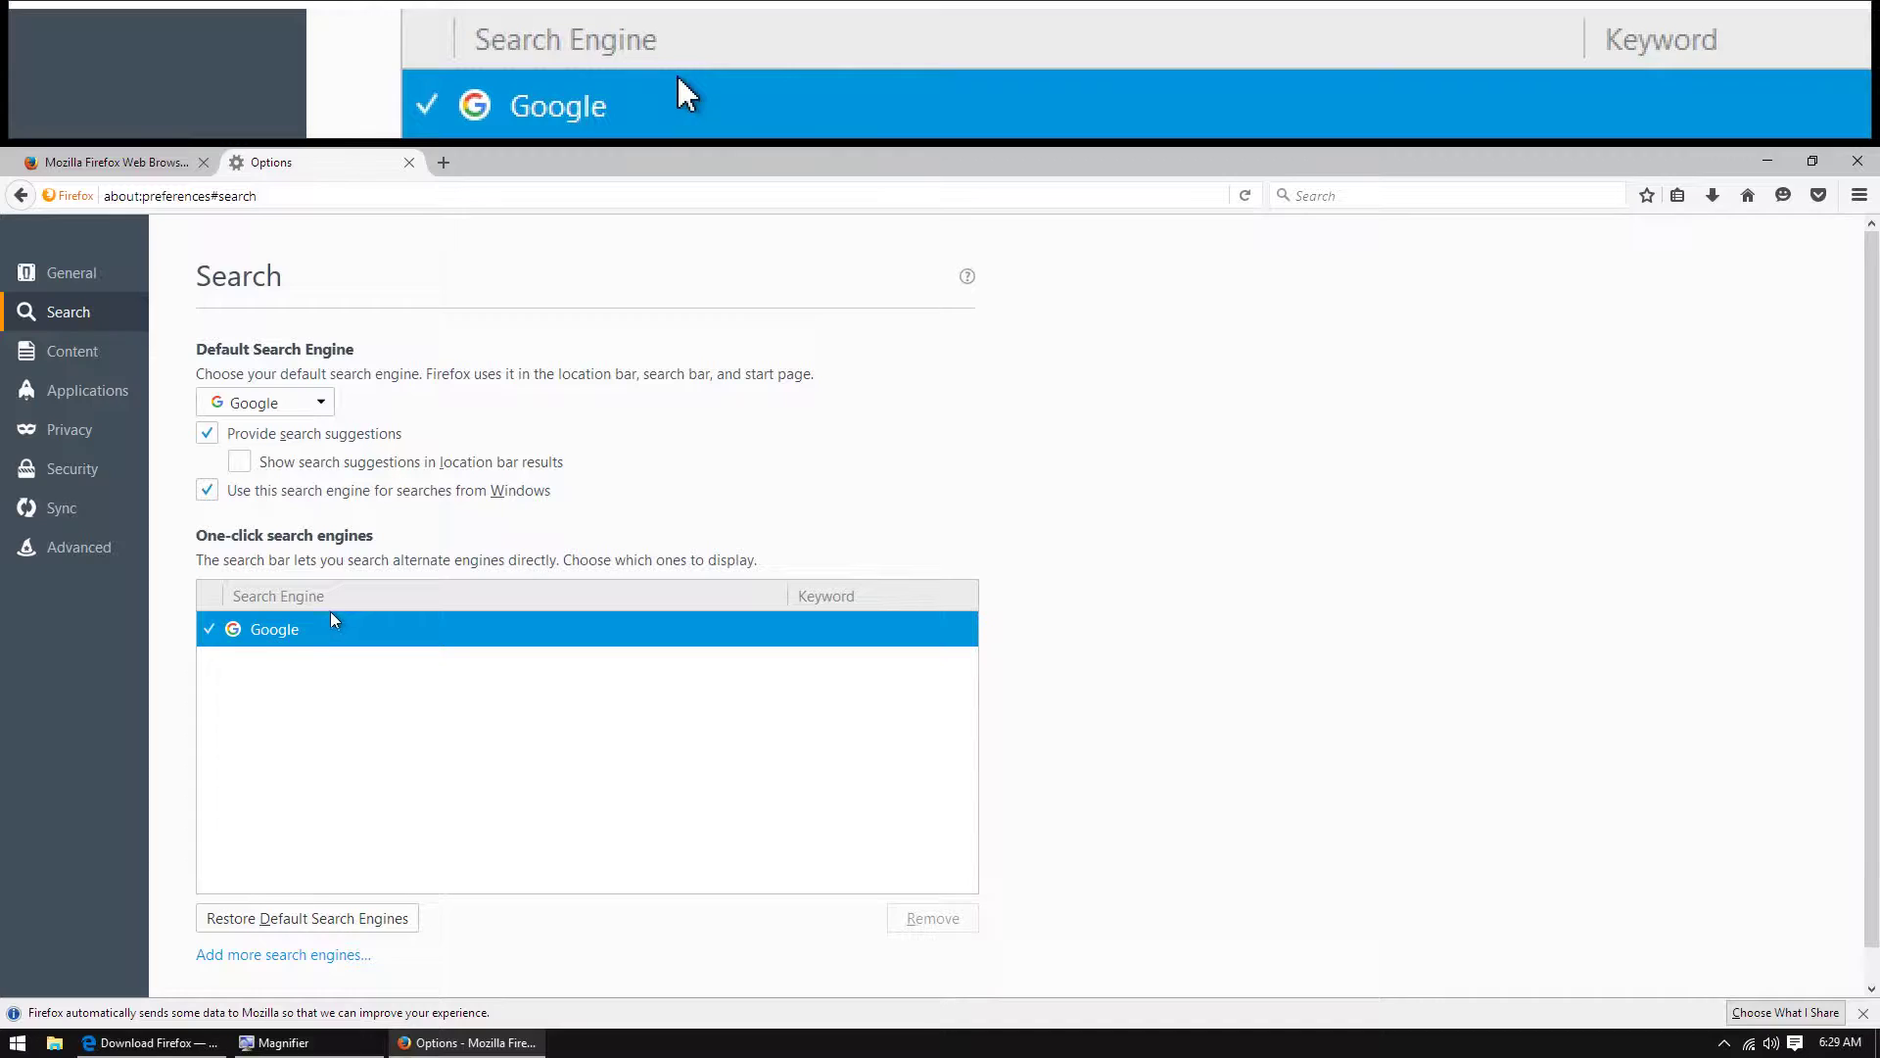
pyautogui.click(241, 463)
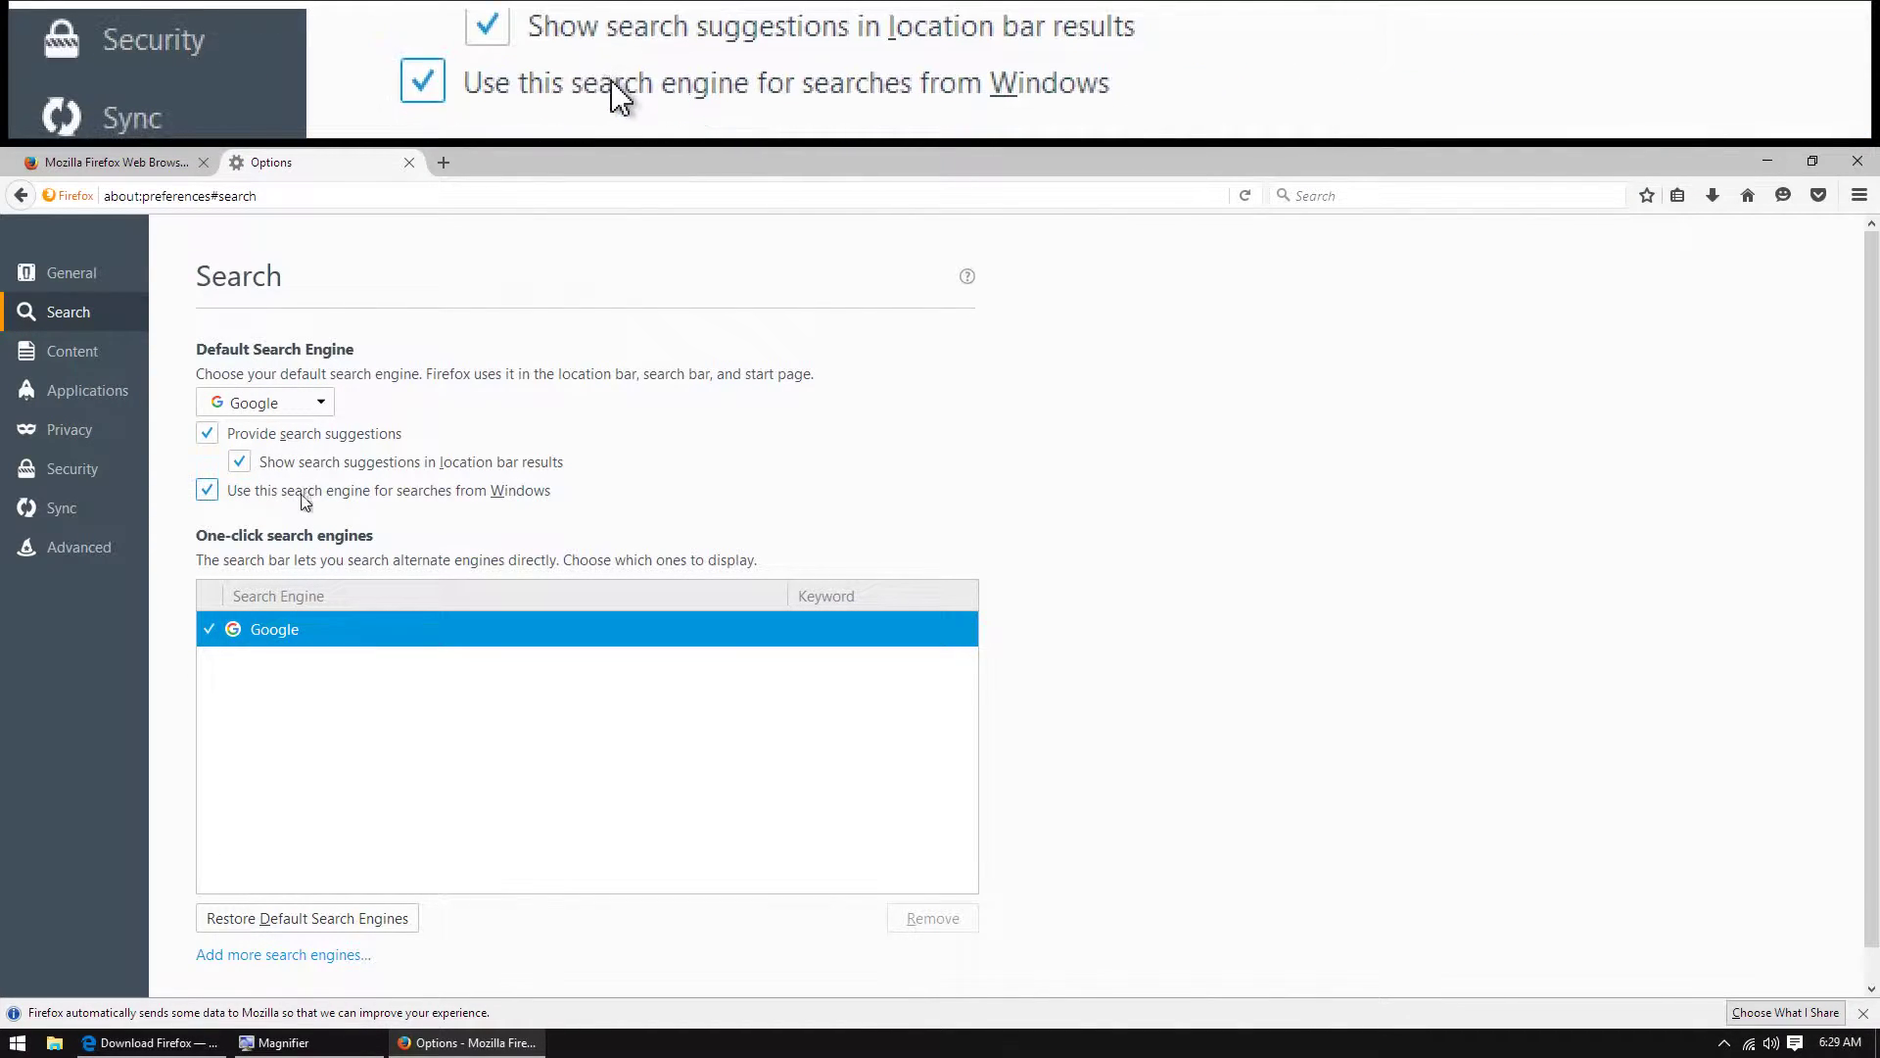
# - Review the Content, Applications, Privacy and Security settings
pyautogui.click(87, 358)
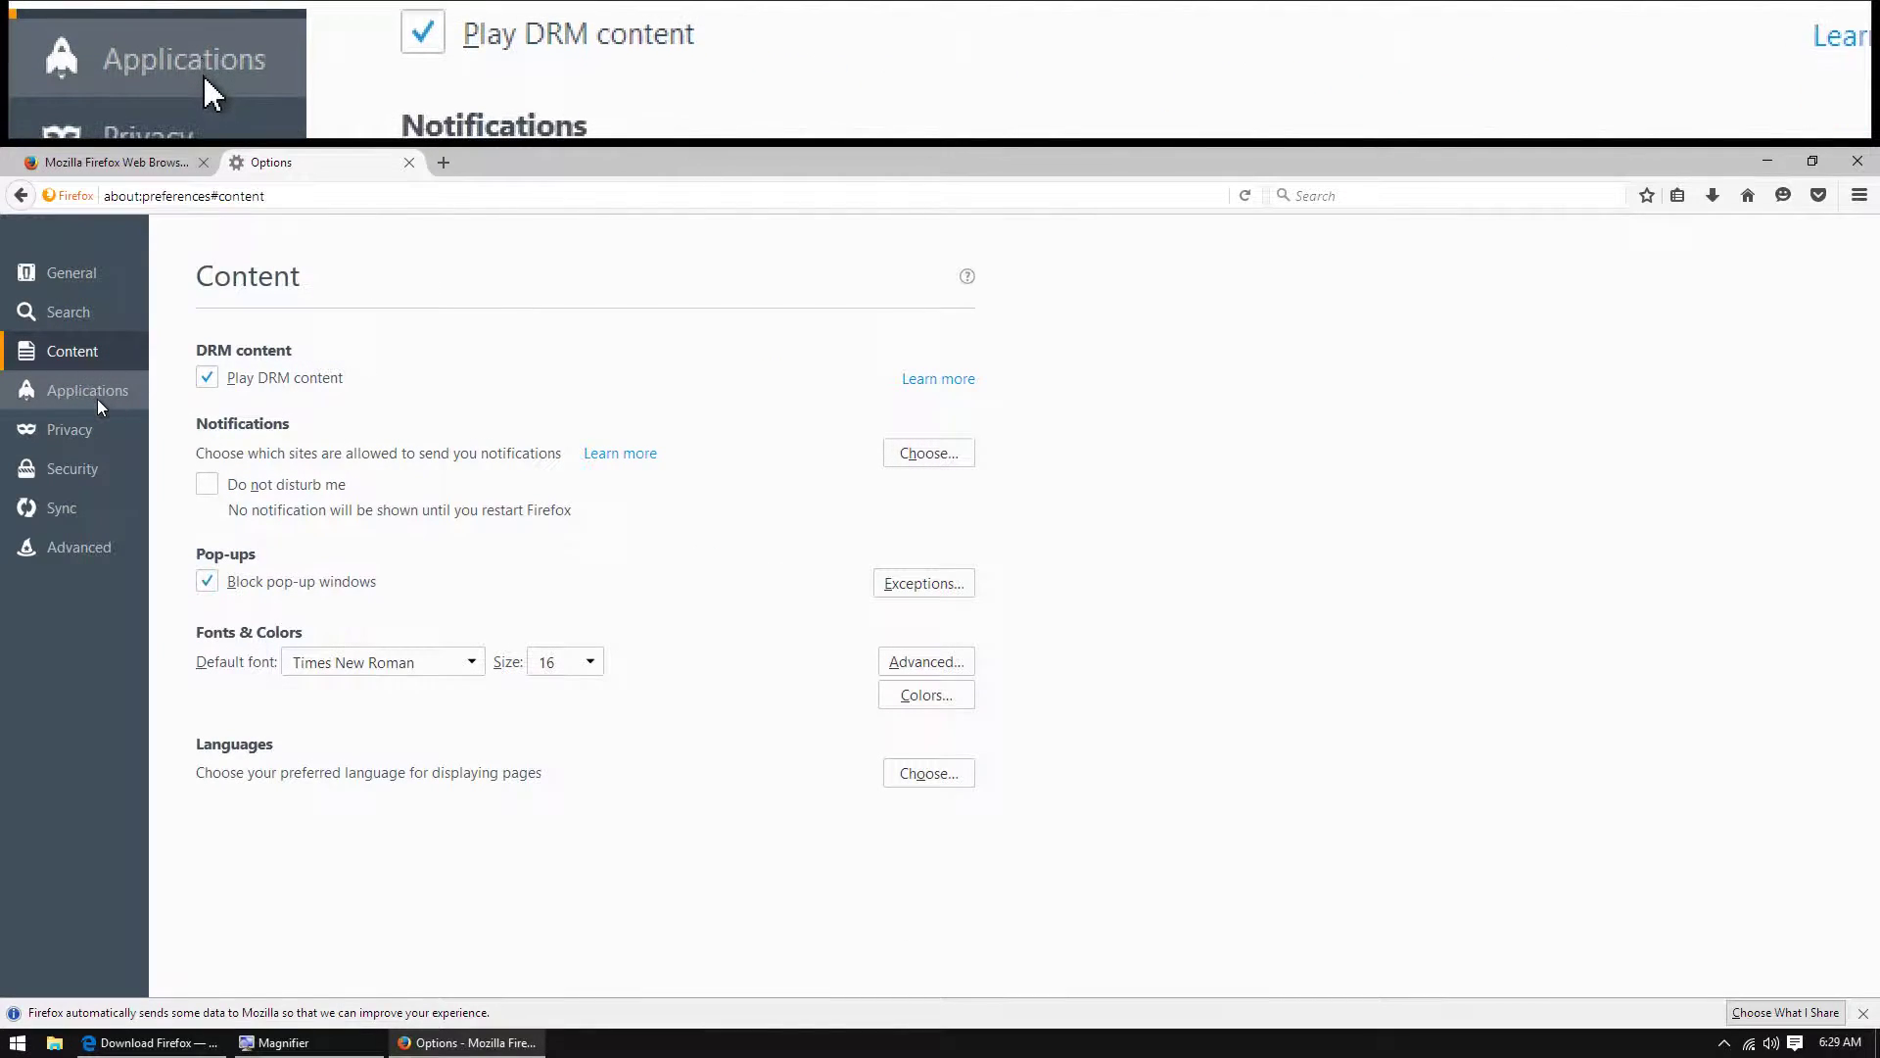
pyautogui.click(95, 395)
pyautogui.click(90, 423)
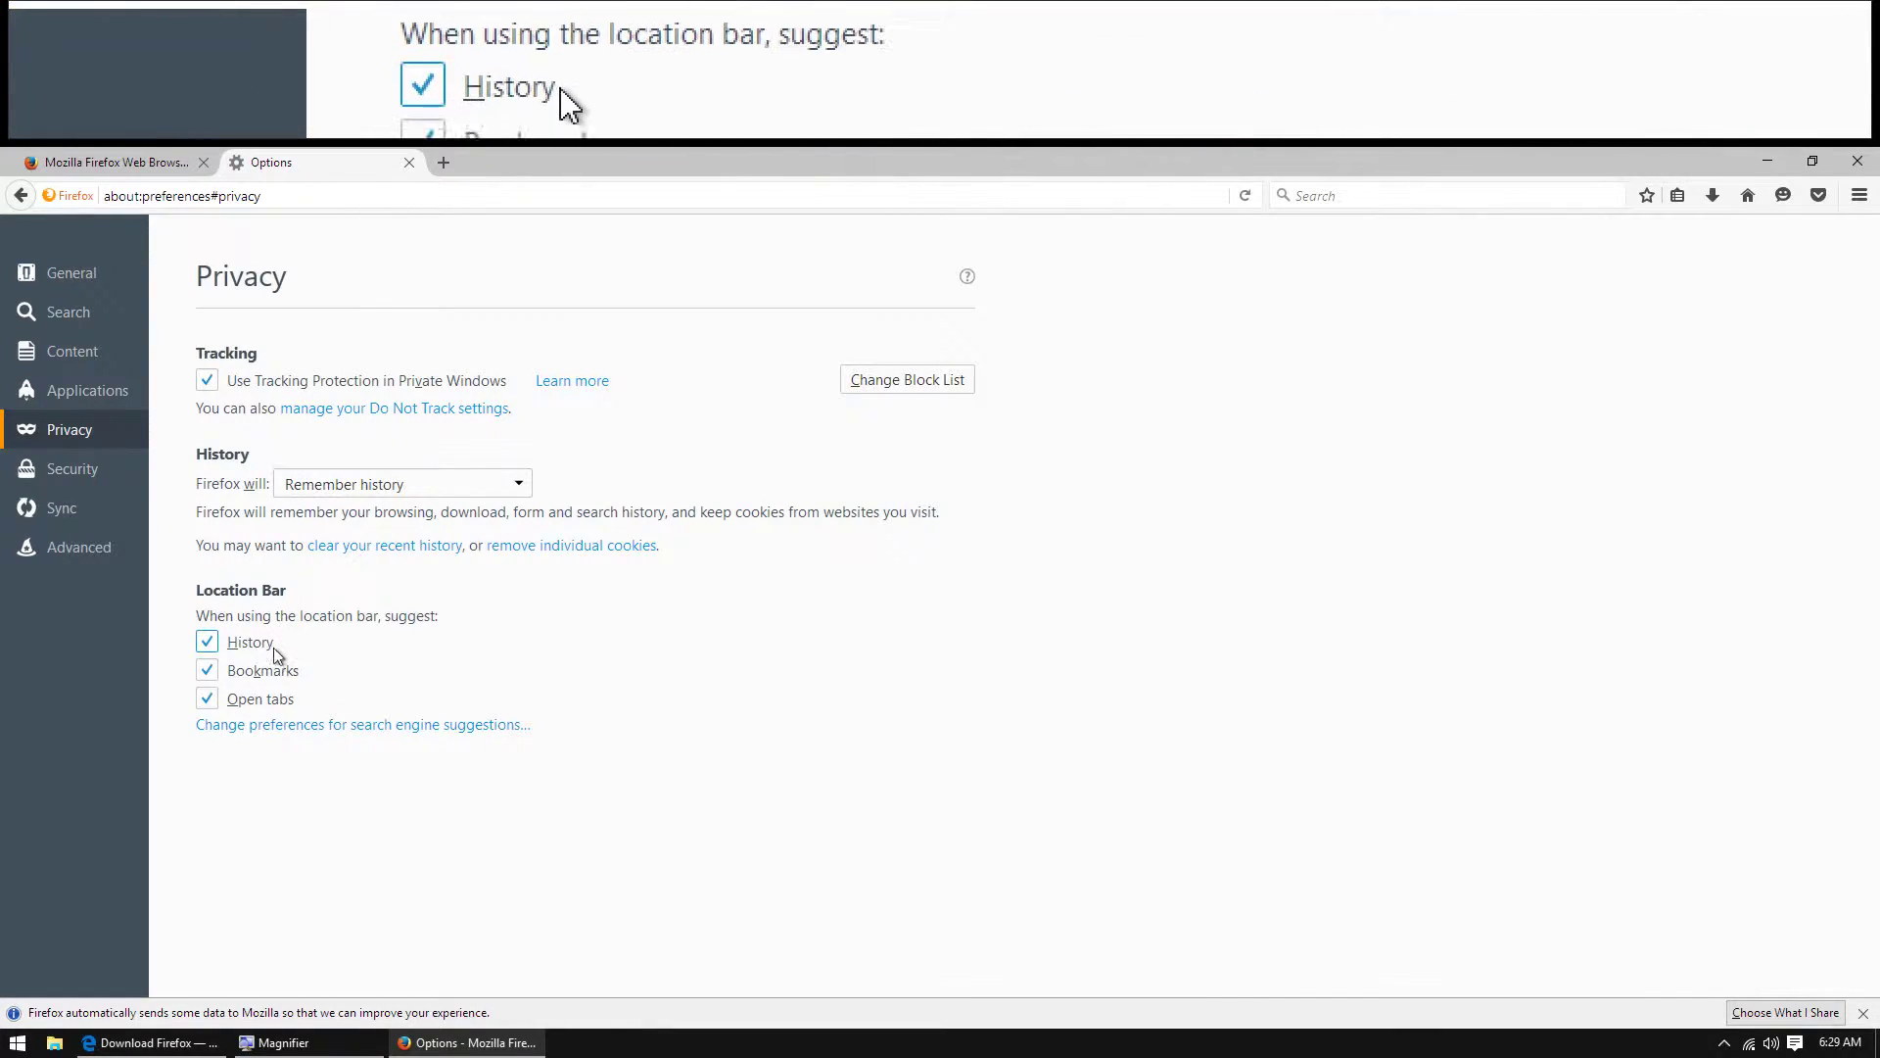
pyautogui.click(102, 468)
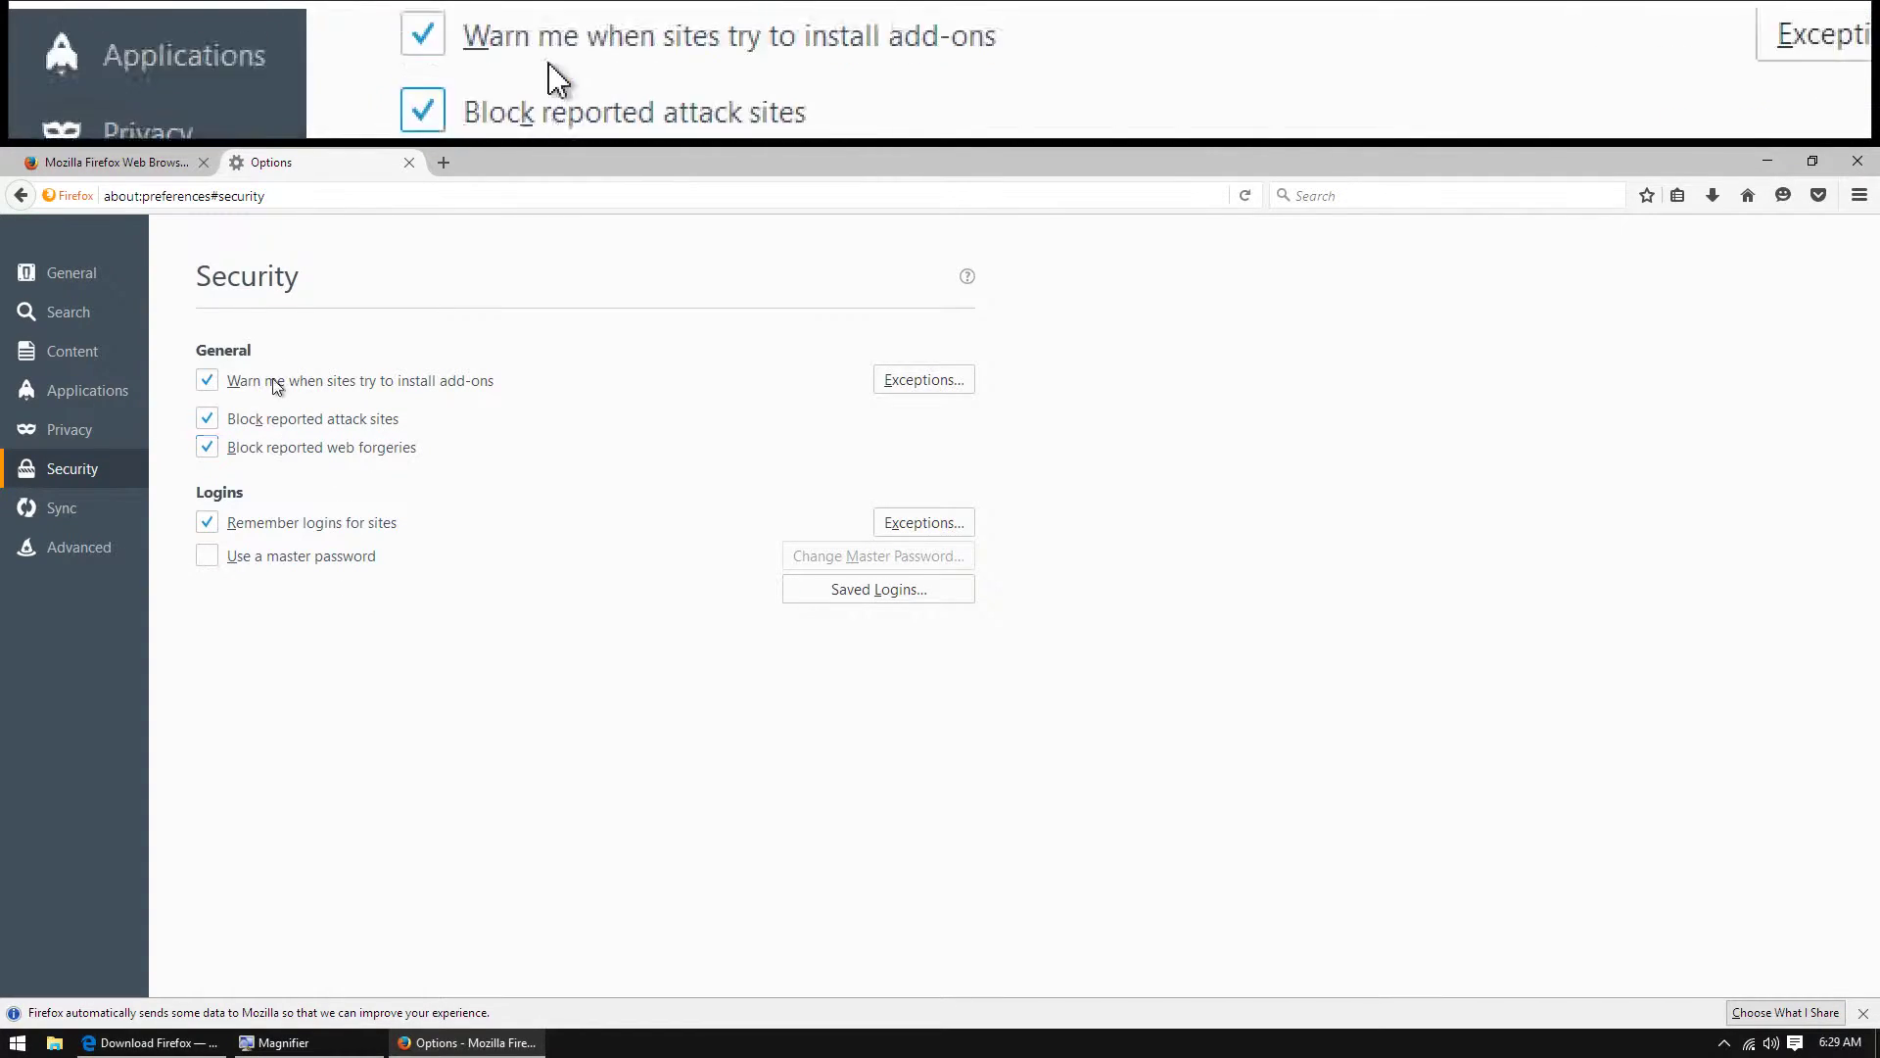
# - In the privacy settings, choose custom settings for history and set accepting third-party cookies to Never
pyautogui.click(105, 438)
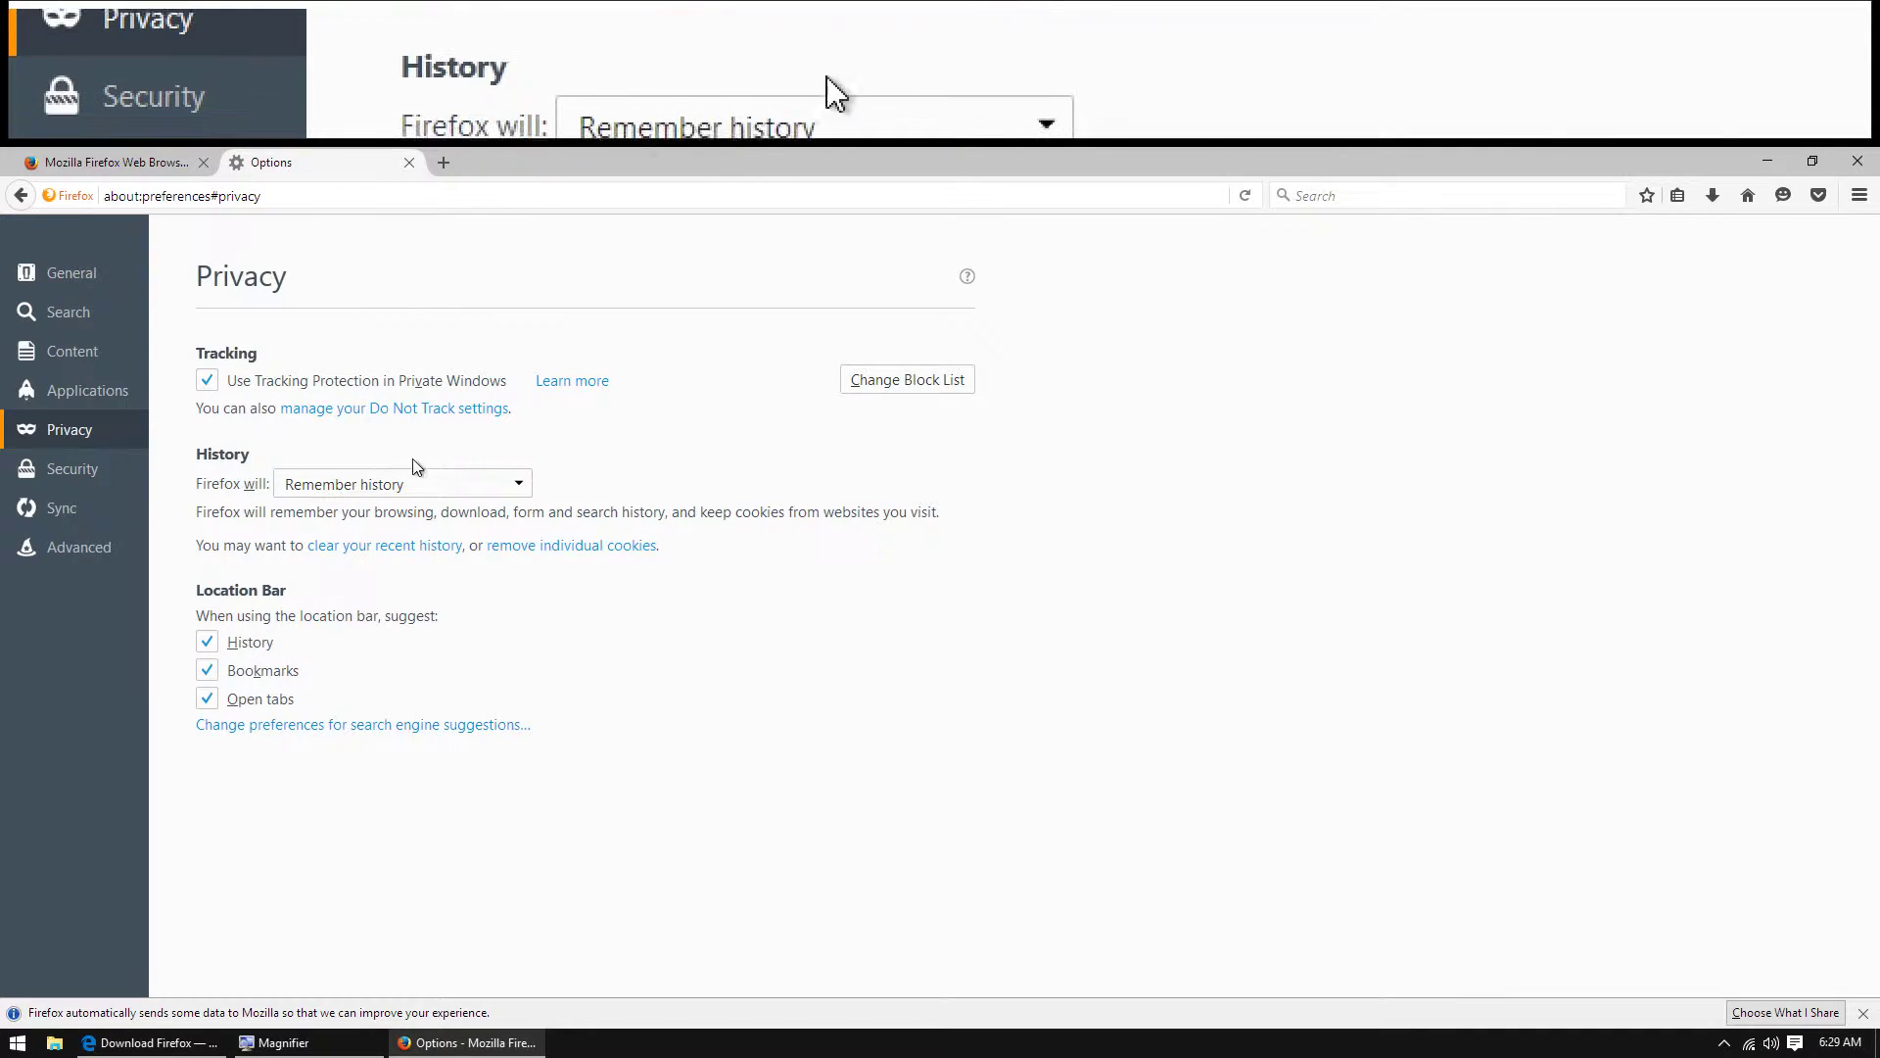
pyautogui.click(519, 483)
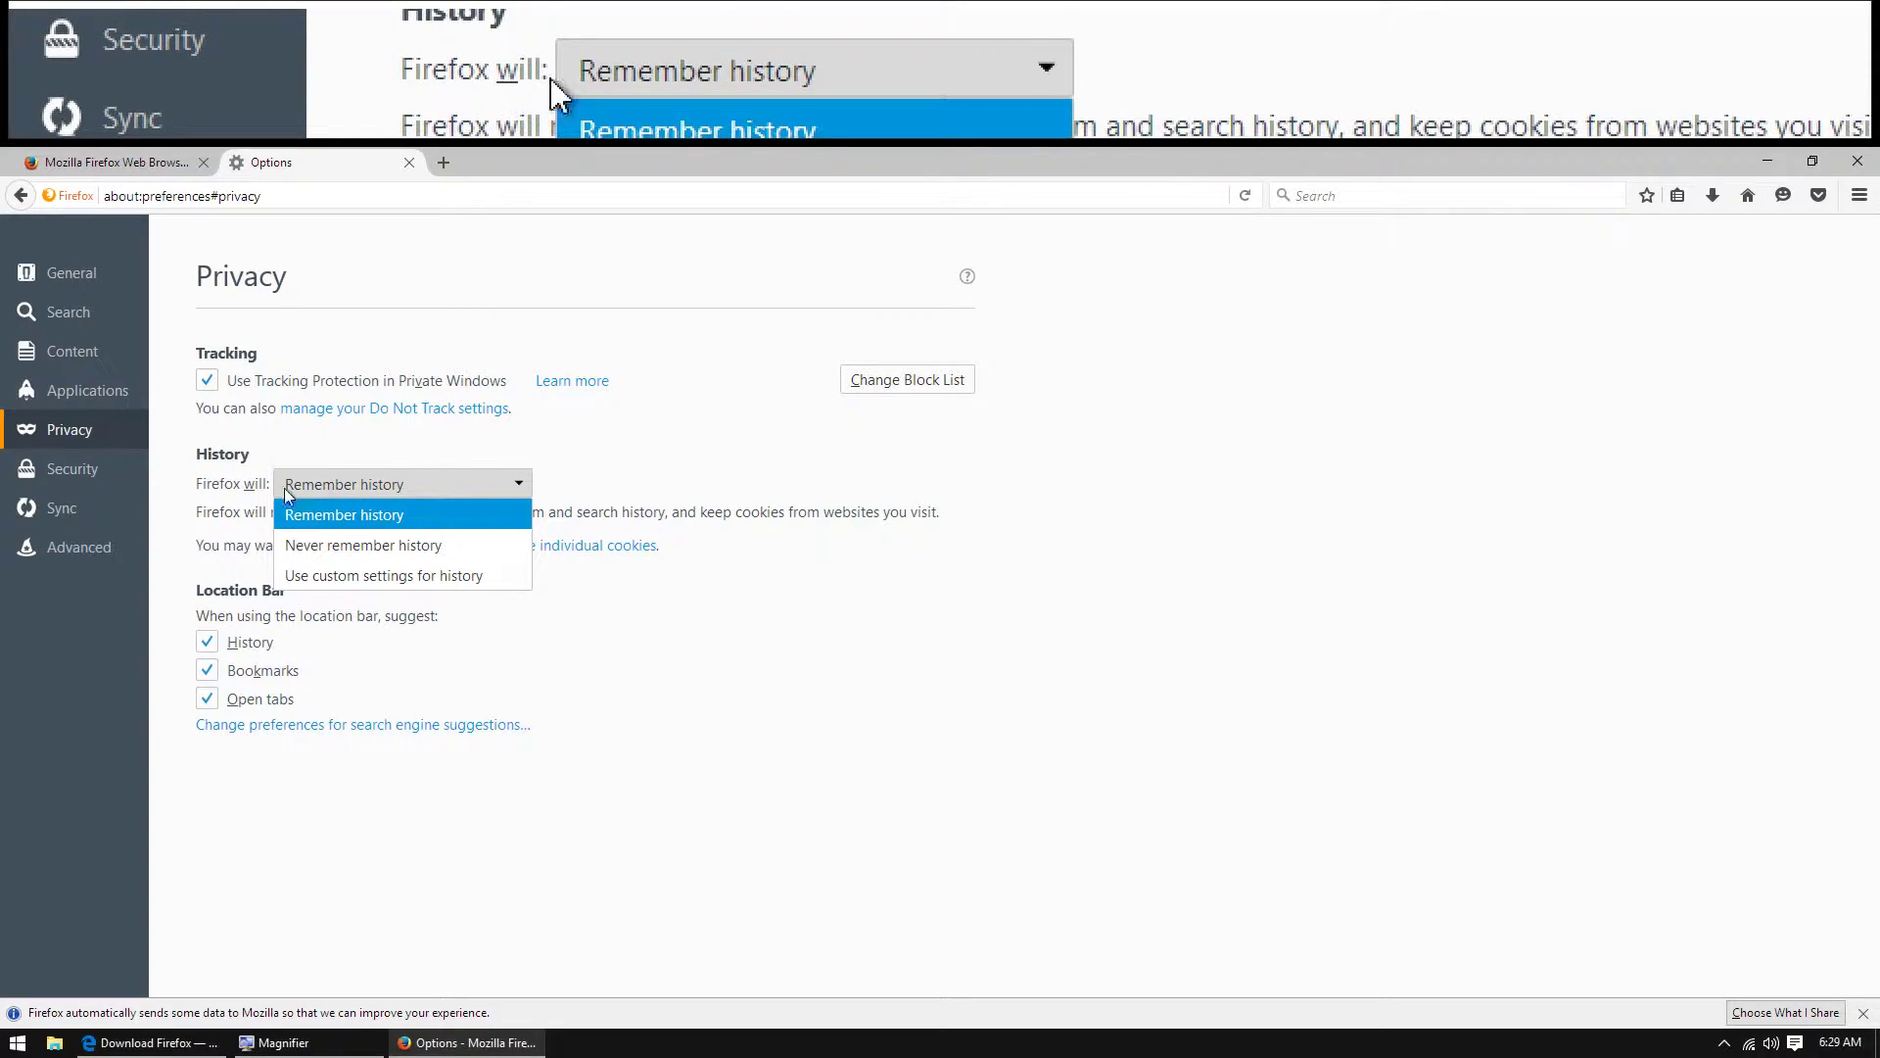
pyautogui.click(405, 580)
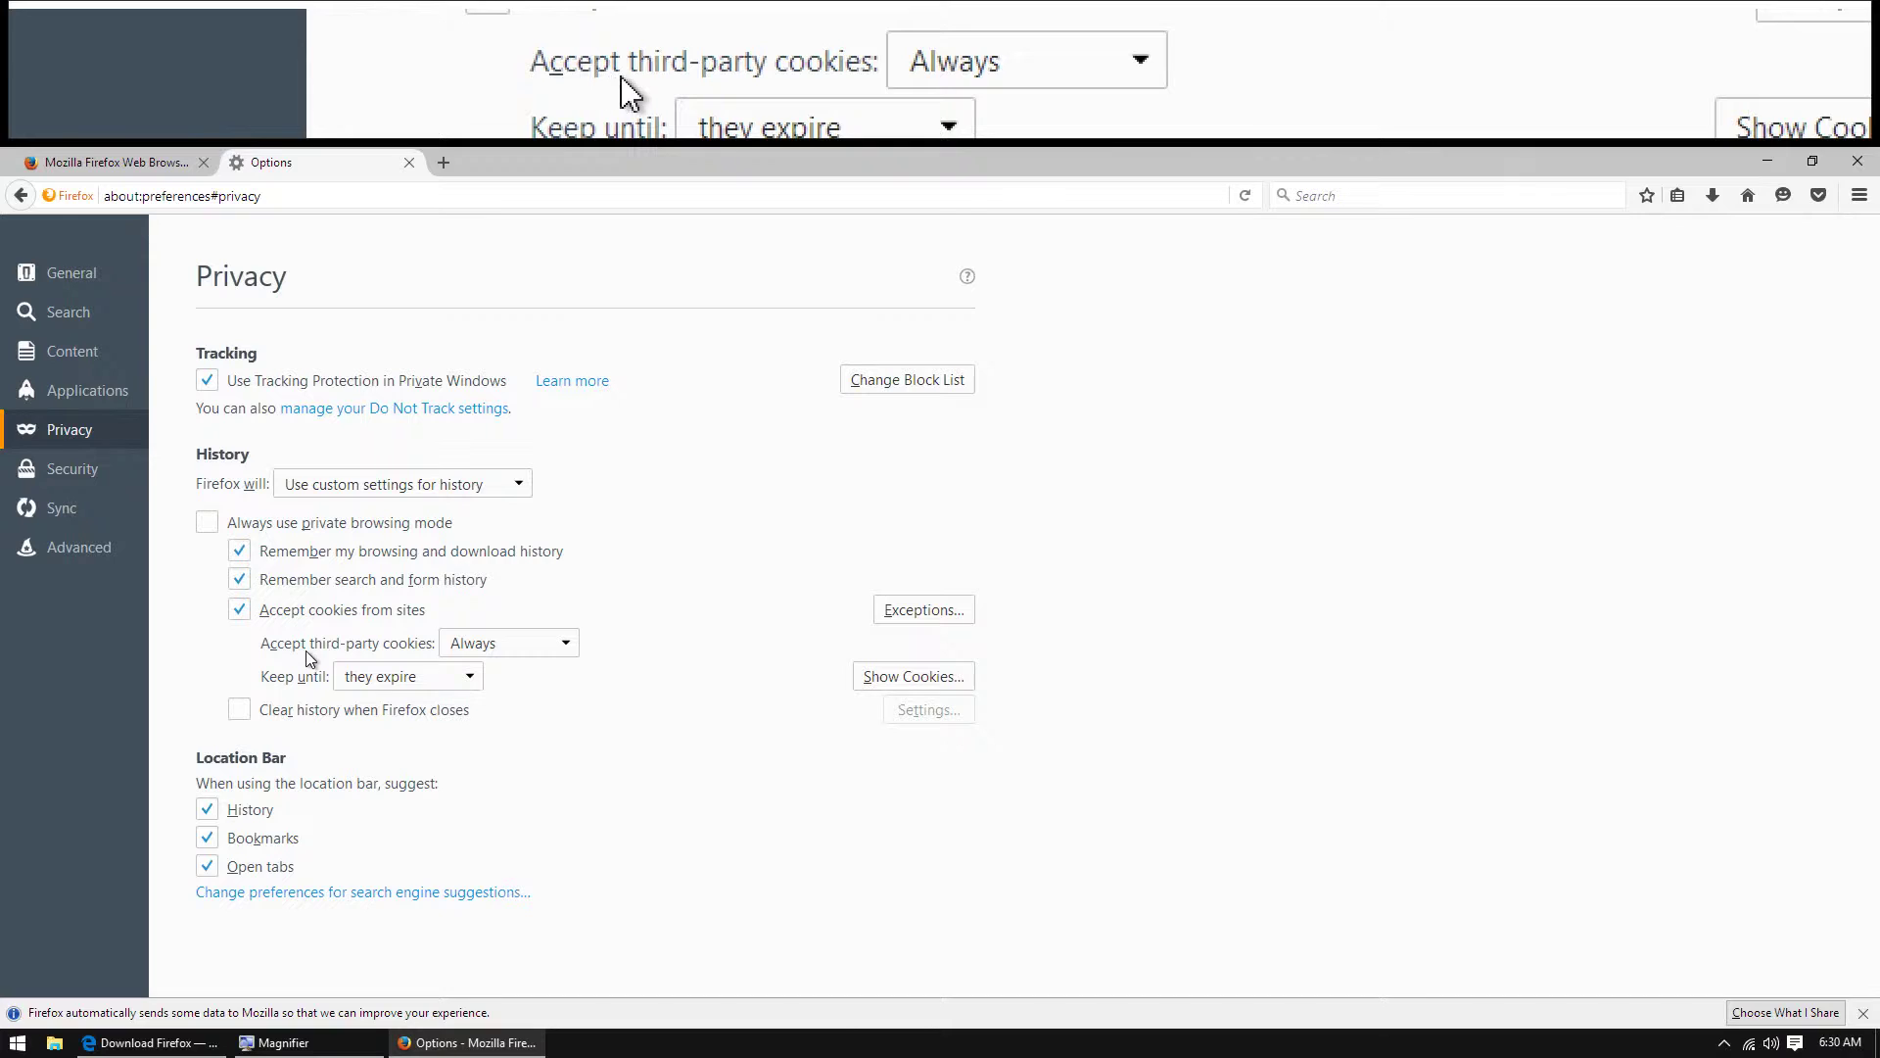
pyautogui.click(482, 646)
pyautogui.click(510, 732)
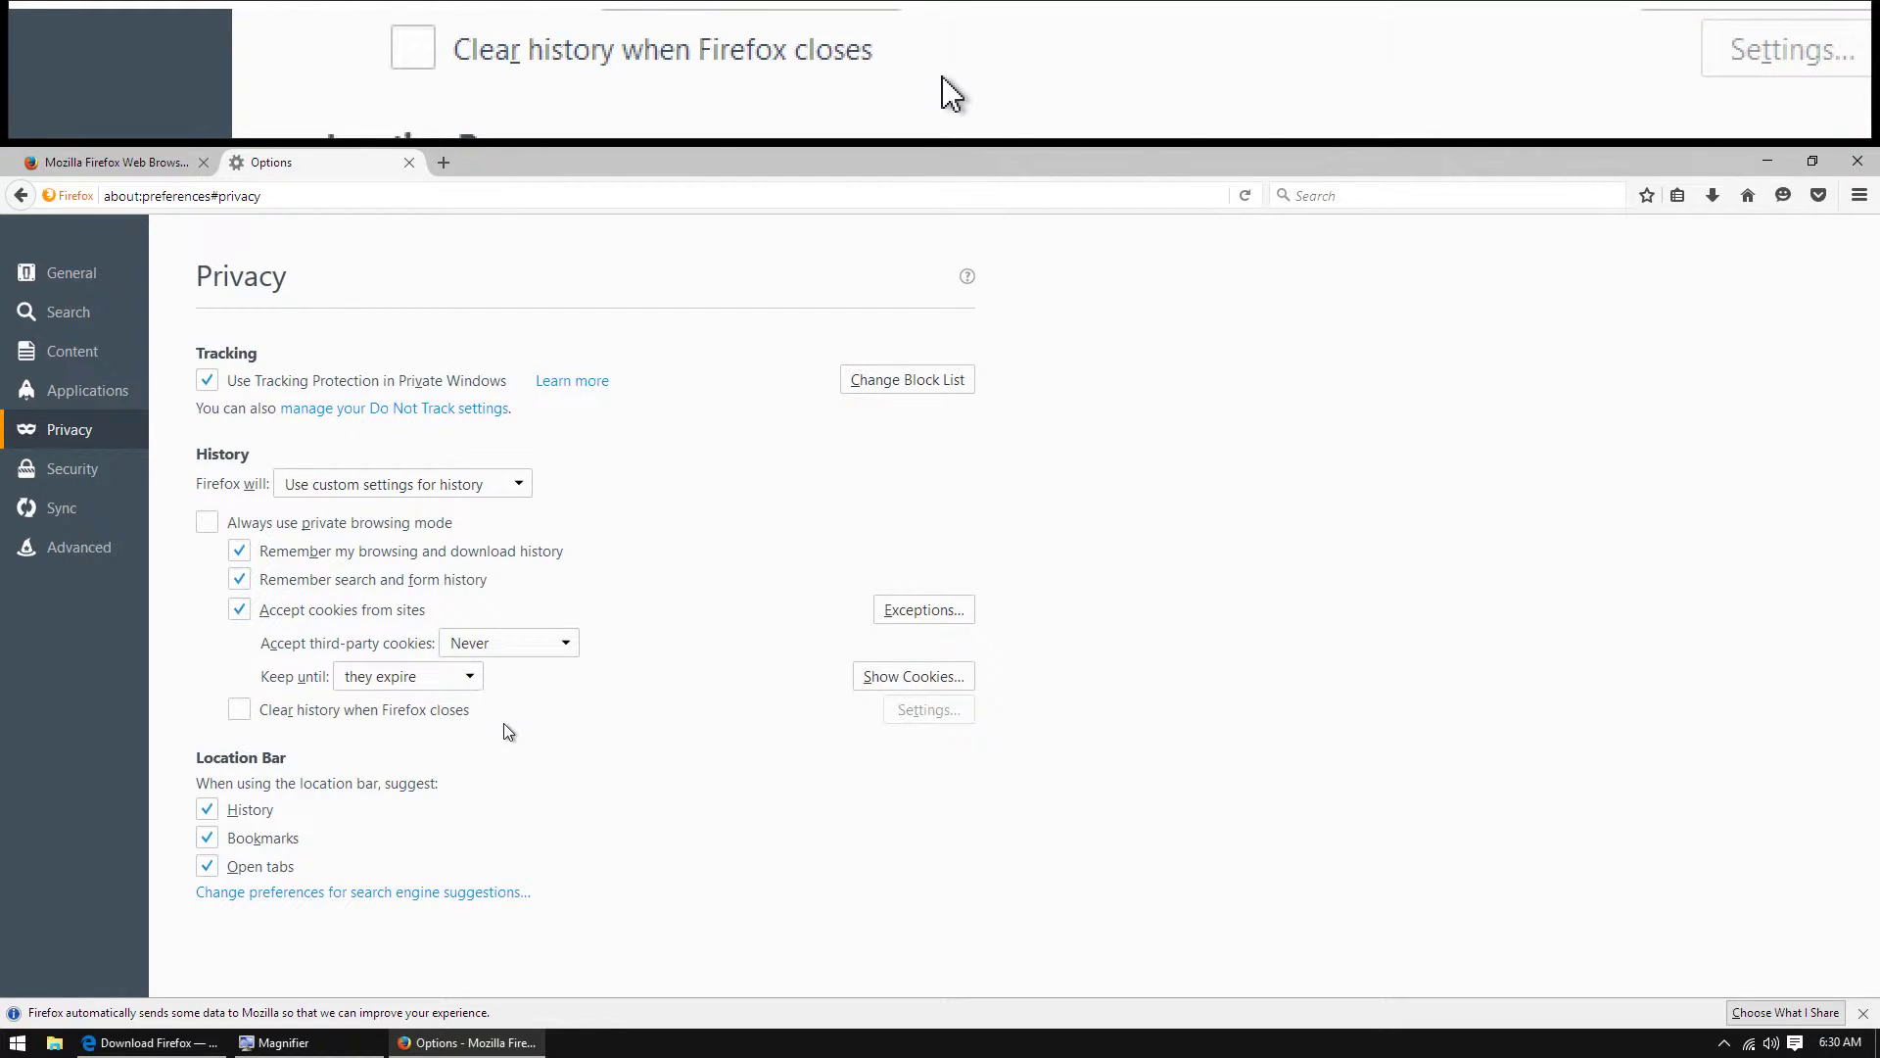
pyautogui.click(461, 642)
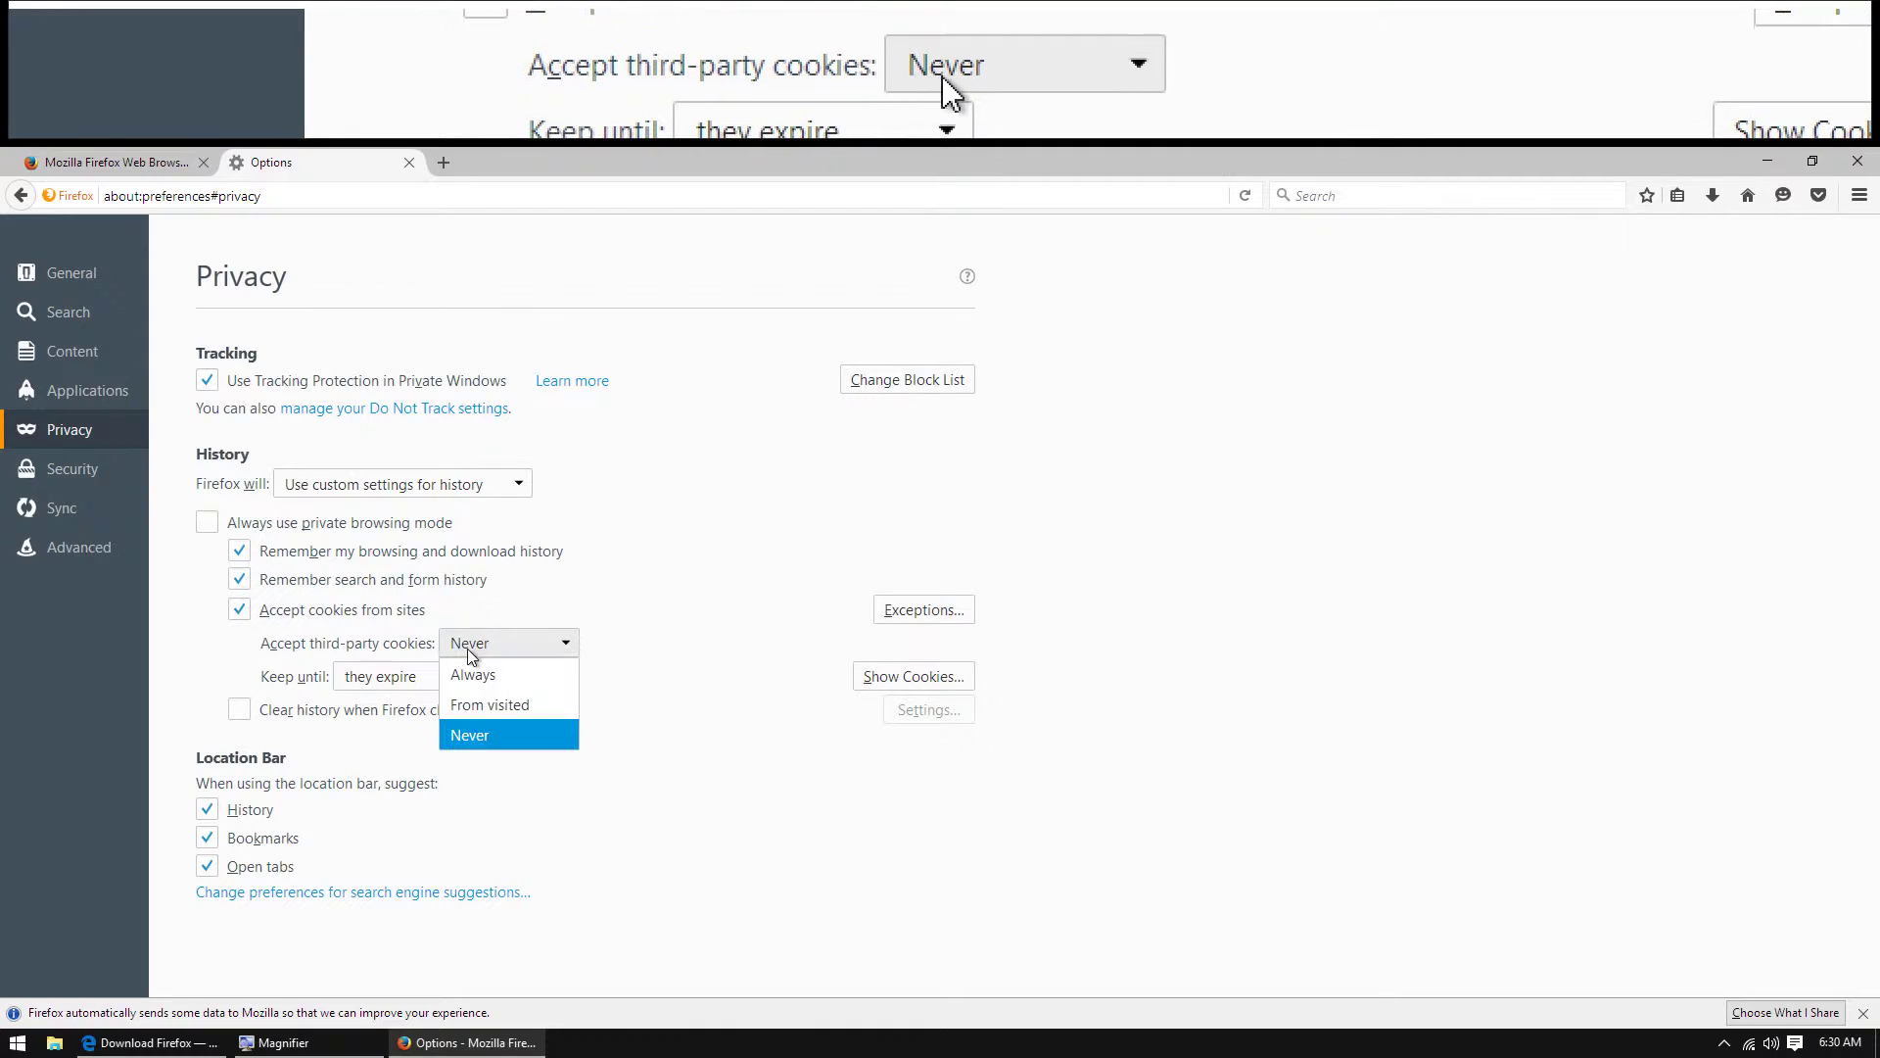
pyautogui.click(496, 730)
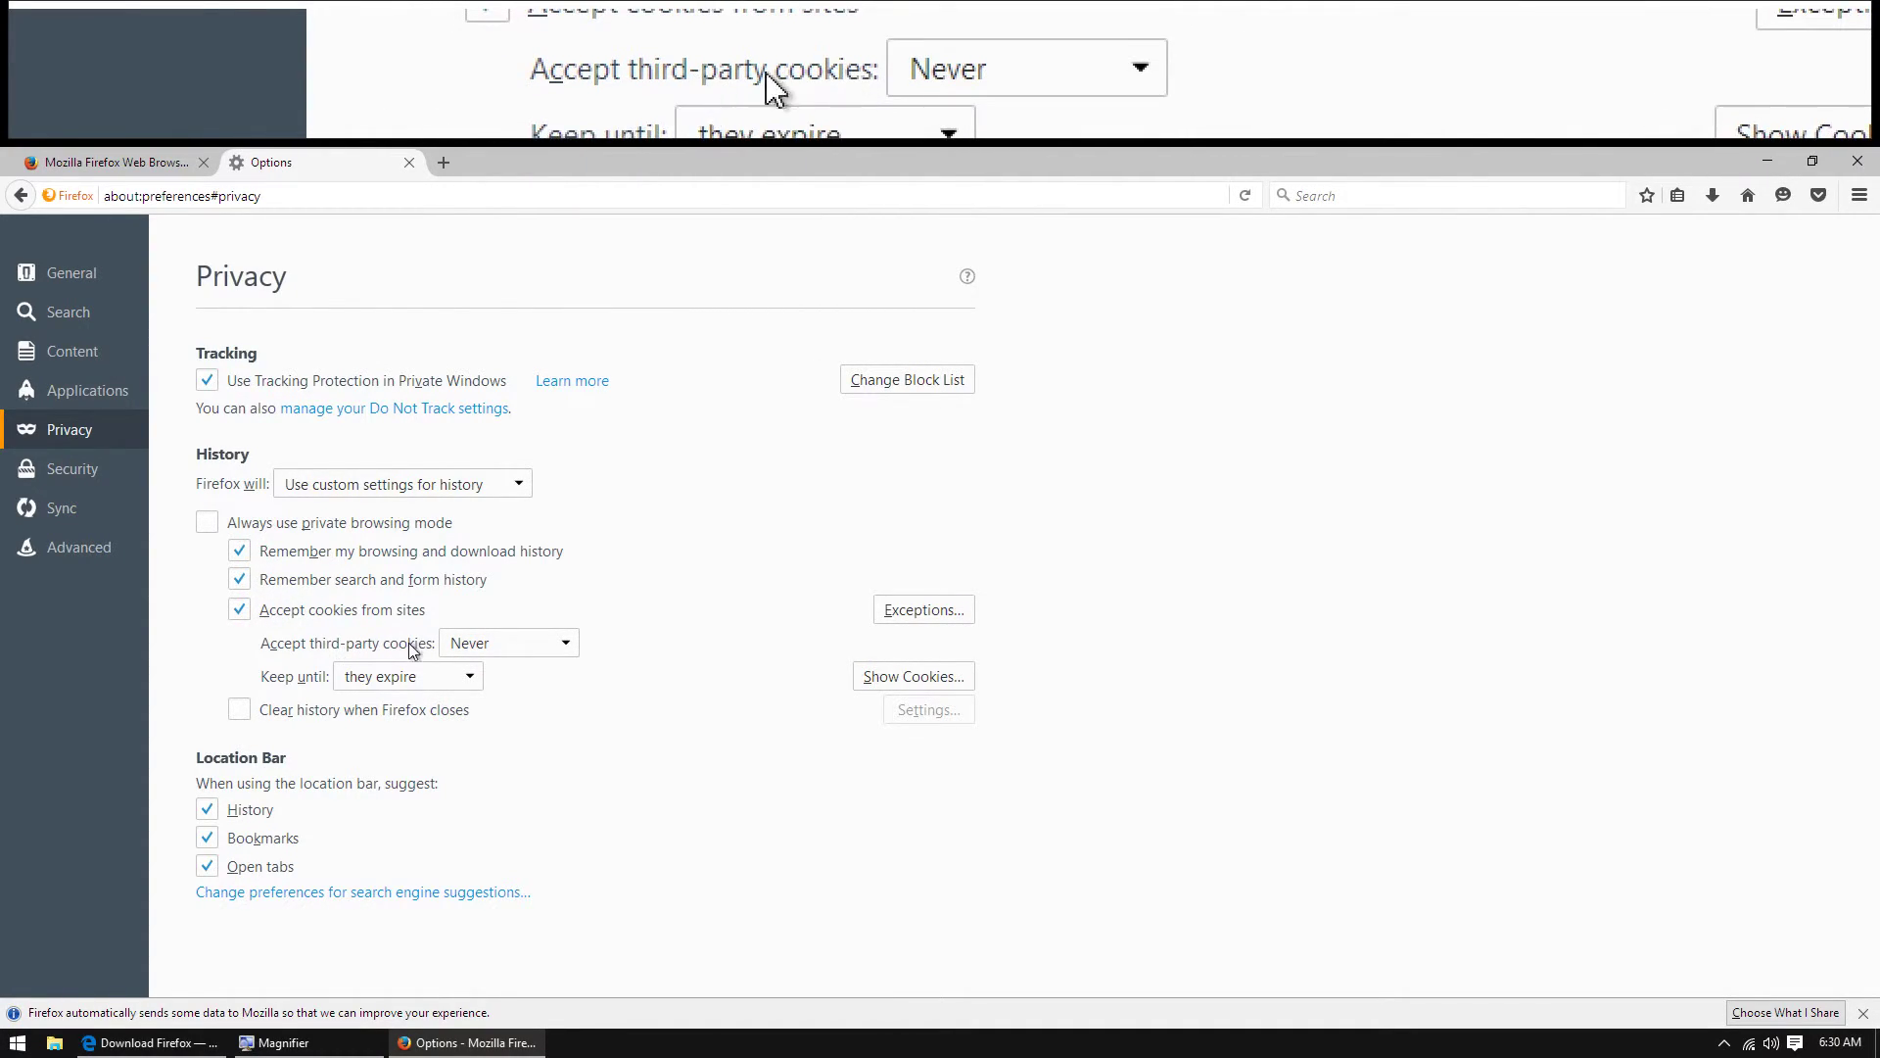
pyautogui.click(514, 643)
pyautogui.click(534, 732)
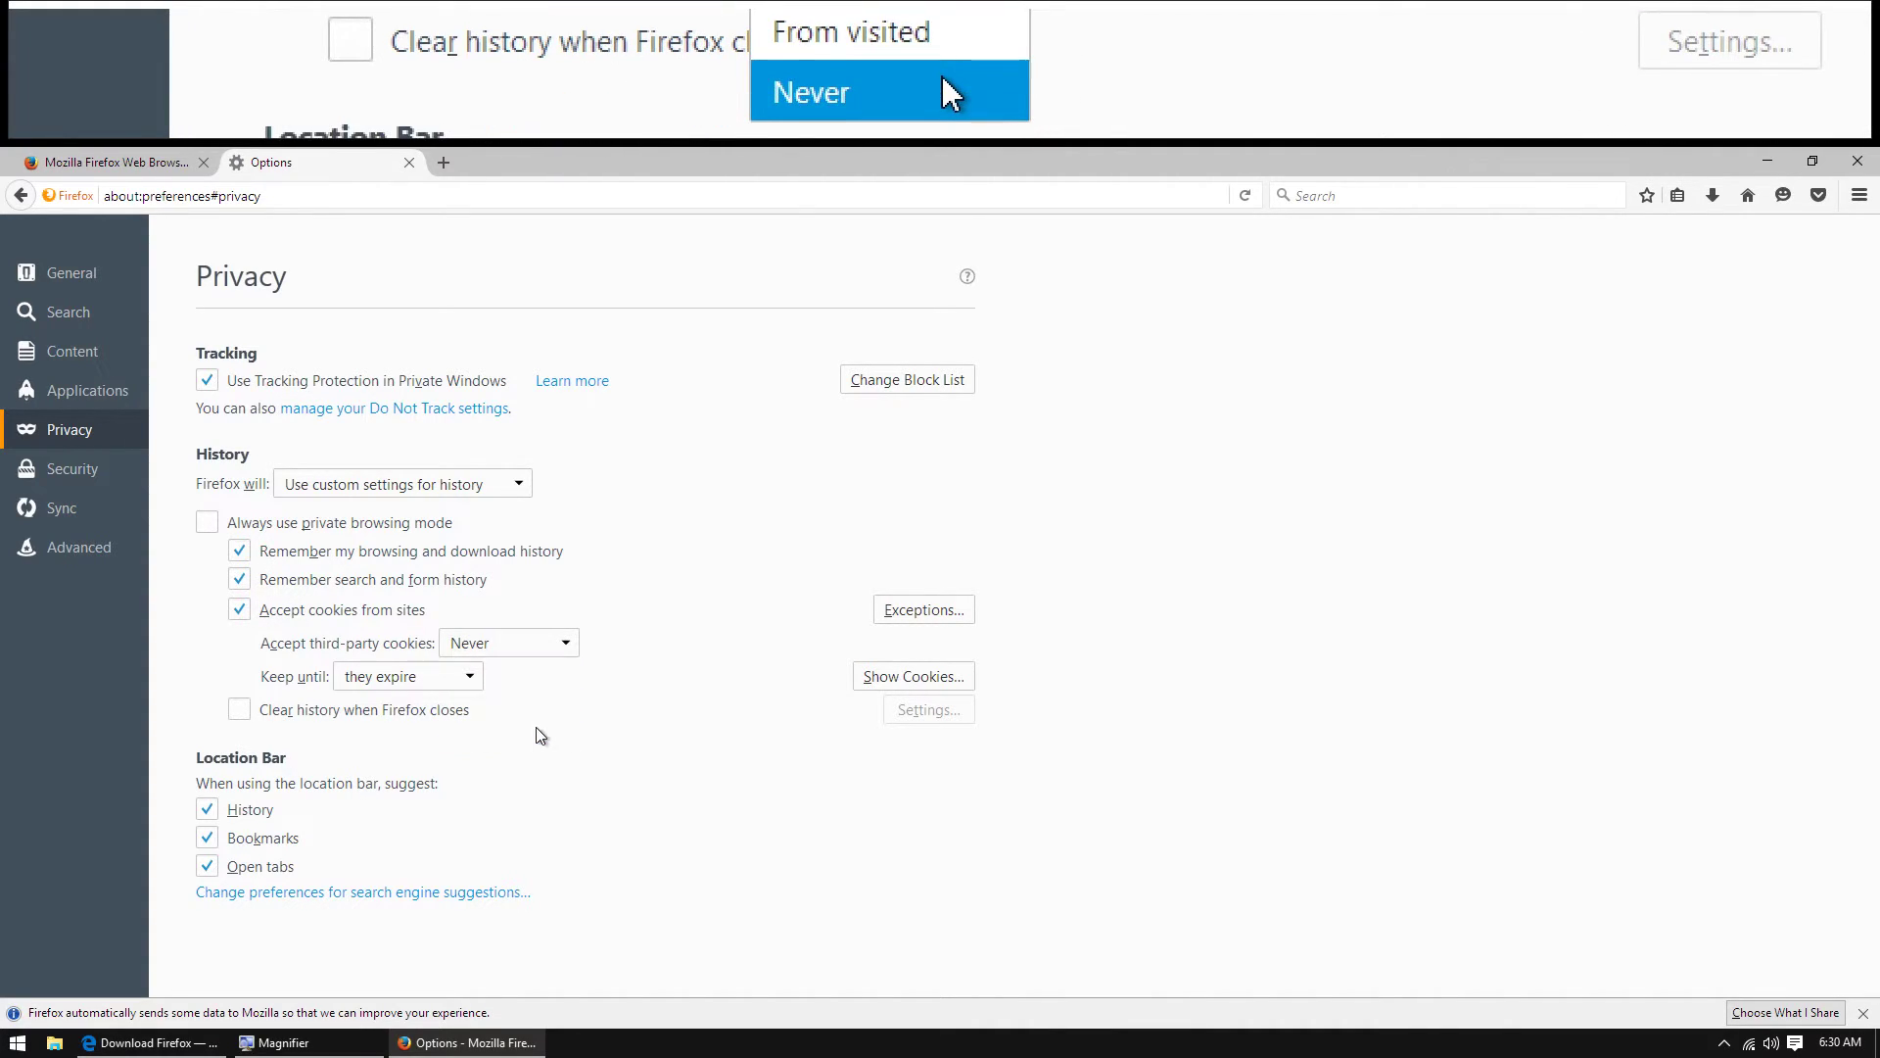